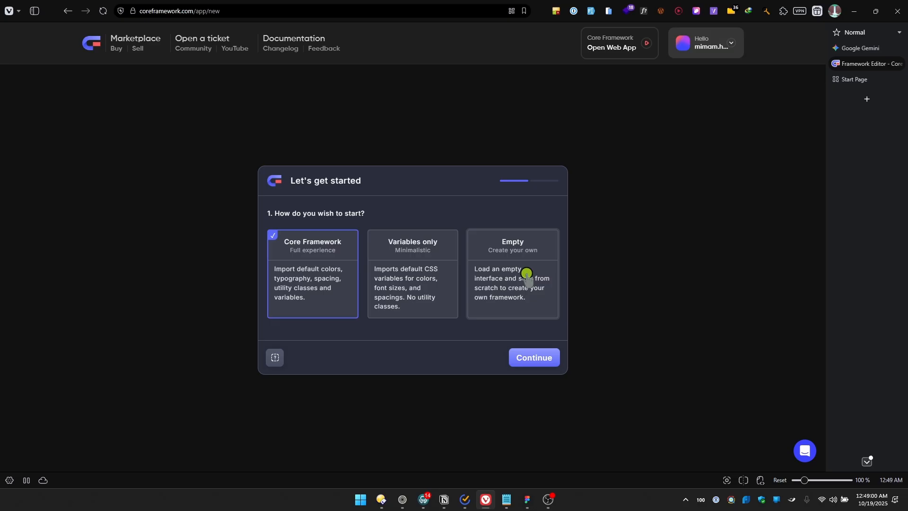
# Start a project from the Core Framework full experience preset with a root font size of 62.5%
pyautogui.click(520, 360)
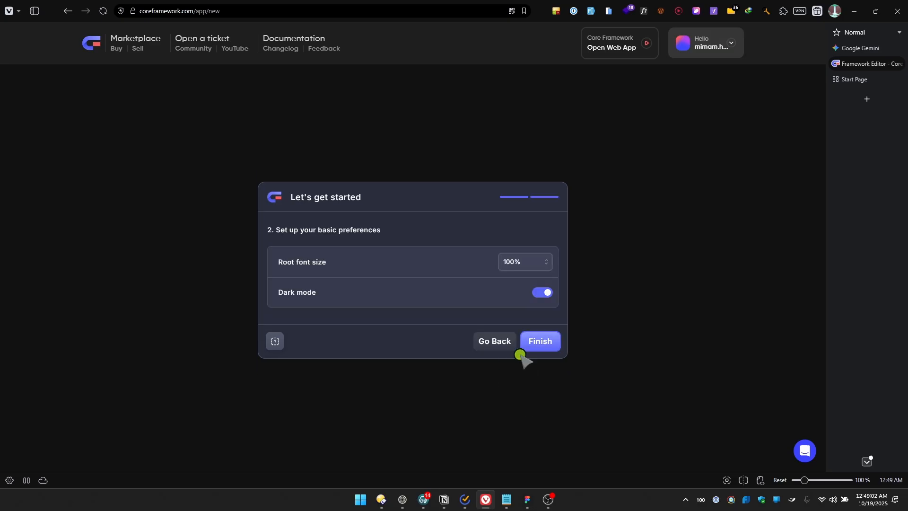
pyautogui.click(523, 265)
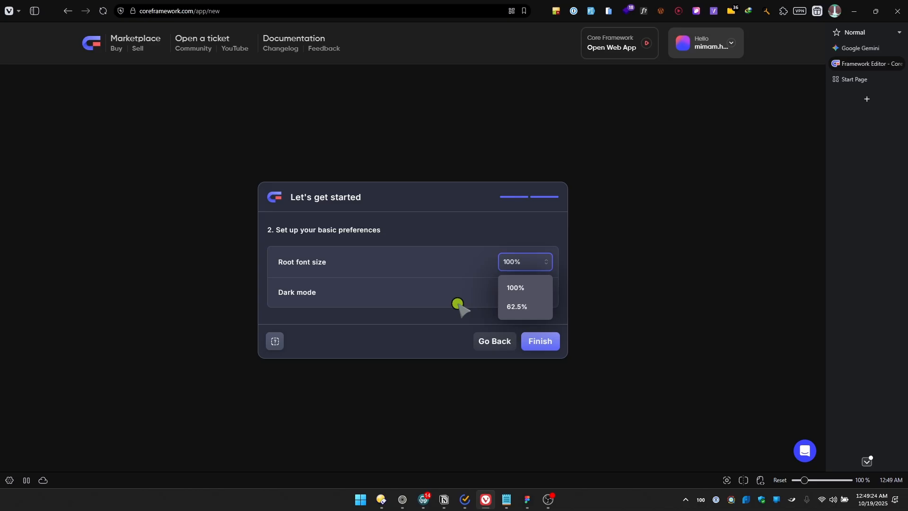
pyautogui.click(525, 305)
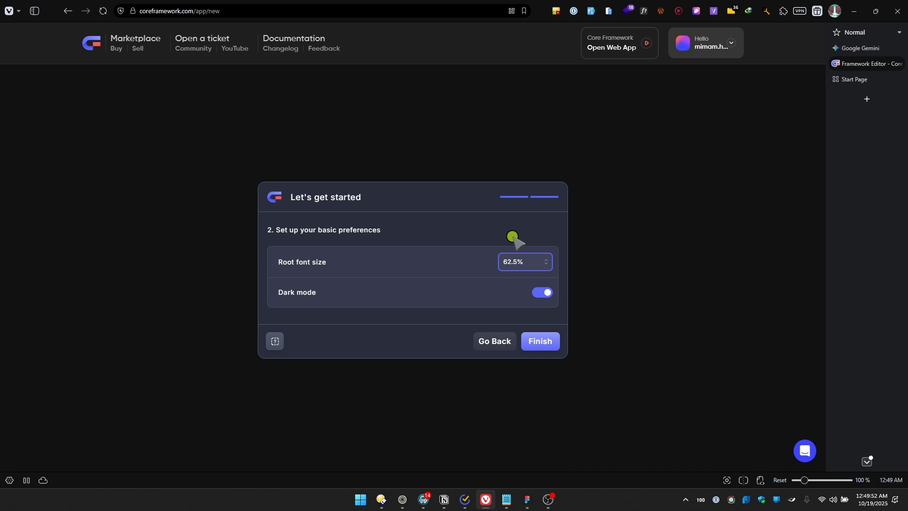
pyautogui.click(531, 341)
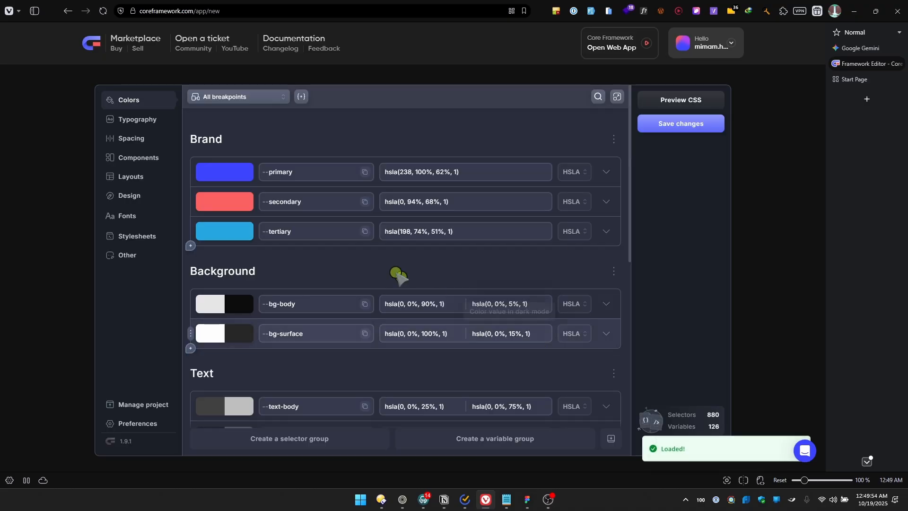
# Examine the default color groups and the generation options of the --bg-body color
pyautogui.scroll(-1, 487, 225)
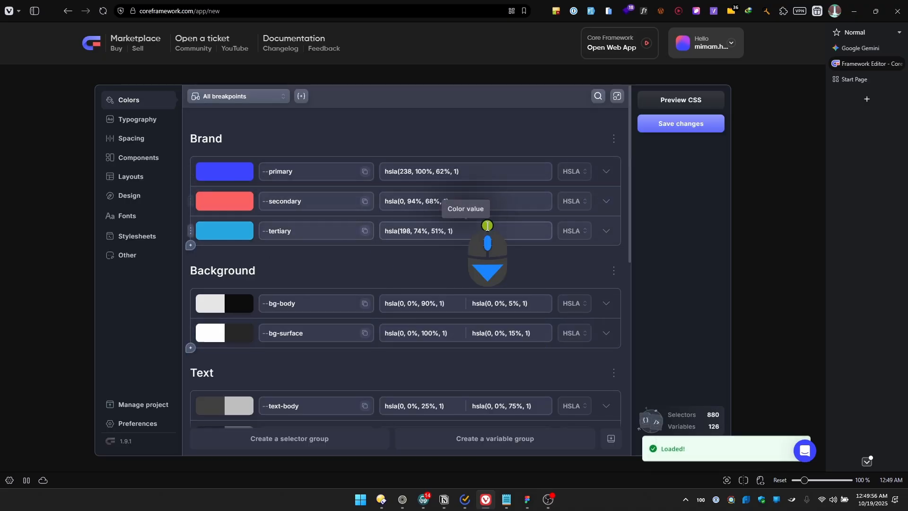
pyautogui.scroll(-10, 463, 265)
pyautogui.scroll(10, 462, 267)
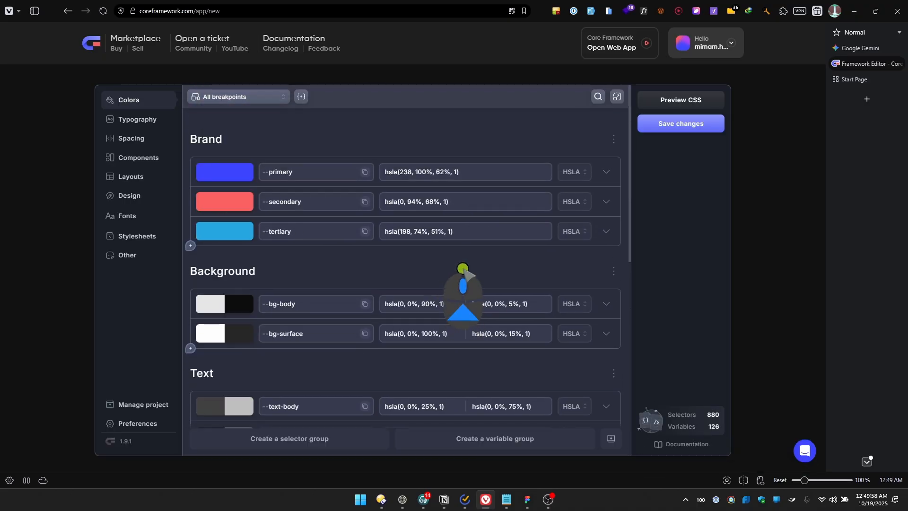
pyautogui.scroll(-3, 463, 268)
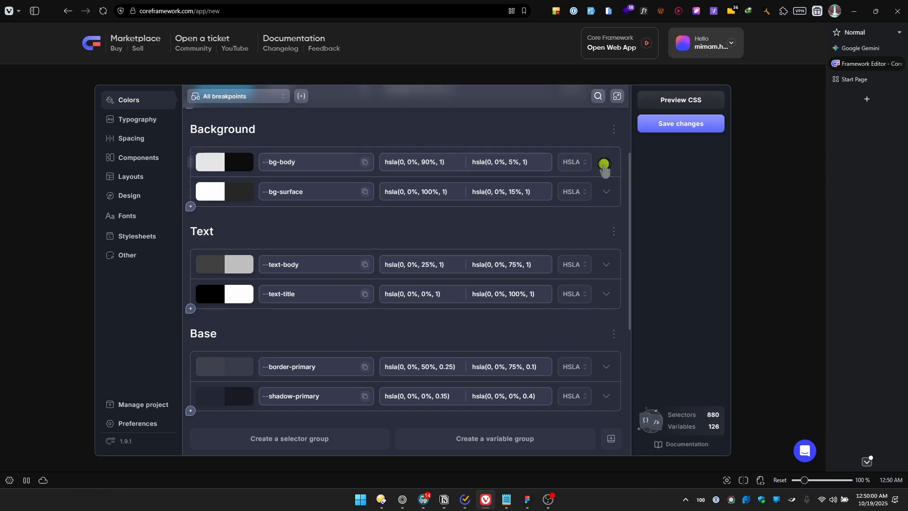
pyautogui.click(605, 164)
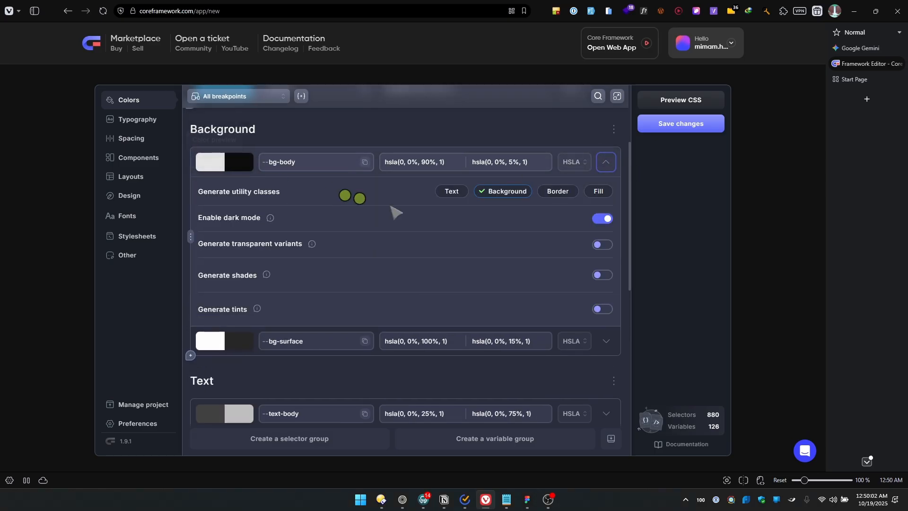
pyautogui.click(606, 168)
pyautogui.scroll(3, 539, 295)
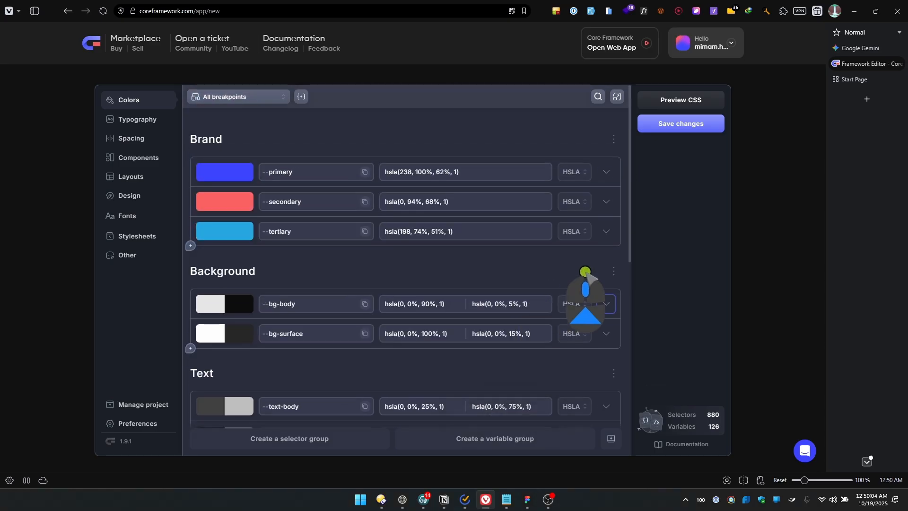
# Disable dark mode for the --bg-surface and --bg-body colors in the Background group
pyautogui.scroll(-3, 531, 299)
pyautogui.scroll(-1, 531, 299)
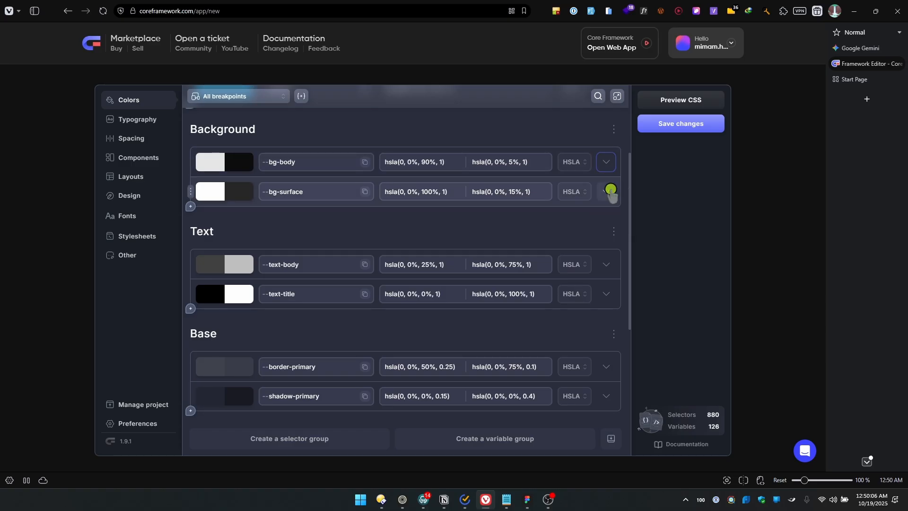
pyautogui.click(609, 192)
pyautogui.click(609, 191)
pyautogui.click(610, 192)
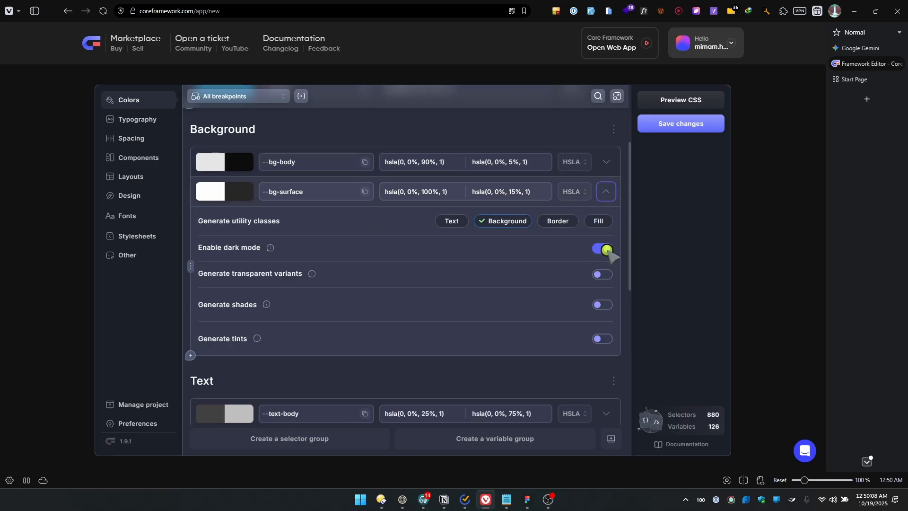
pyautogui.click(605, 248)
pyautogui.click(608, 167)
pyautogui.click(602, 218)
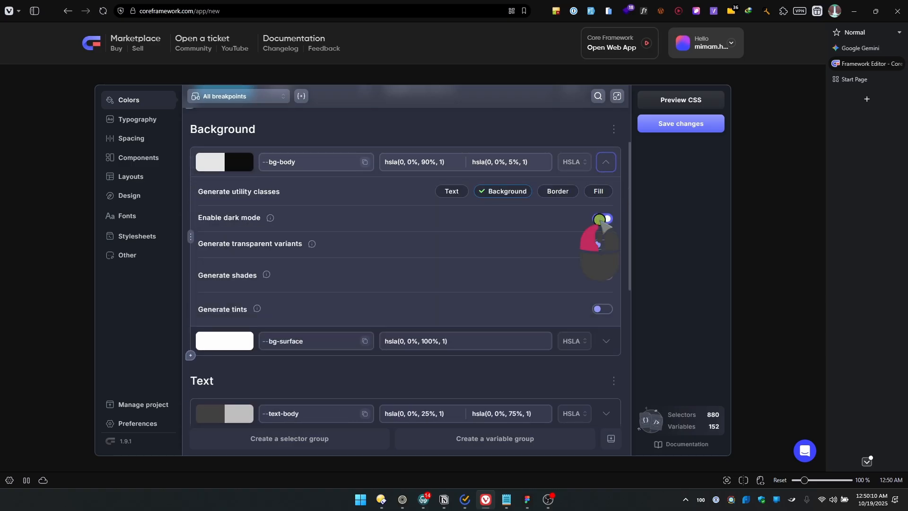
pyautogui.click(610, 163)
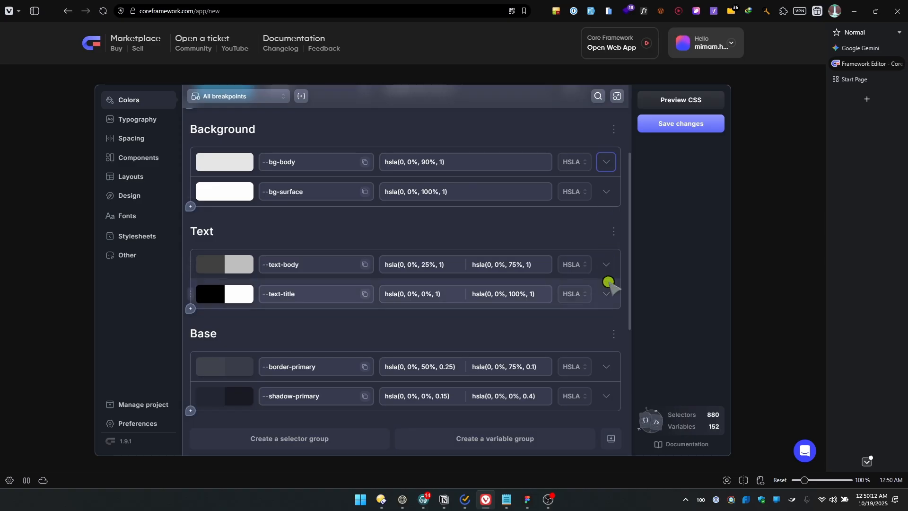
# Disable dark mode for the --text-body and --text-title colors in the Text group
pyautogui.click(606, 265)
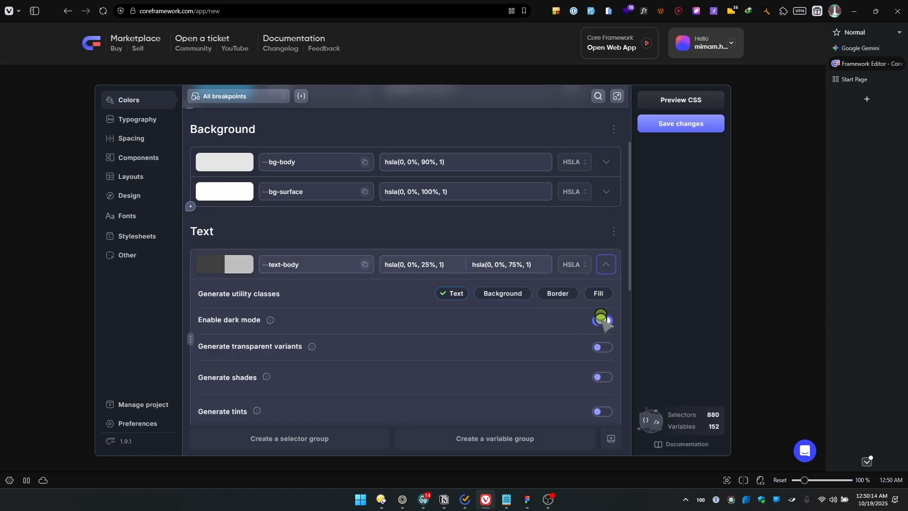
pyautogui.click(601, 320)
pyautogui.click(605, 264)
pyautogui.click(605, 293)
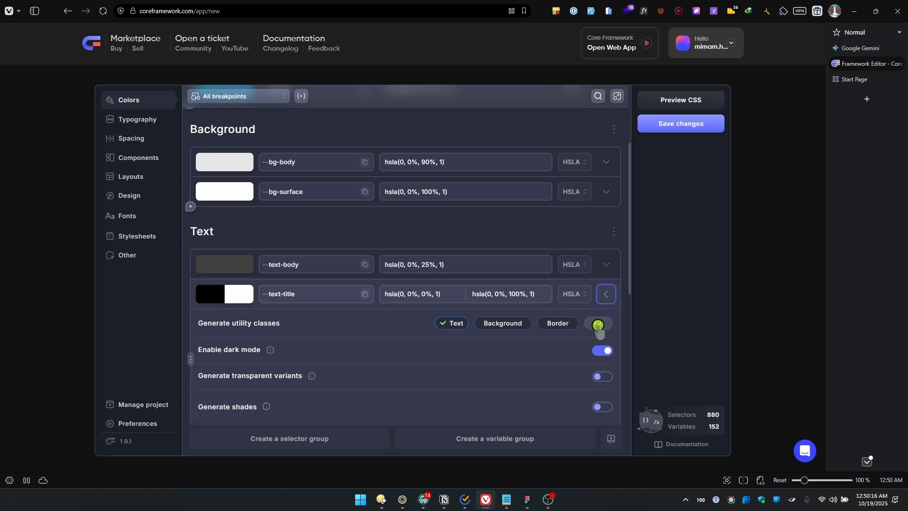
pyautogui.scroll(-1, 598, 331)
pyautogui.click(602, 305)
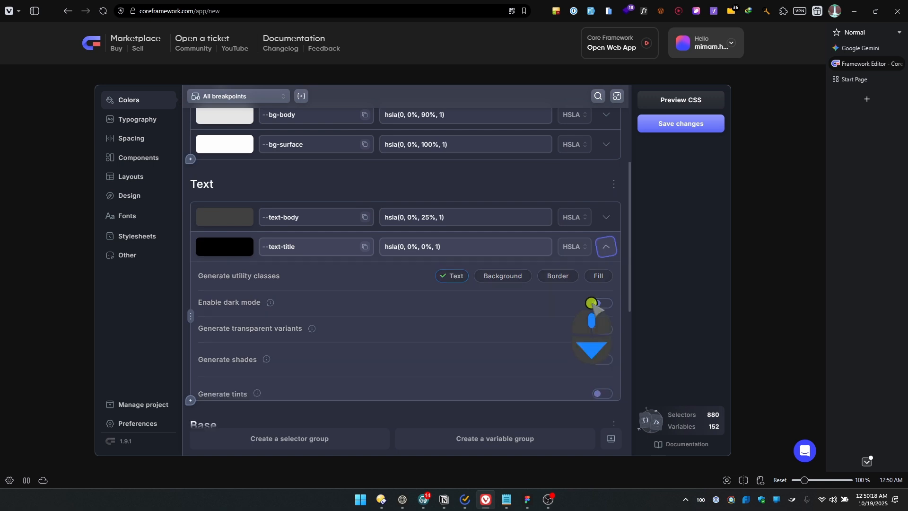
# Disable dark mode for the --light and --dark colors in the Neutral group
pyautogui.scroll(-5, 592, 303)
pyautogui.click(605, 232)
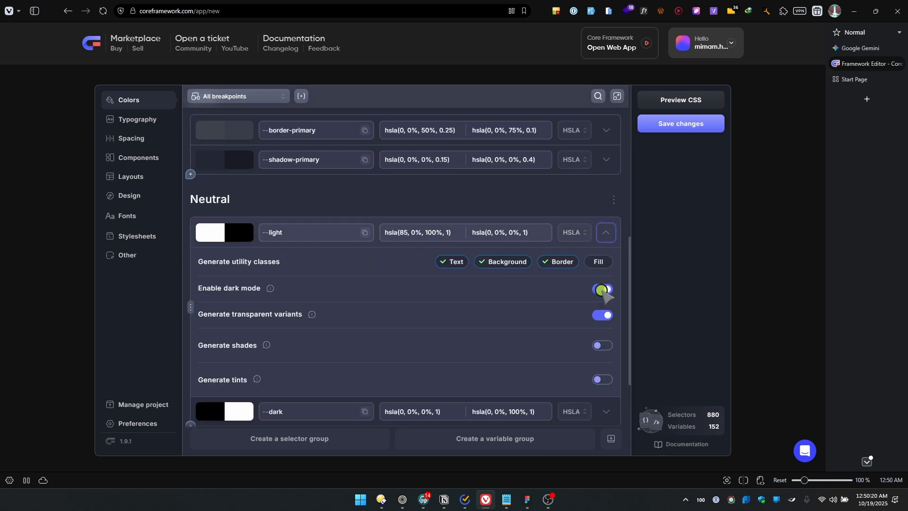
pyautogui.click(602, 289)
pyautogui.click(606, 232)
pyautogui.click(605, 262)
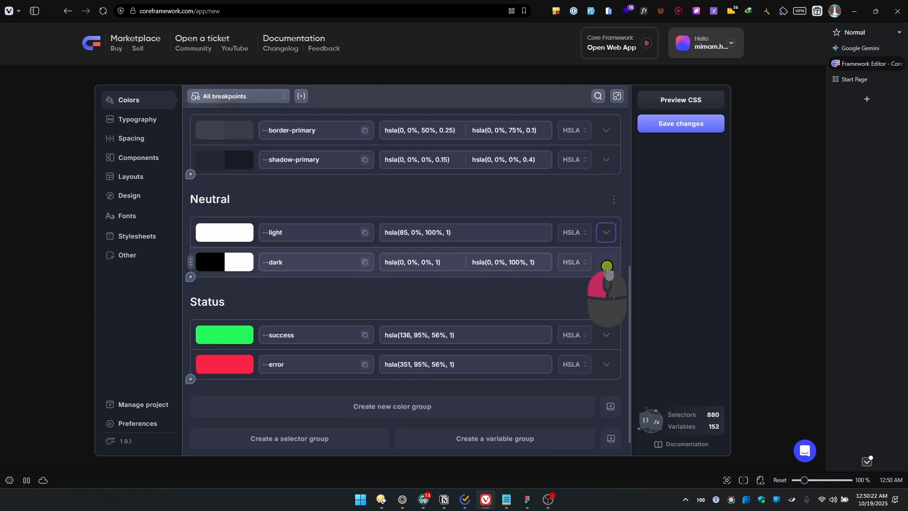
pyautogui.click(600, 318)
pyautogui.click(606, 261)
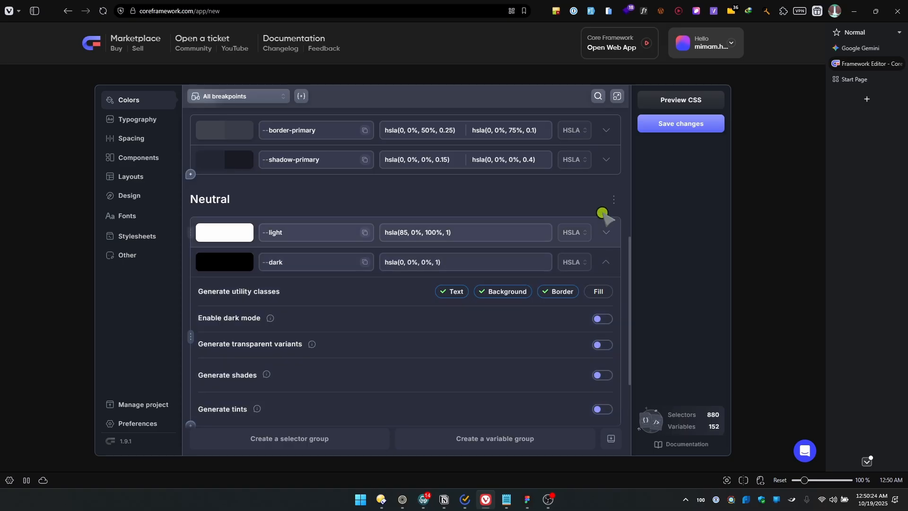
# Disable dark mode for the --shadow-primary and --border-primary colors in the Base group
pyautogui.click(605, 161)
pyautogui.click(602, 216)
pyautogui.click(606, 131)
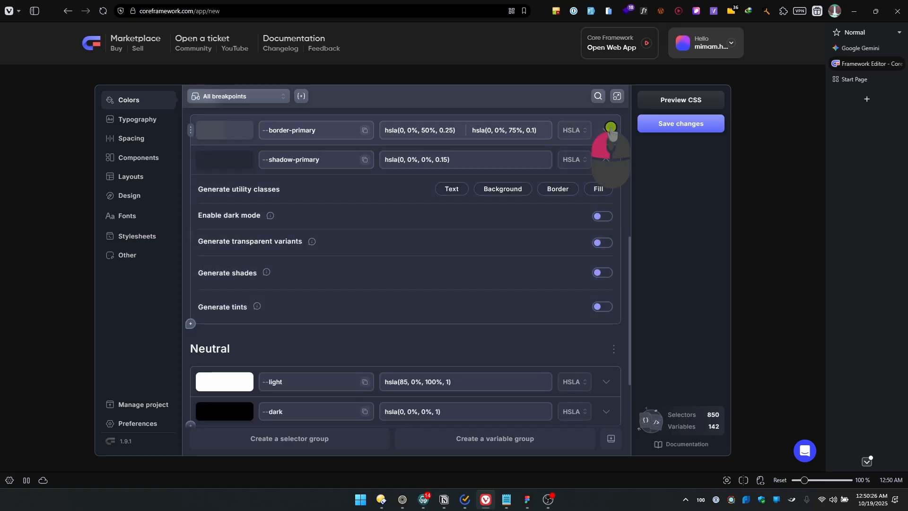
pyautogui.click(603, 185)
pyautogui.click(606, 130)
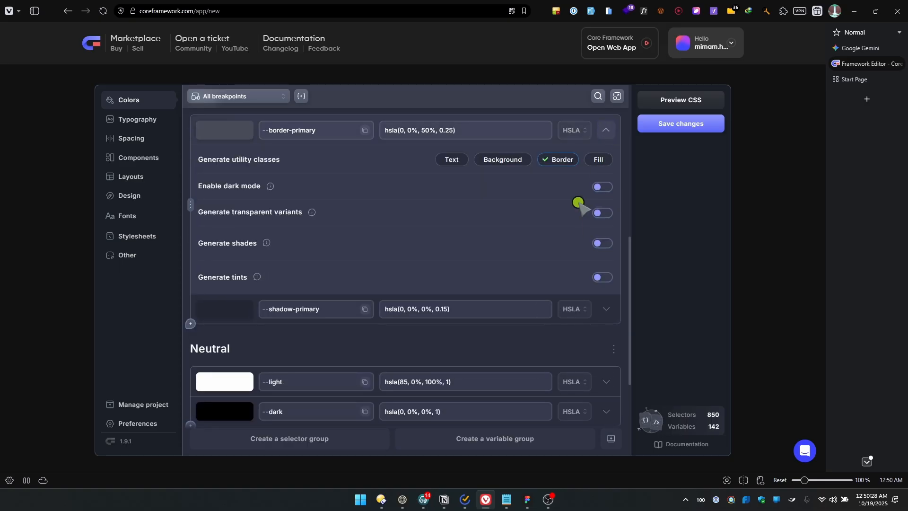
pyautogui.scroll(-3, 567, 283)
pyautogui.scroll(8, 557, 296)
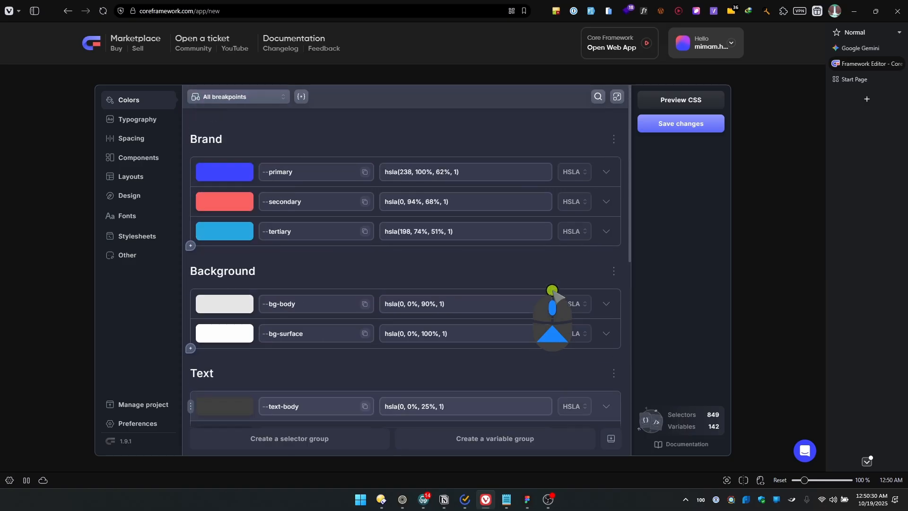
pyautogui.scroll(-6, 557, 296)
pyautogui.scroll(5, 553, 296)
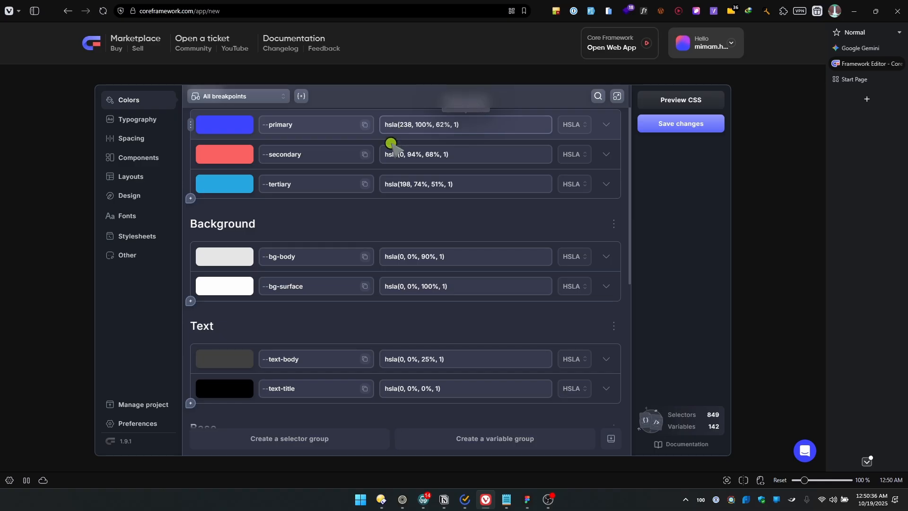
# Set the --primary brand color to #baf400 in HEX format and switch its format back to HSLA
pyautogui.scroll(1, 433, 182)
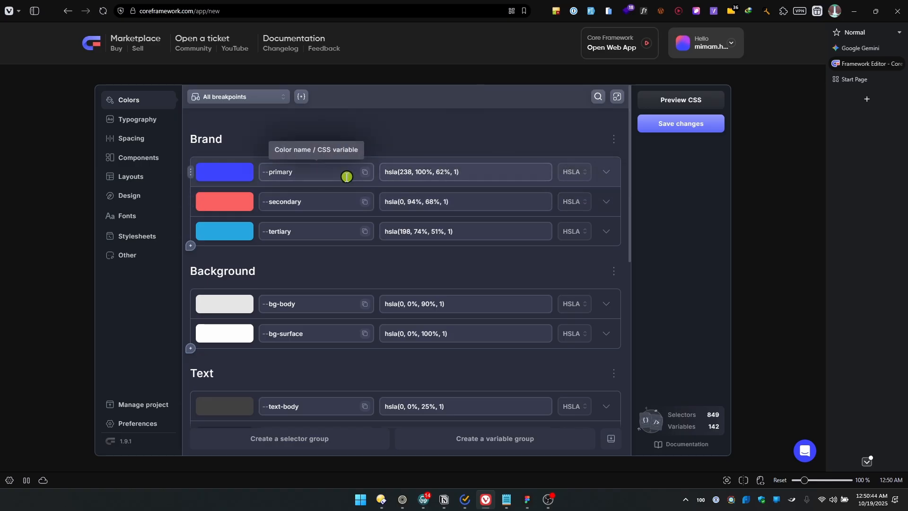
pyautogui.click(573, 173)
pyautogui.scroll(2, 566, 218)
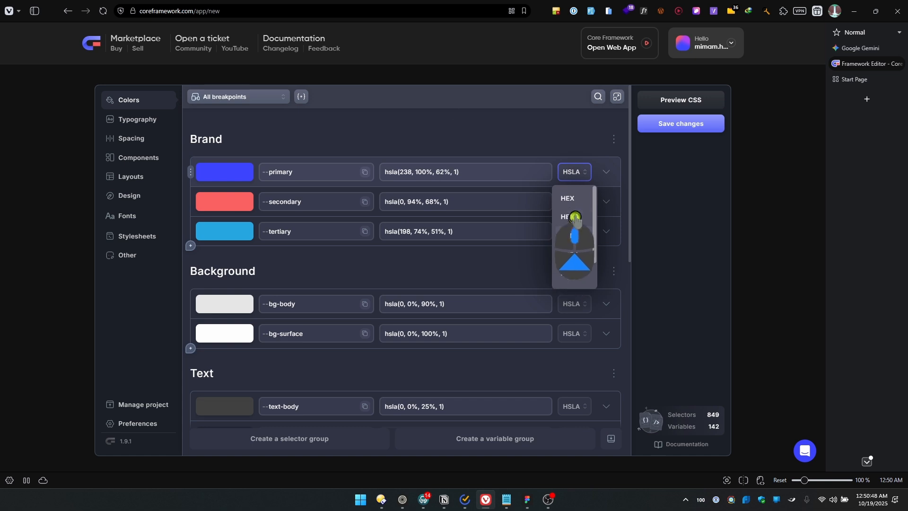
pyautogui.scroll(-1, 574, 269)
pyautogui.scroll(1, 575, 272)
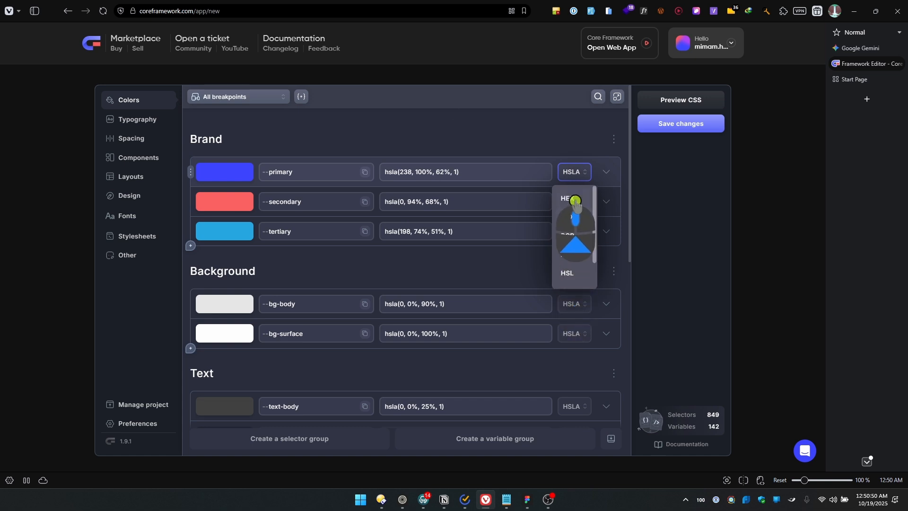
pyautogui.click(569, 200)
pyautogui.click(388, 171)
pyautogui.moveTo(388, 171); pyautogui.dragTo(468, 167)
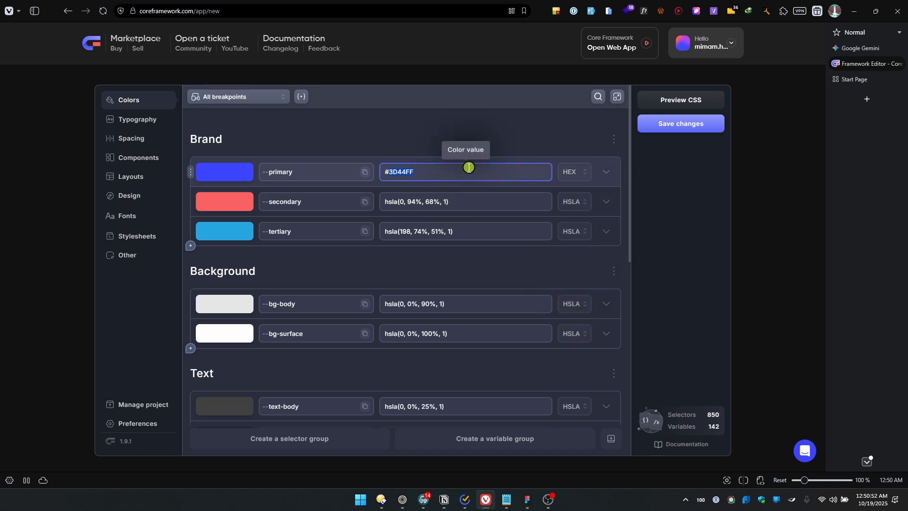
pyautogui.write('#baf400')
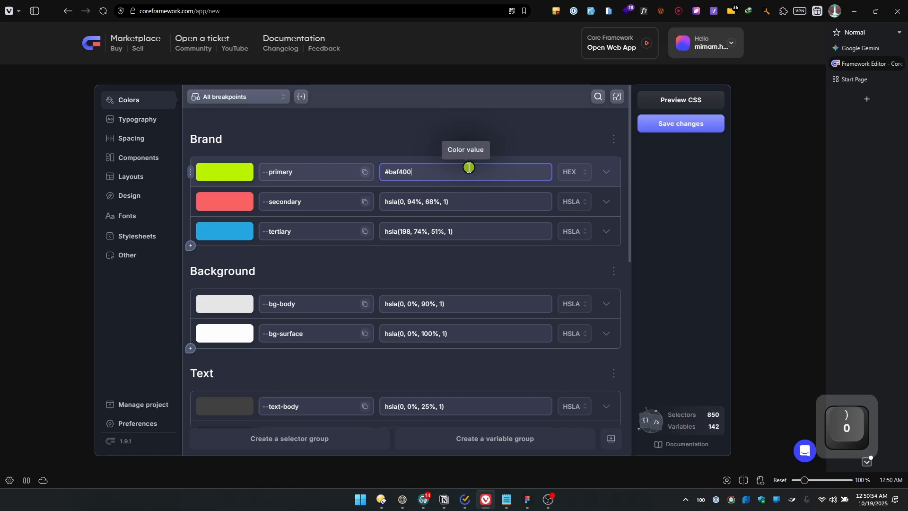
pyautogui.click(574, 171)
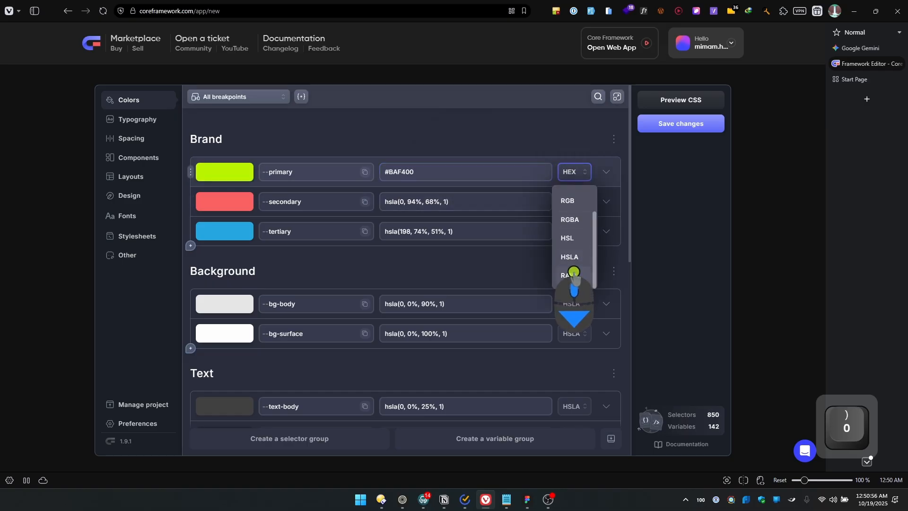
pyautogui.click(575, 257)
# Set the --primary color to generate 8 shades and 8 tints
pyautogui.click(606, 172)
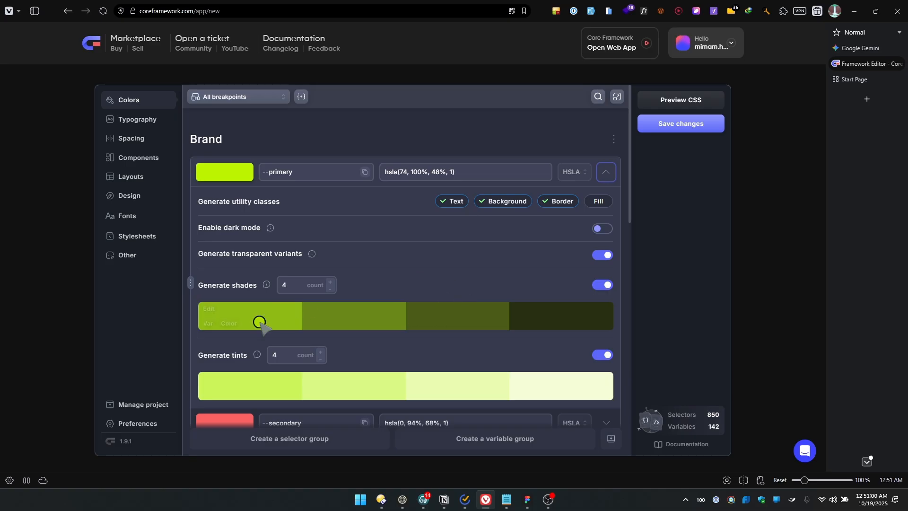
pyautogui.moveTo(233, 298)
pyautogui.click(331, 281)
pyautogui.click(331, 282)
pyautogui.click(330, 281)
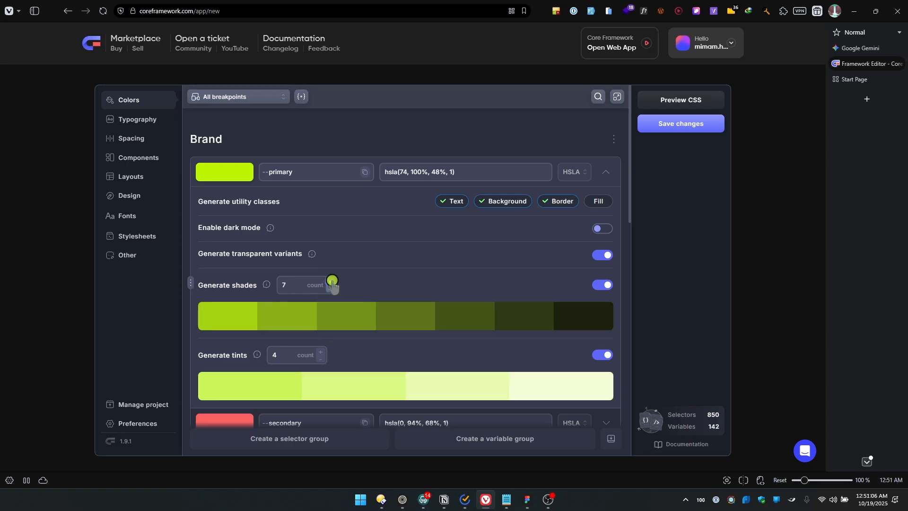
pyautogui.click(322, 352)
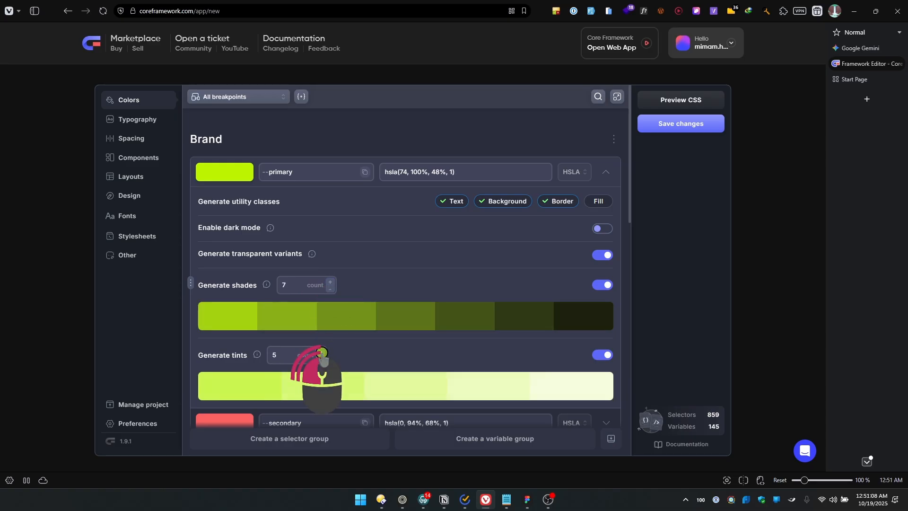
pyautogui.click(322, 352)
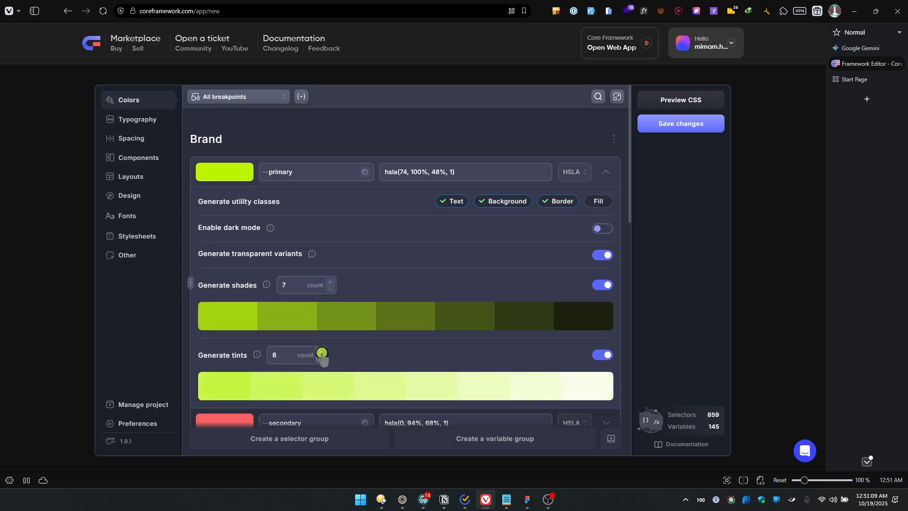
pyautogui.click(331, 282)
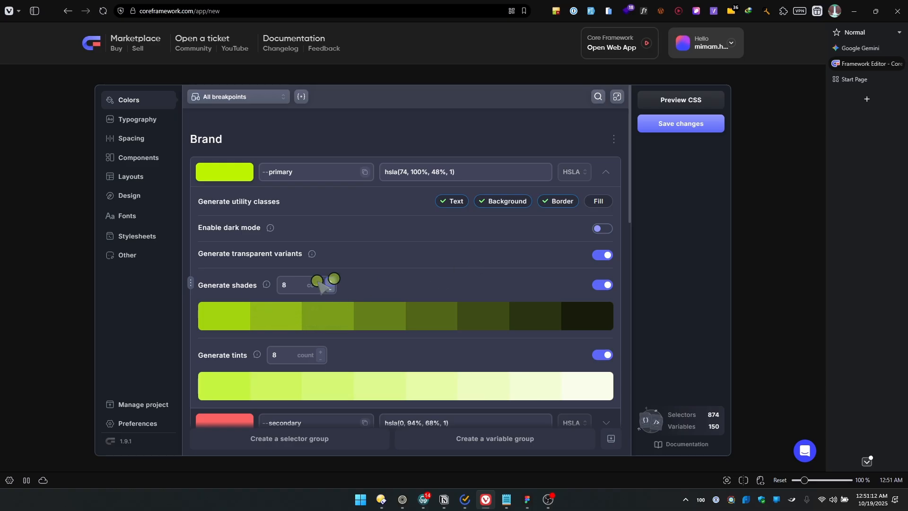
pyautogui.scroll(-1, 361, 279)
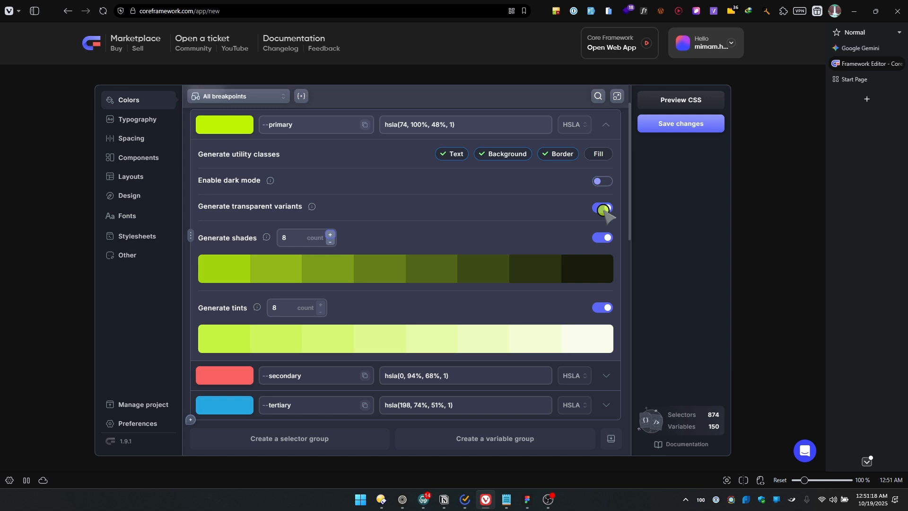
# Enable the Fill utility class for the --primary color alongside Text, Background and Border
pyautogui.click(557, 154)
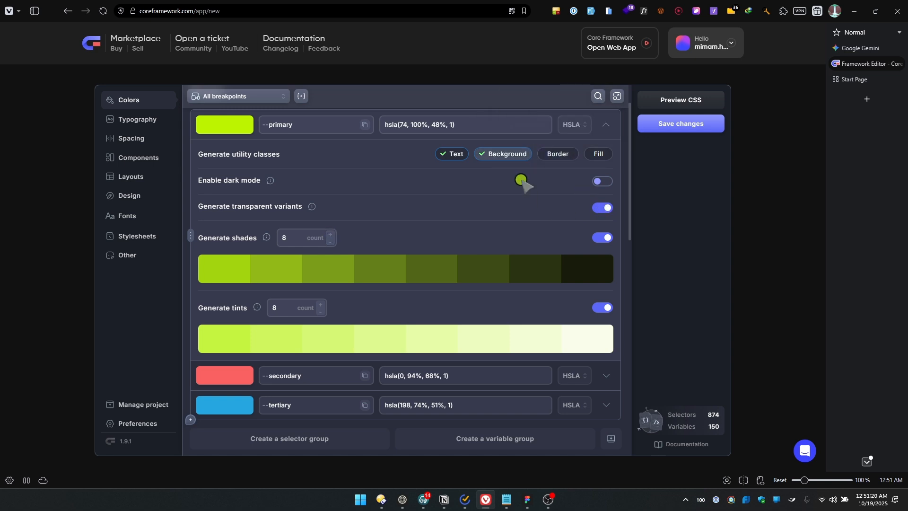
pyautogui.scroll(1, 506, 198)
pyautogui.click(552, 201)
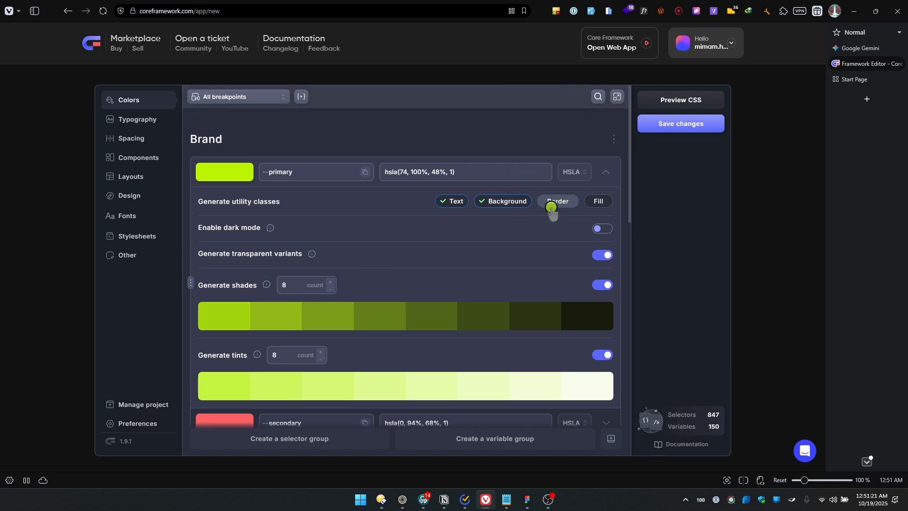
pyautogui.click(593, 202)
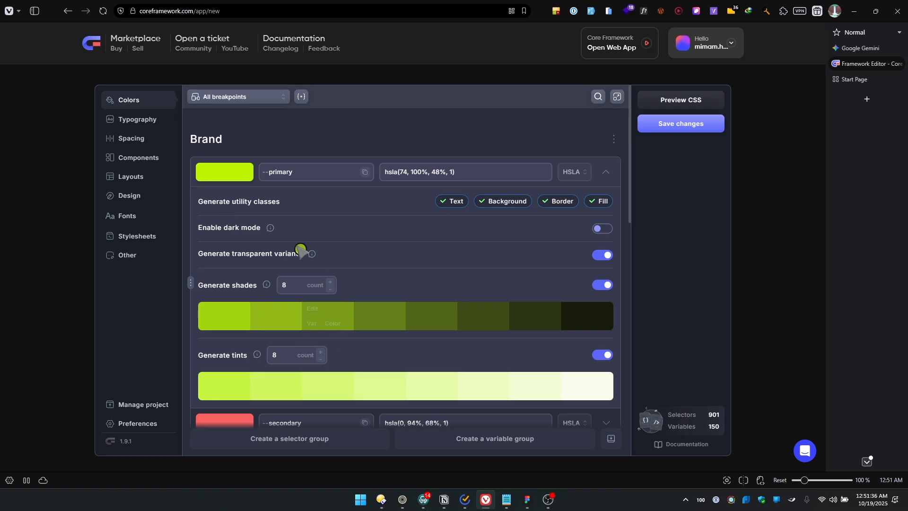
# Disable the Text, Background, Border and Fill utility classes for the --primary color and collapse its settings
pyautogui.click(450, 201)
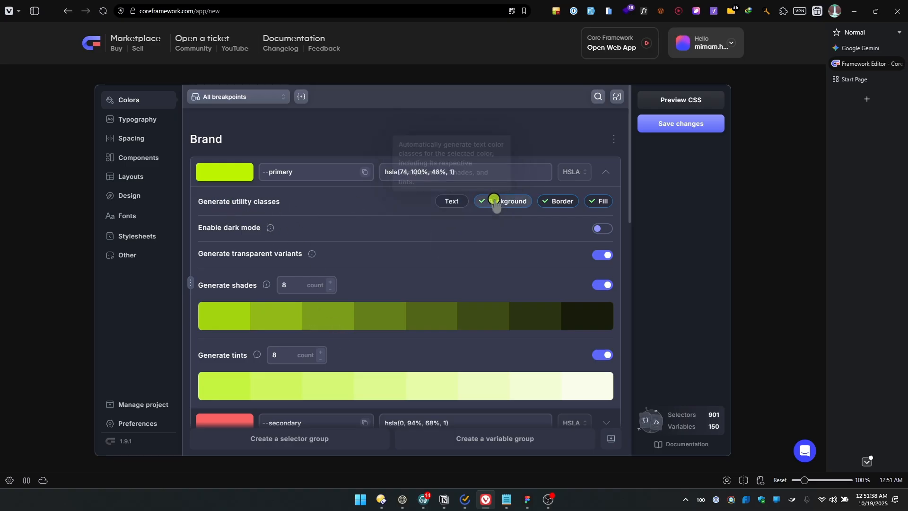
pyautogui.click(501, 201)
pyautogui.click(560, 201)
pyautogui.click(595, 201)
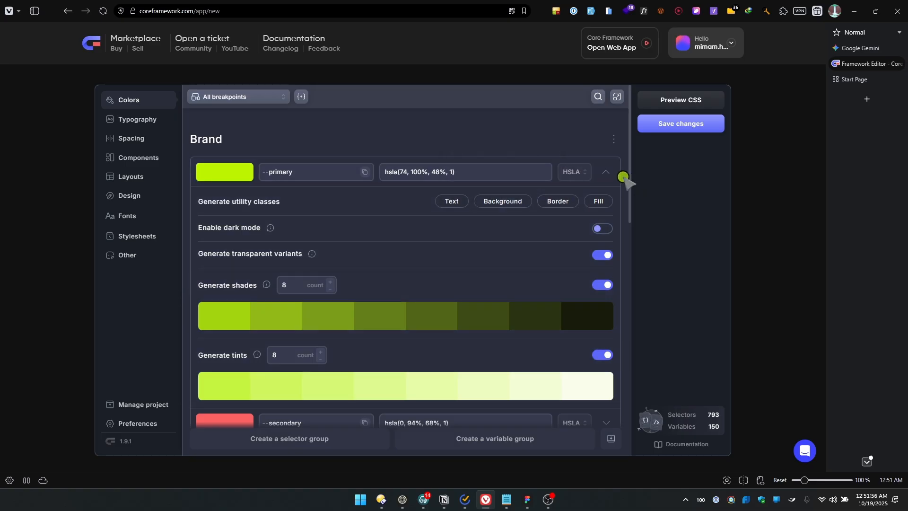
pyautogui.click(608, 175)
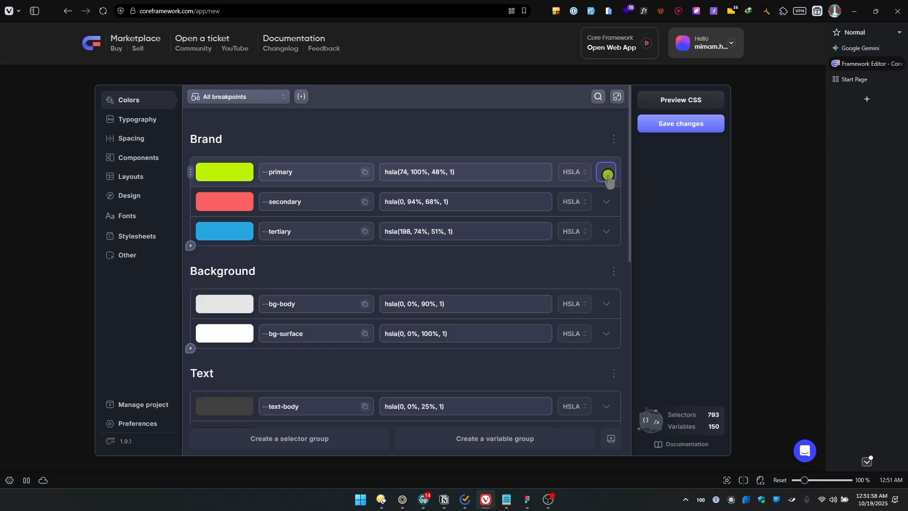
# Disable all utility classes for the --secondary brand color and collapse its settings
pyautogui.click(603, 208)
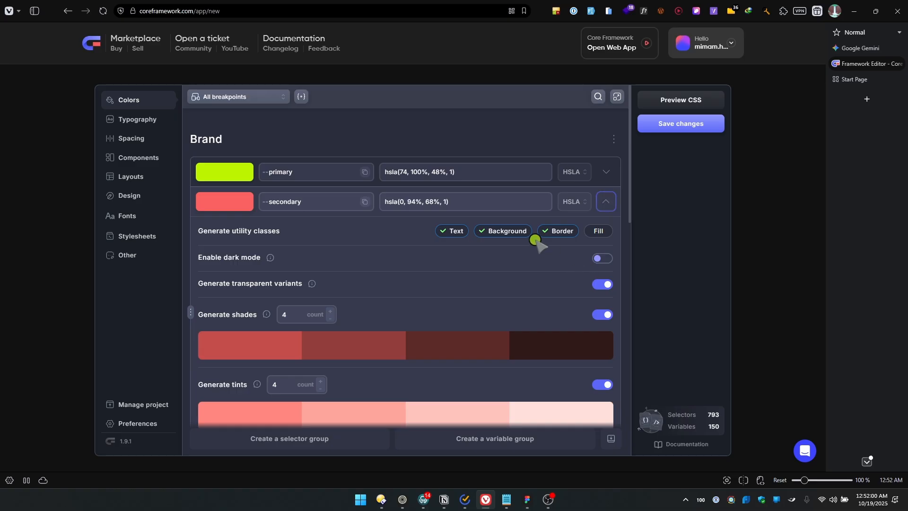
pyautogui.click(605, 203)
pyautogui.scroll(-8, 463, 316)
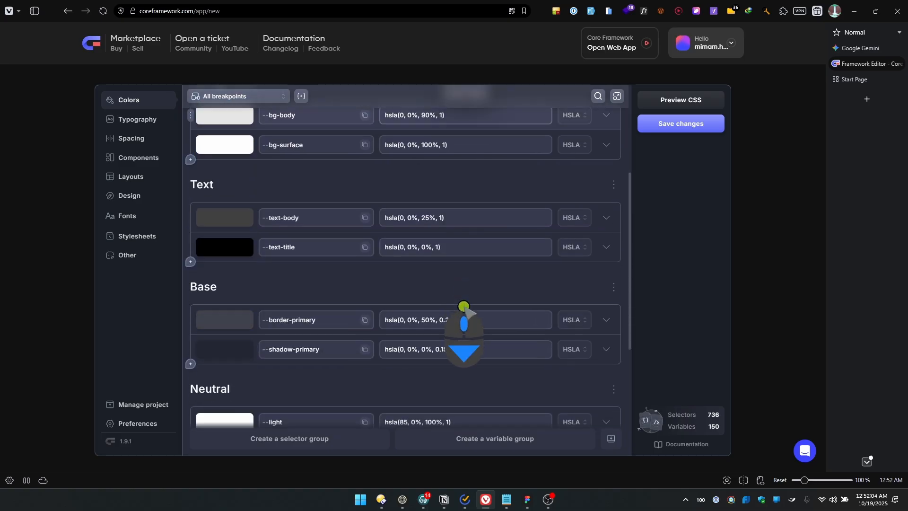
pyautogui.scroll(5, 431, 294)
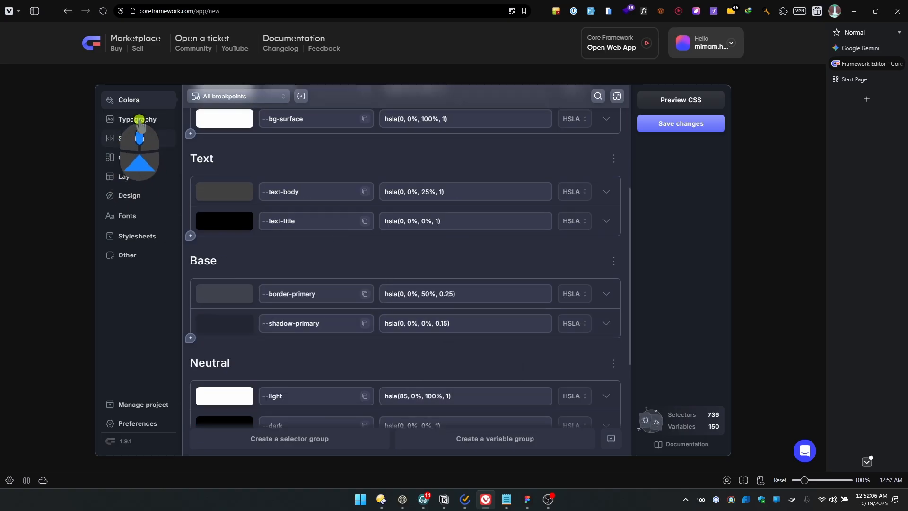
# Review the automatic Typography scale and choose Major Second (1.125) as its Min Scale Ratio
pyautogui.click(138, 119)
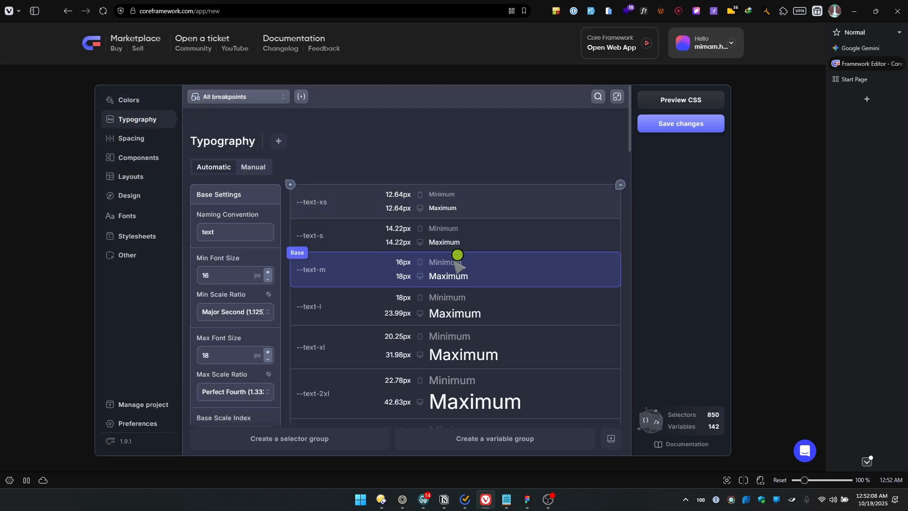
pyautogui.scroll(-6, 416, 318)
pyautogui.scroll(7, 412, 312)
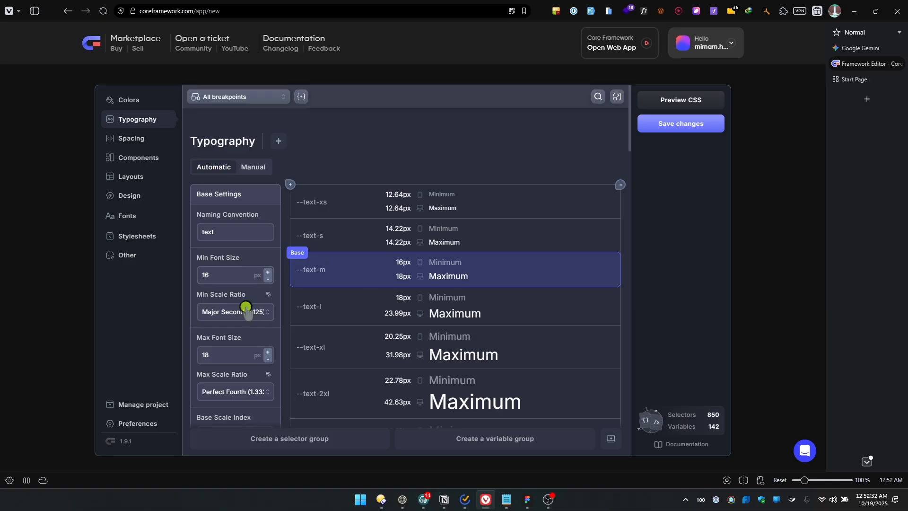
pyautogui.scroll(-1, 246, 307)
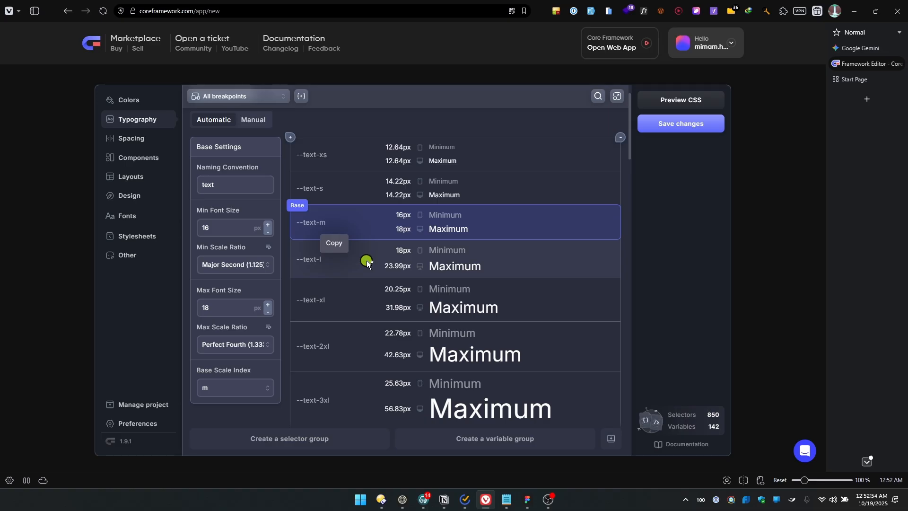
pyautogui.scroll(-4, 367, 263)
pyautogui.scroll(4, 378, 260)
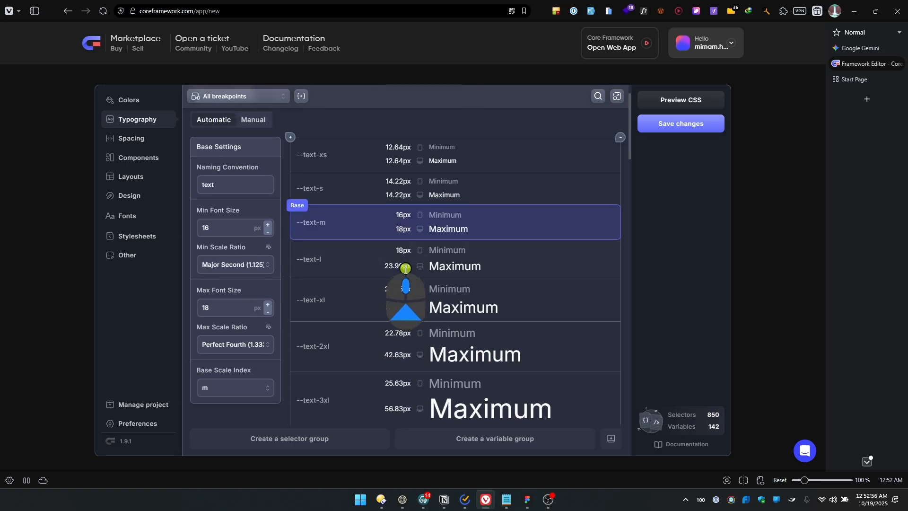
pyautogui.scroll(-4, 355, 278)
pyautogui.click(234, 169)
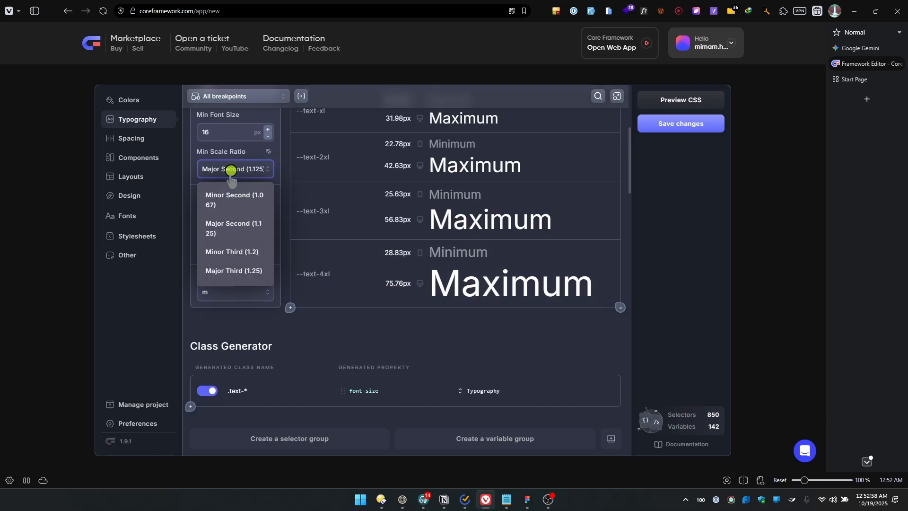
pyautogui.scroll(1, 236, 255)
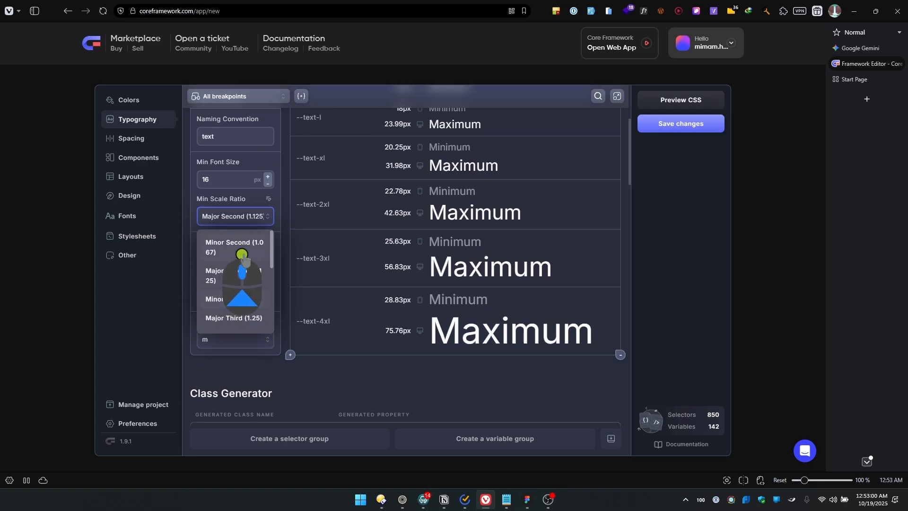
pyautogui.click(240, 272)
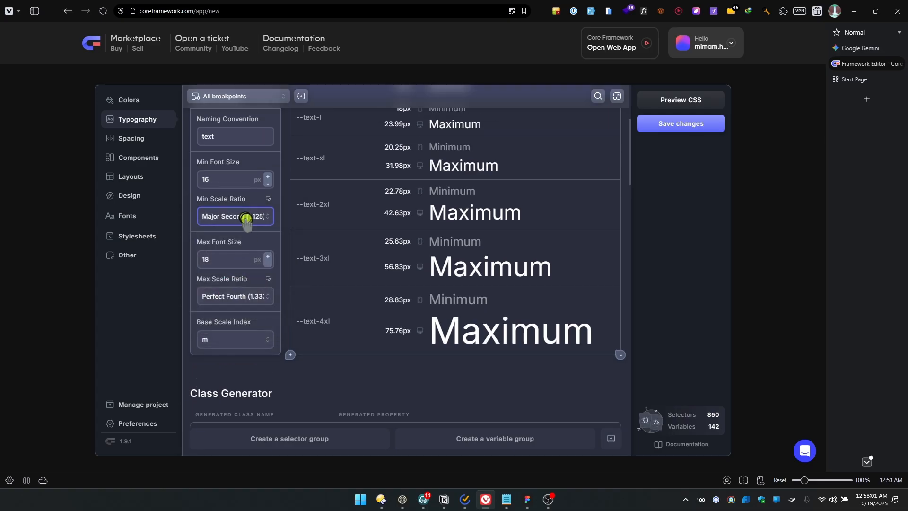
# Set the Typography Max Scale Ratio to Major Third (1.25) and check the resulting text sizes
pyautogui.click(241, 297)
pyautogui.click(237, 376)
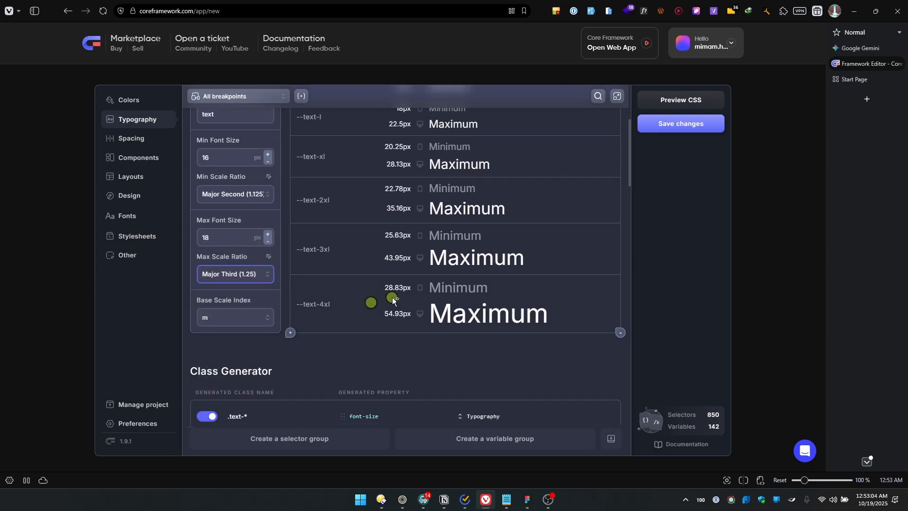
pyautogui.scroll(5, 473, 308)
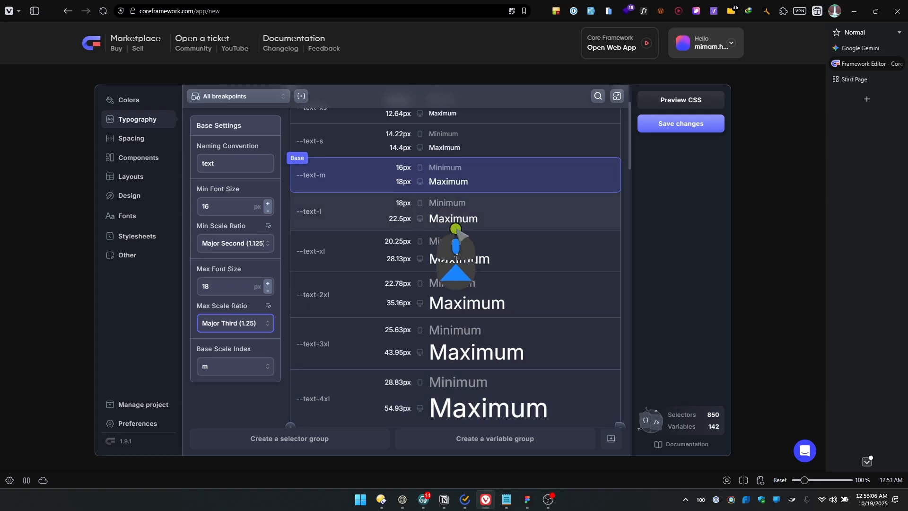
pyautogui.scroll(-3, 461, 315)
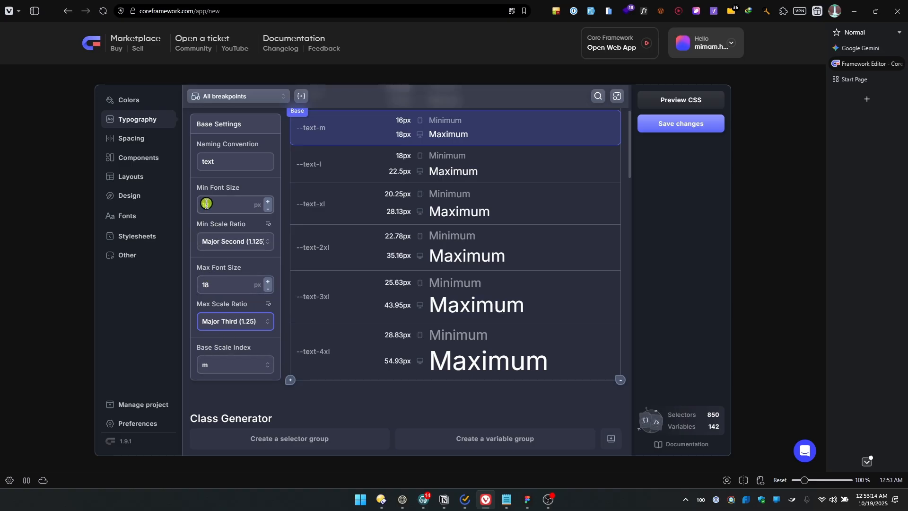
pyautogui.scroll(3, 405, 279)
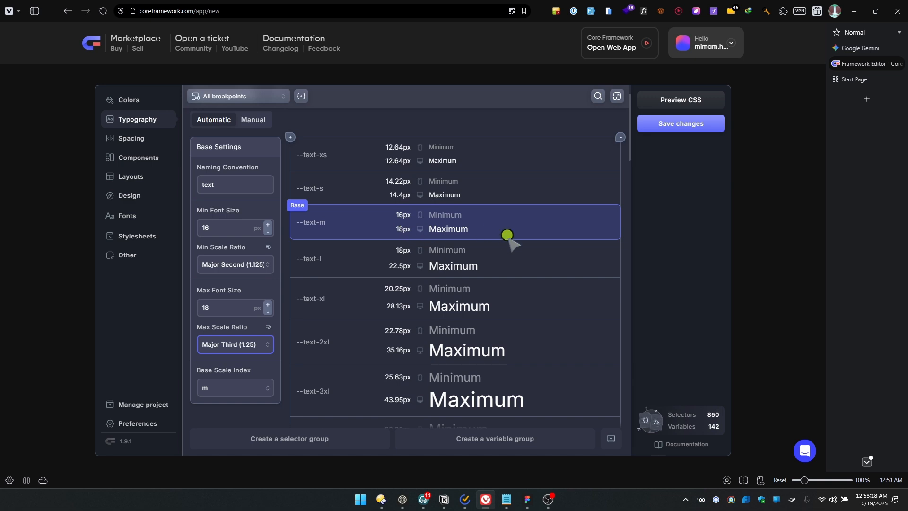
# Disable the Headings and Line heights groups in the Typography settings
pyautogui.scroll(-4, 473, 274)
pyautogui.scroll(-6, 459, 279)
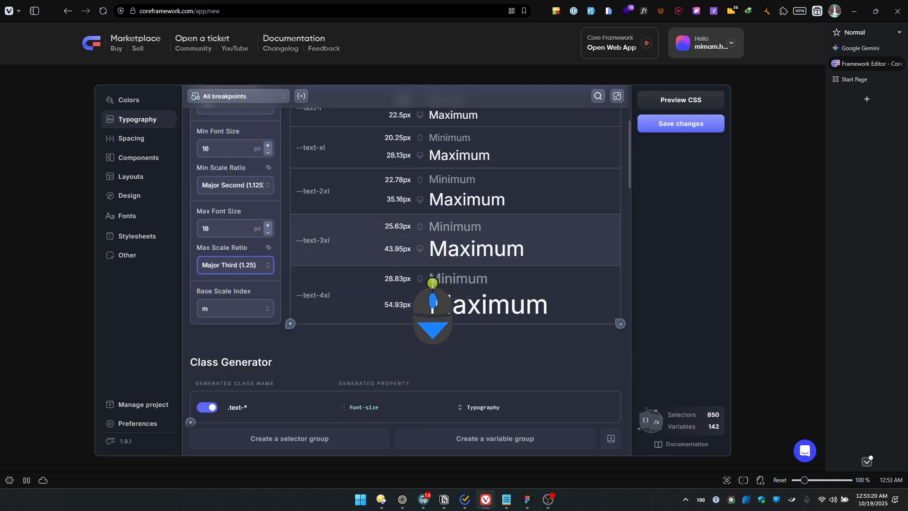
pyautogui.scroll(-2, 365, 274)
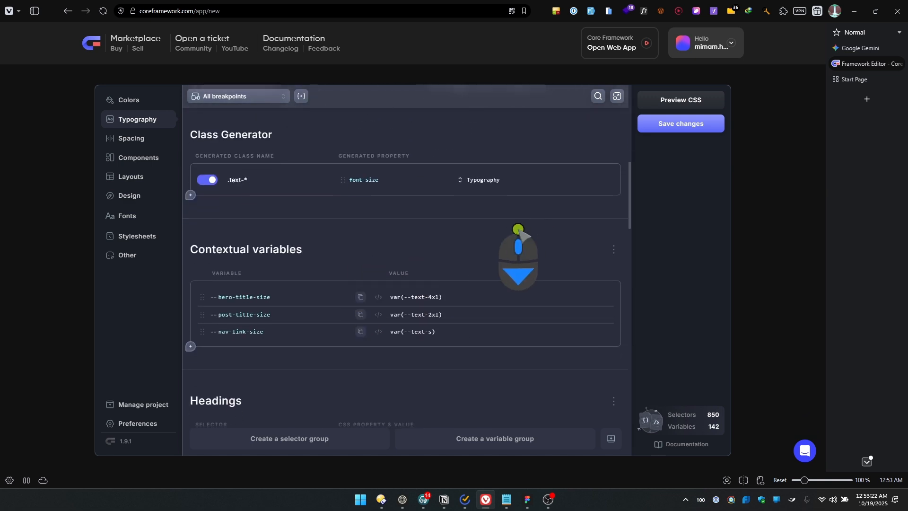
pyautogui.scroll(-4, 399, 225)
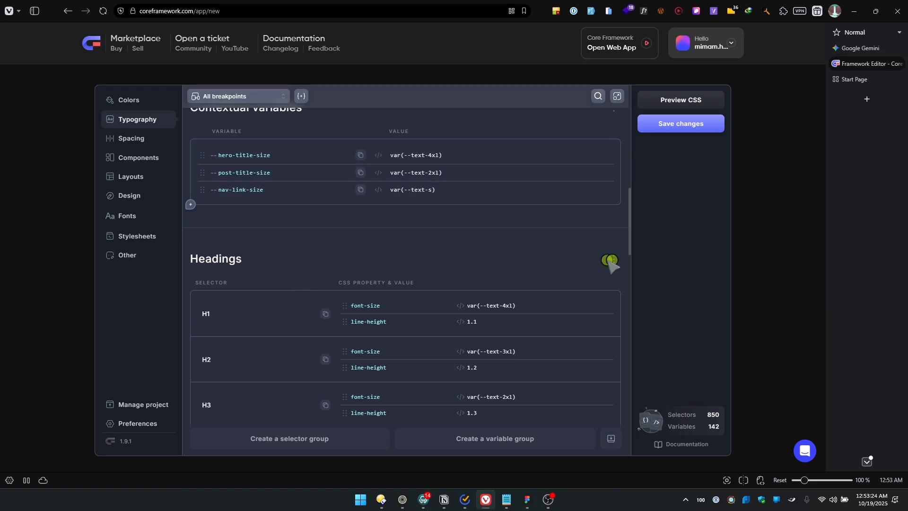
pyautogui.click(610, 262)
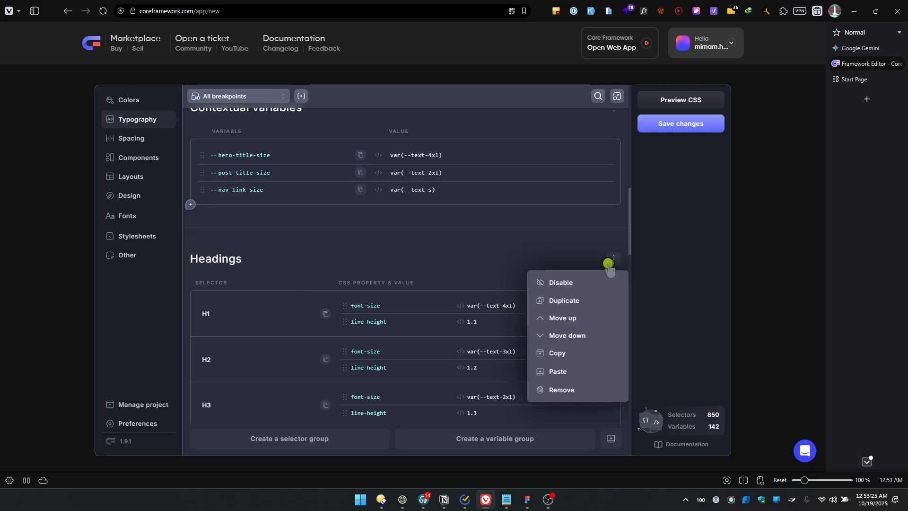
pyautogui.click(575, 283)
pyautogui.scroll(-4, 547, 344)
pyautogui.click(614, 225)
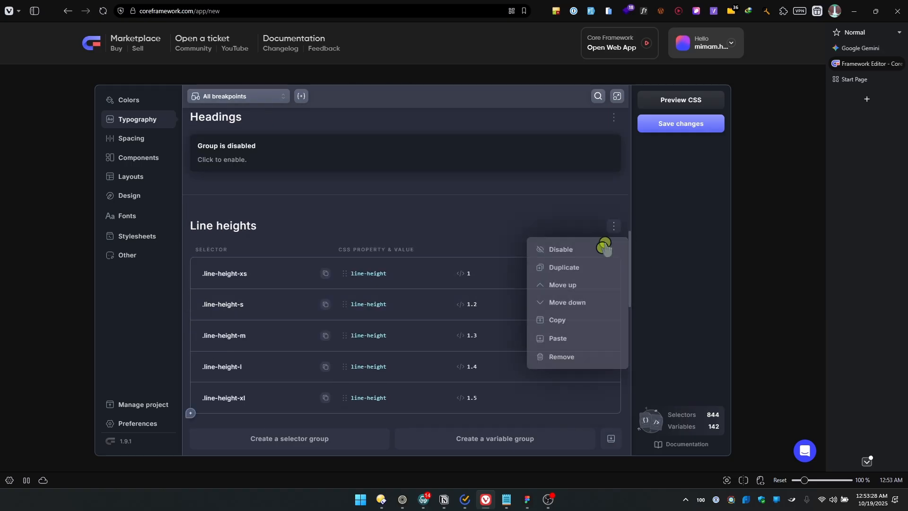
pyautogui.click(556, 250)
# Disable the Text Modifiers and Text Alignment groups in the Typography settings
pyautogui.scroll(-4, 547, 340)
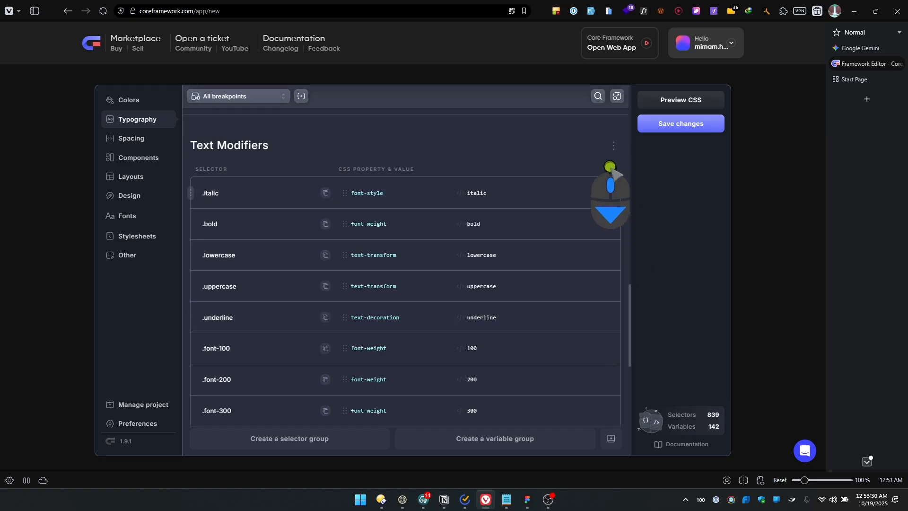
pyautogui.click(613, 146)
pyautogui.click(574, 169)
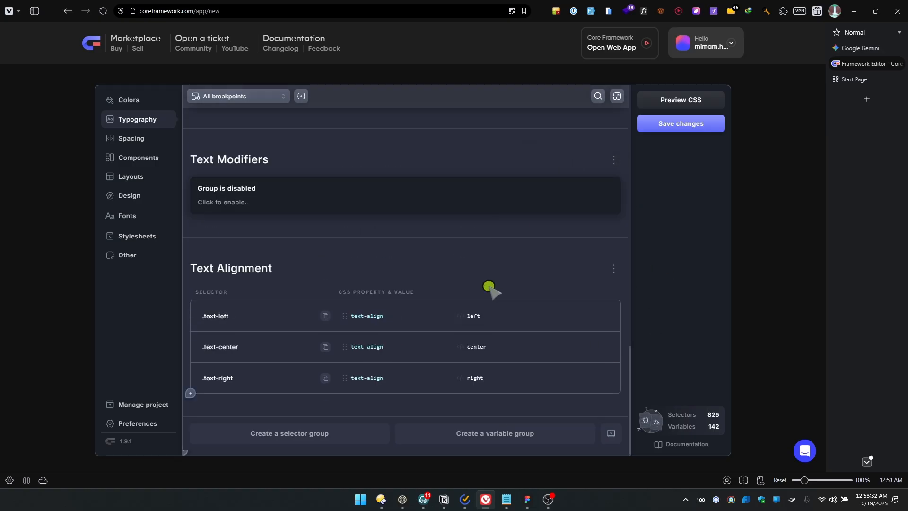
pyautogui.click(613, 269)
pyautogui.click(557, 291)
pyautogui.scroll(-2, 547, 342)
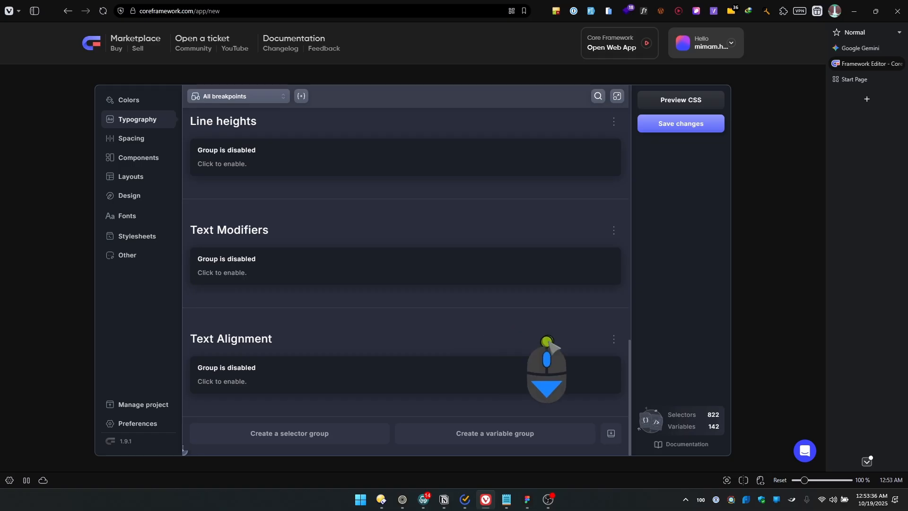
pyautogui.scroll(8, 547, 342)
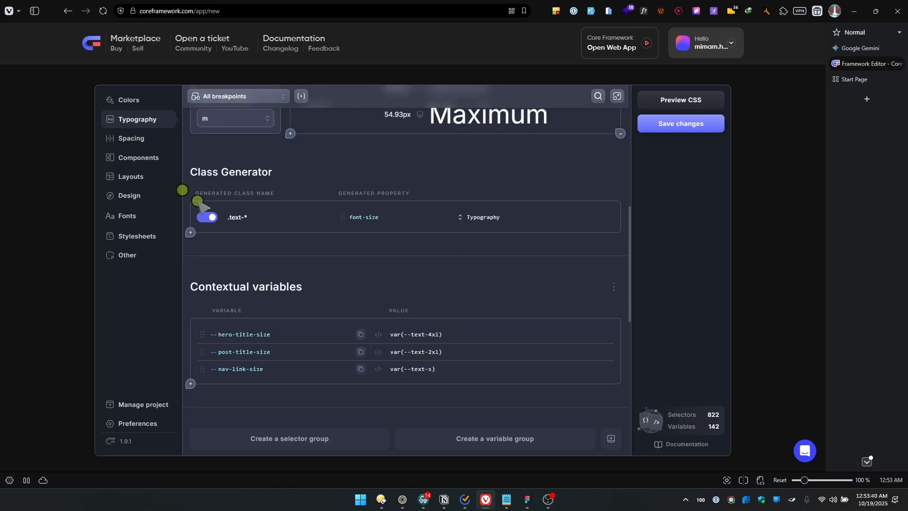
pyautogui.scroll(1, 297, 263)
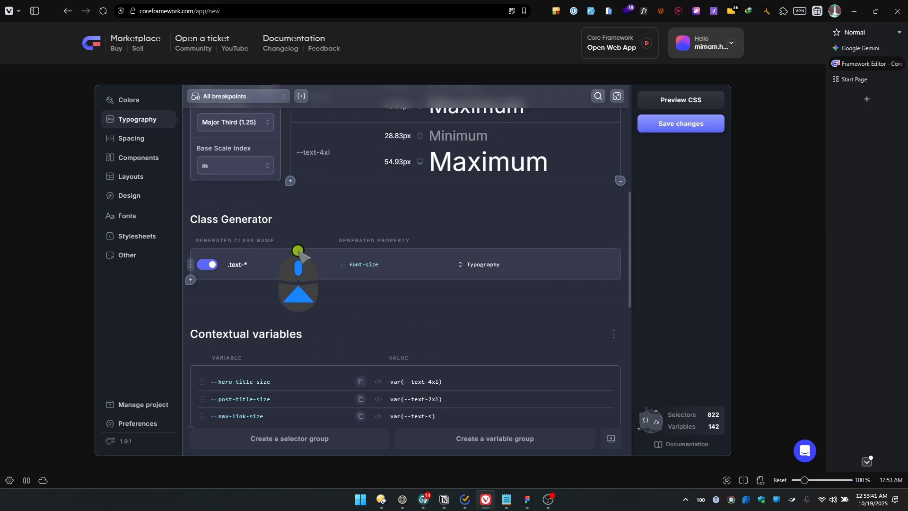
# Set the Spacing Min Scale Ratio to Major Second (1.125) and its Max Scale Ratio to Major Third (1.25)
pyautogui.click(140, 143)
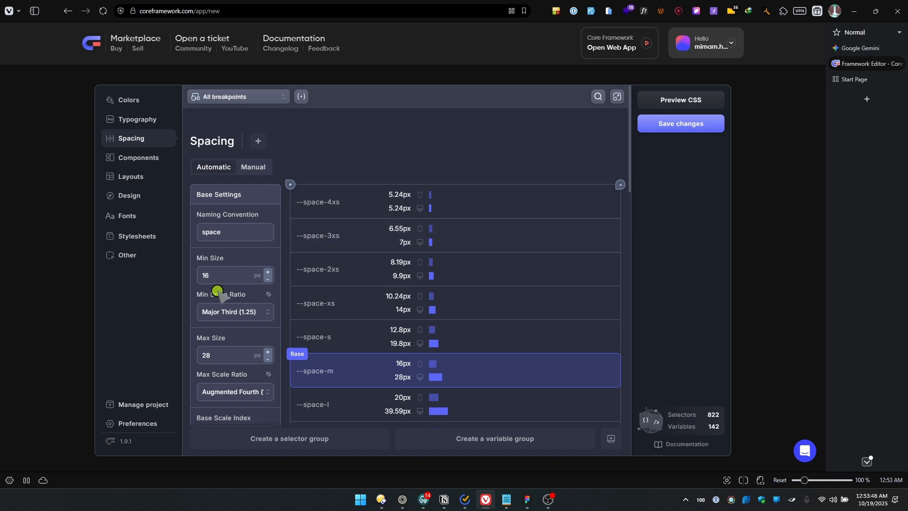
pyautogui.scroll(-1, 257, 322)
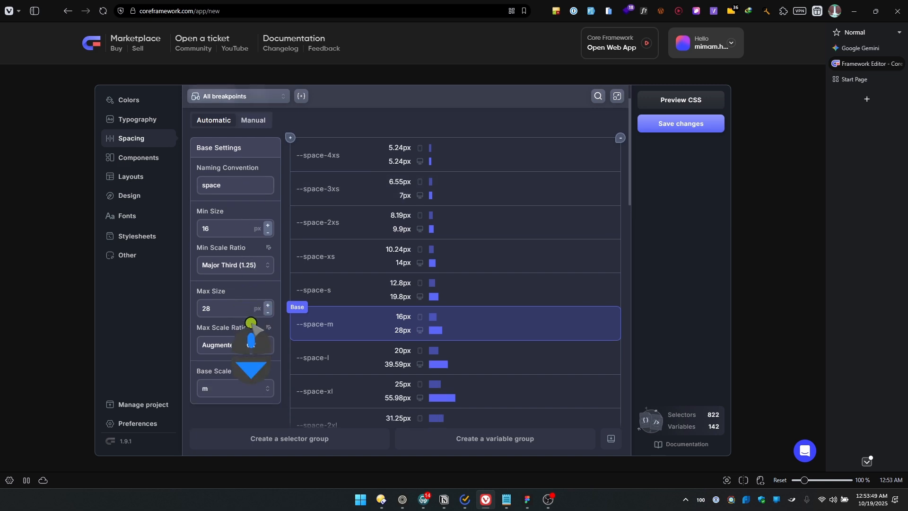
pyautogui.click(234, 264)
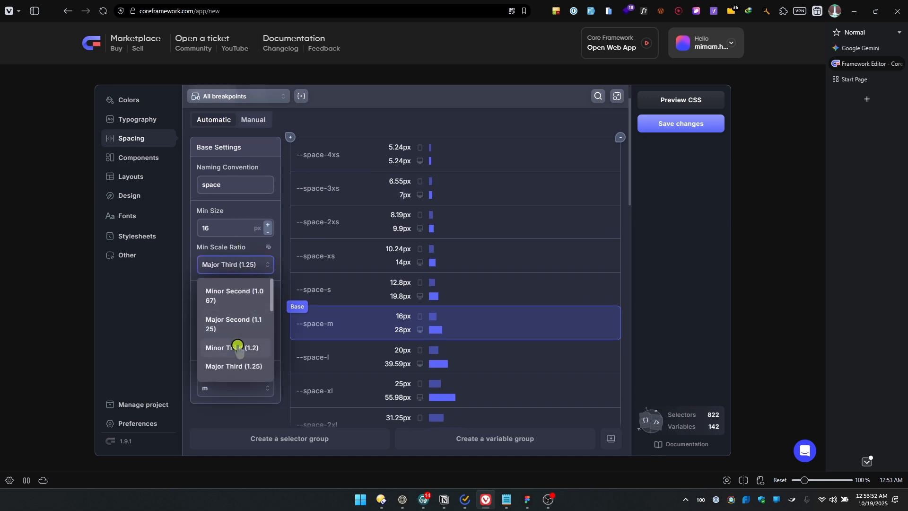
pyautogui.click(234, 324)
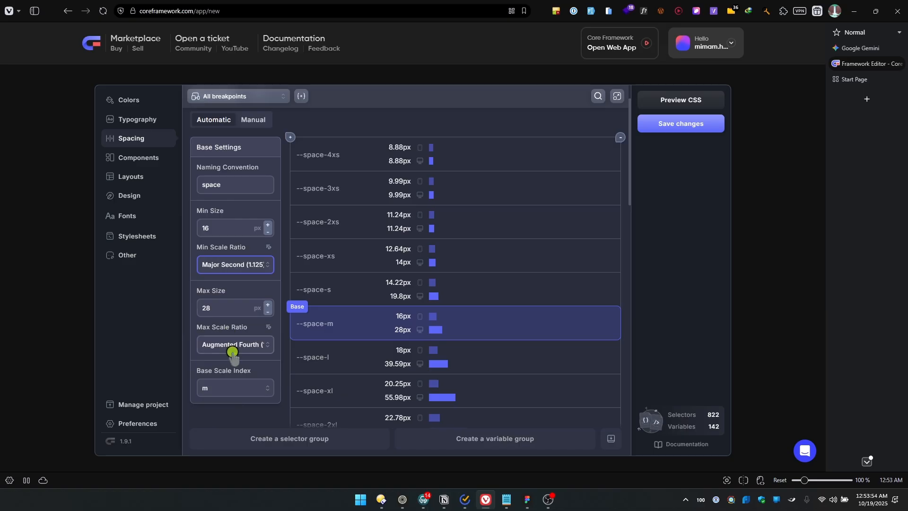
pyautogui.click(233, 352)
pyautogui.click(238, 266)
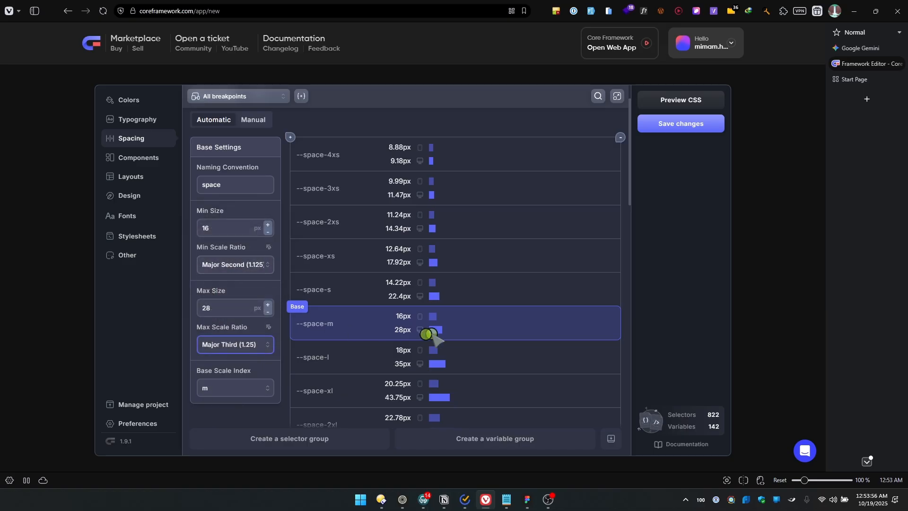
# Look over the remaining Spacing groups and disable the whole Components module
pyautogui.scroll(-6, 449, 331)
pyautogui.scroll(-10, 274, 314)
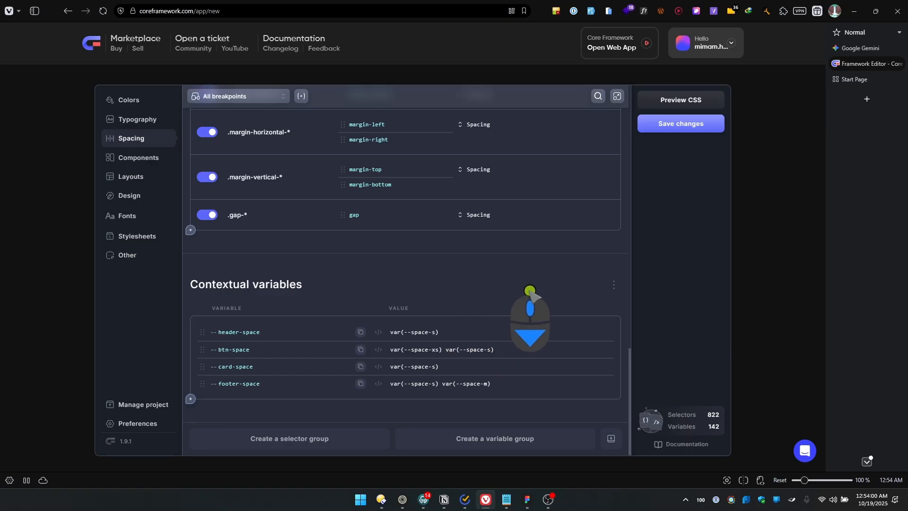
pyautogui.scroll(5, 426, 303)
pyautogui.click(141, 157)
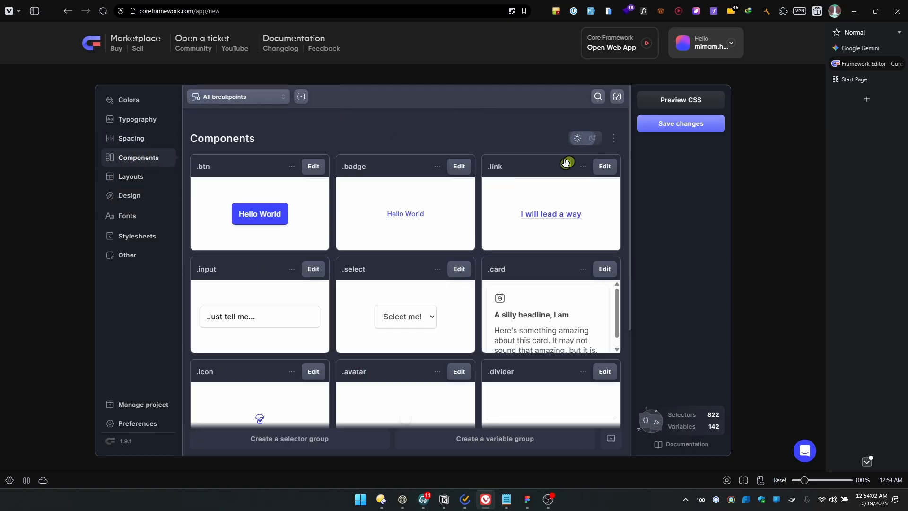
pyautogui.click(613, 138)
pyautogui.click(547, 161)
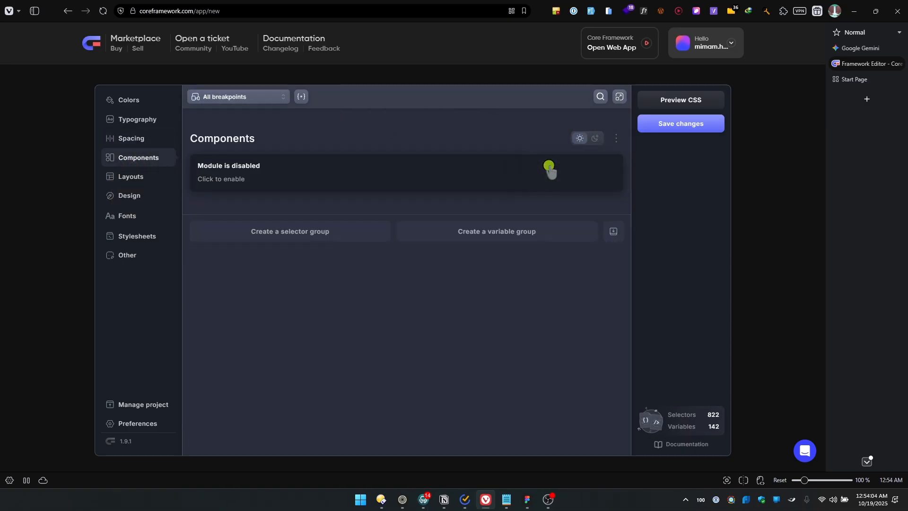
# Disable the Grid Variables and Grid Layouts groups in the Layouts settings
pyautogui.click(120, 190)
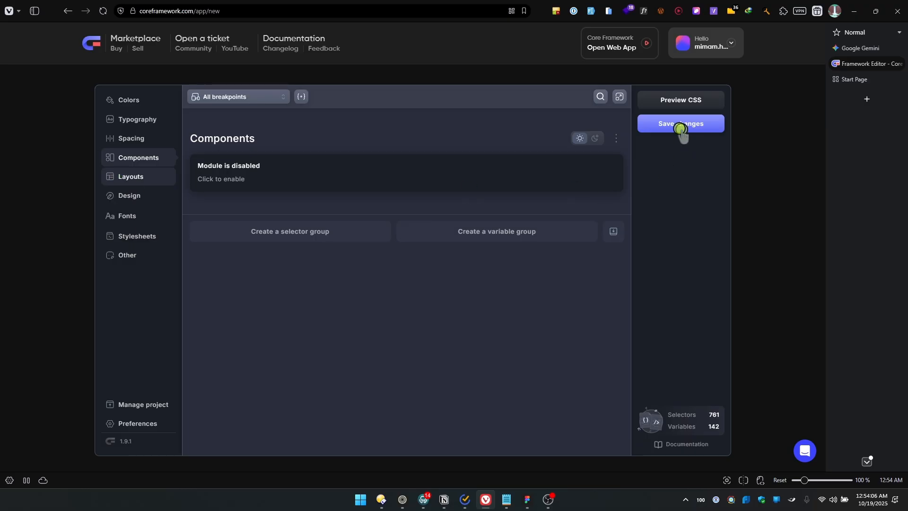
pyautogui.click(613, 139)
pyautogui.click(599, 163)
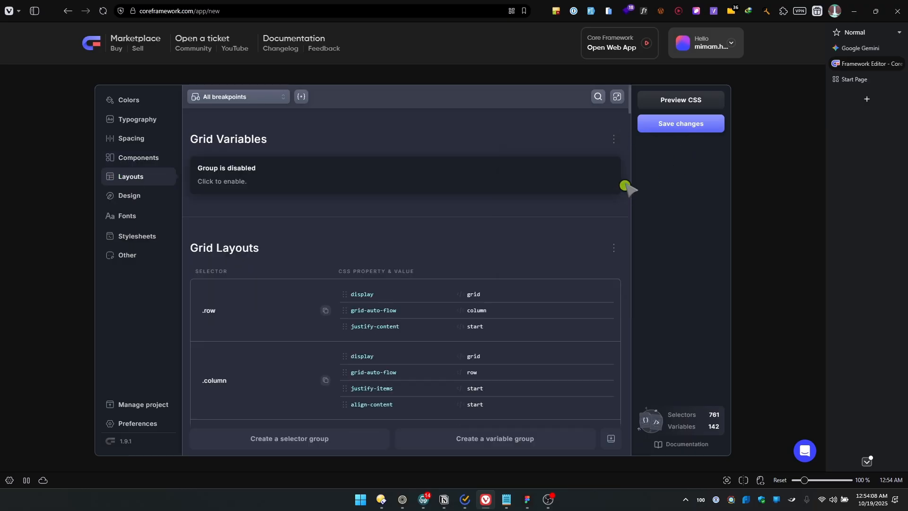
pyautogui.click(613, 248)
pyautogui.click(579, 268)
# Disable the Automatic Columns and Simple Flex Layouts groups in the Layouts settings
pyautogui.scroll(-4, 574, 257)
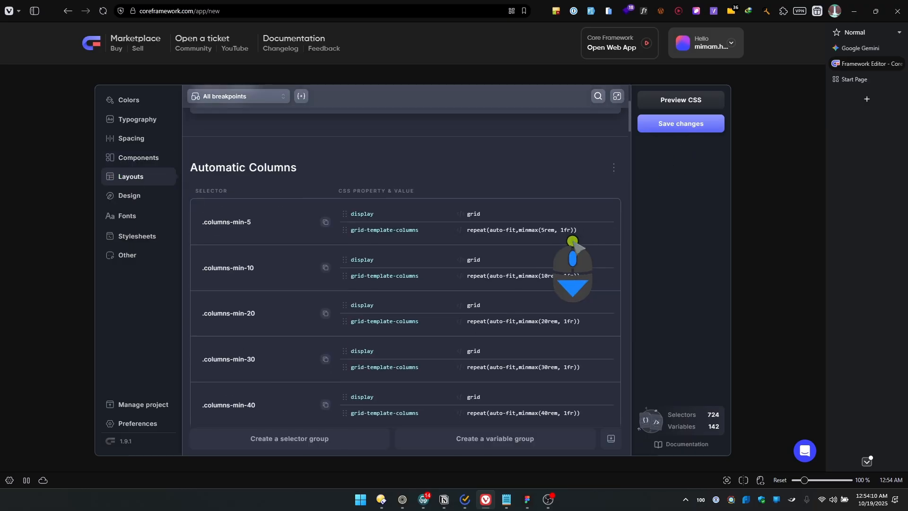
pyautogui.click(614, 167)
pyautogui.click(569, 191)
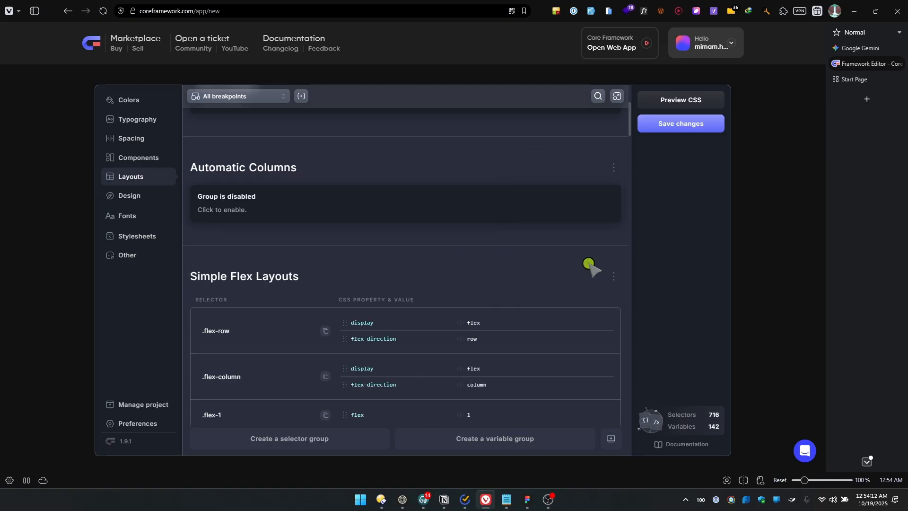
pyautogui.click(613, 275)
pyautogui.click(554, 299)
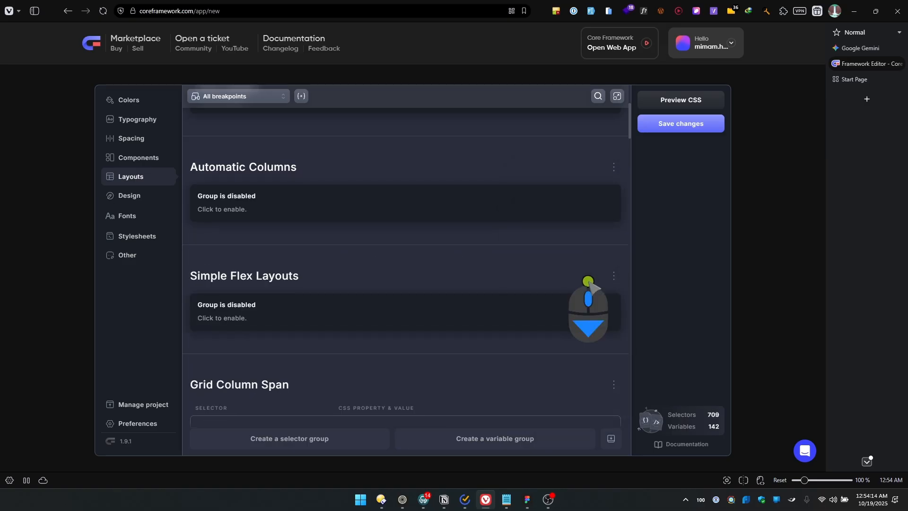
# Disable the Grid Column Span and Grid Column Start groups in the Layouts settings
pyautogui.scroll(-3, 609, 267)
pyautogui.click(614, 243)
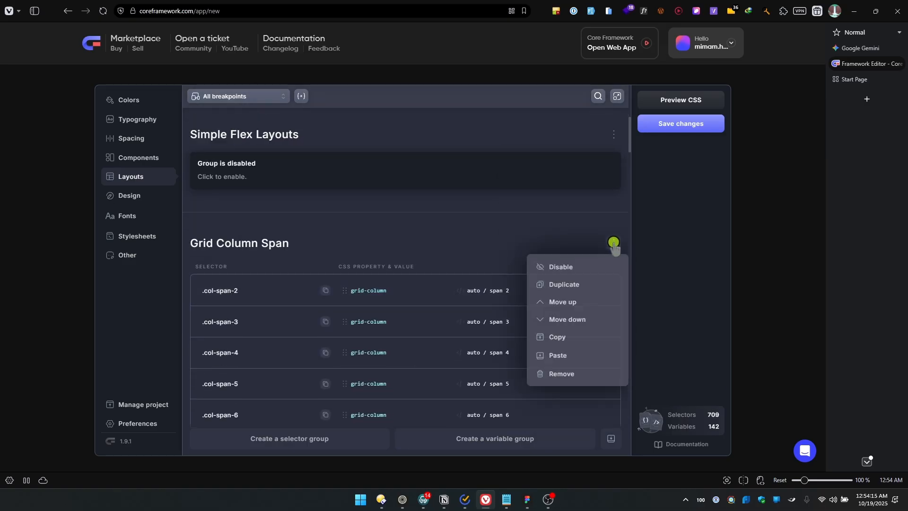
pyautogui.click(549, 266)
pyautogui.scroll(-1, 549, 294)
pyautogui.scroll(-2, 548, 294)
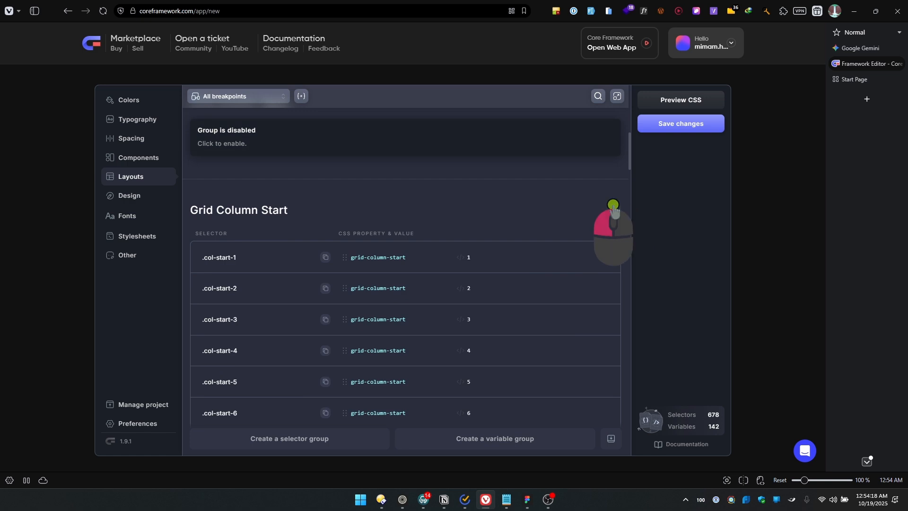
pyautogui.click(613, 210)
pyautogui.click(578, 234)
# Disable the Grid Row Span and Grid Row Start groups in the Layouts settings
pyautogui.scroll(-2, 611, 230)
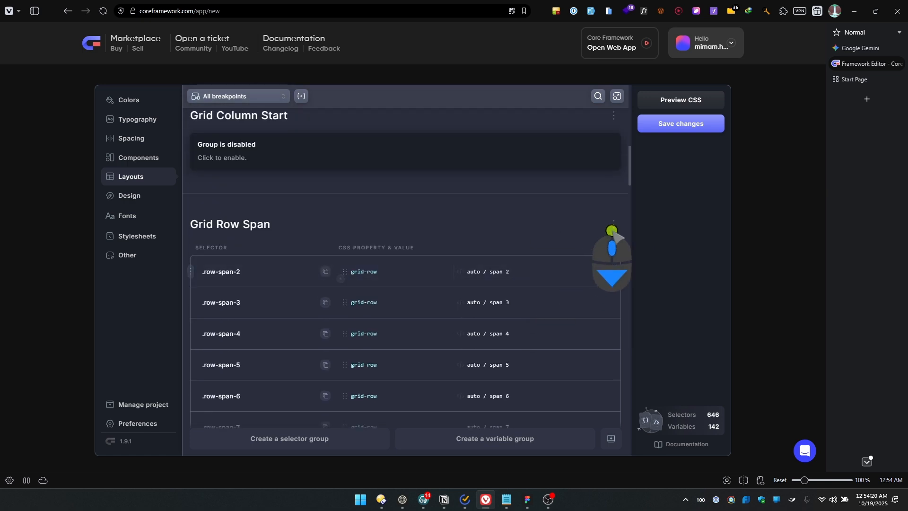
pyautogui.click(613, 219)
pyautogui.click(567, 246)
pyautogui.scroll(-2, 610, 265)
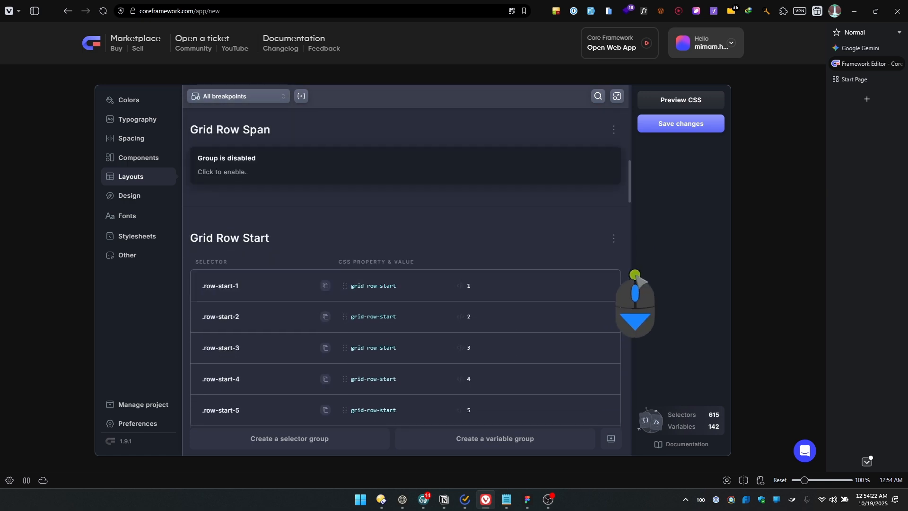
pyautogui.click(615, 238)
pyautogui.click(572, 265)
# Disable the Alignments and Self Alignments groups in the Layouts settings
pyautogui.scroll(-4, 543, 335)
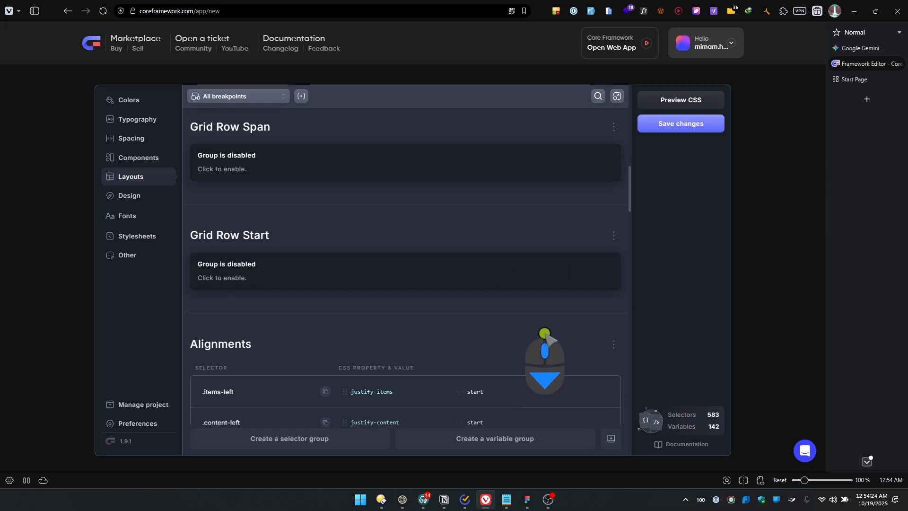
pyautogui.click(613, 157)
pyautogui.click(578, 187)
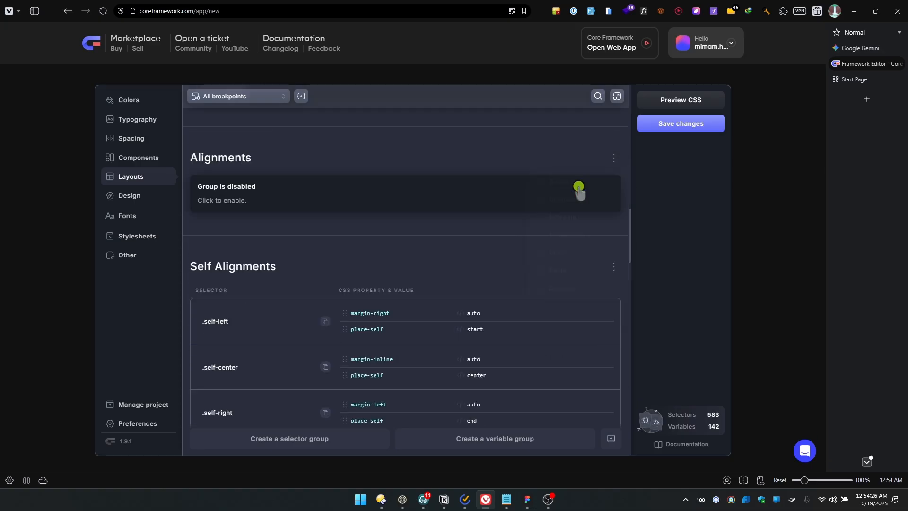
pyautogui.scroll(-1, 600, 274)
pyautogui.click(614, 218)
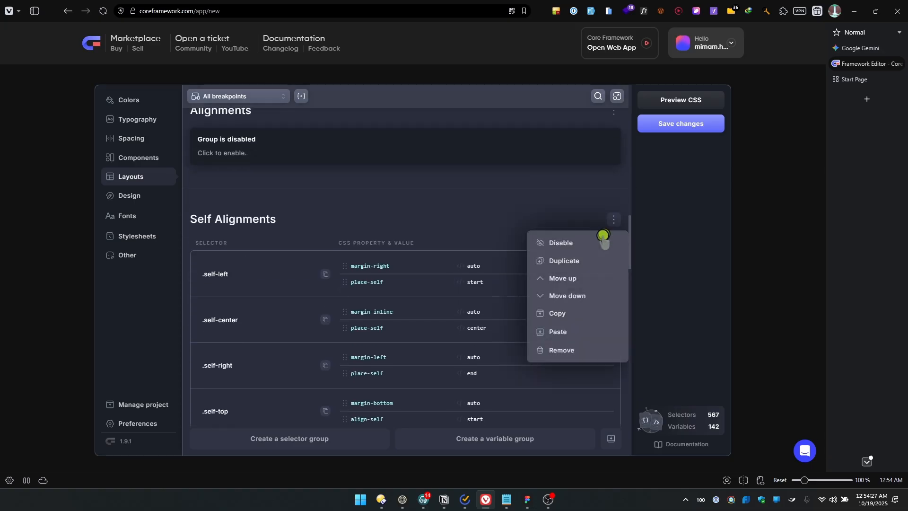
pyautogui.click(574, 243)
# Disable the Dimensions and Max Width groups in the Layouts settings
pyautogui.scroll(-1, 608, 274)
pyautogui.click(614, 233)
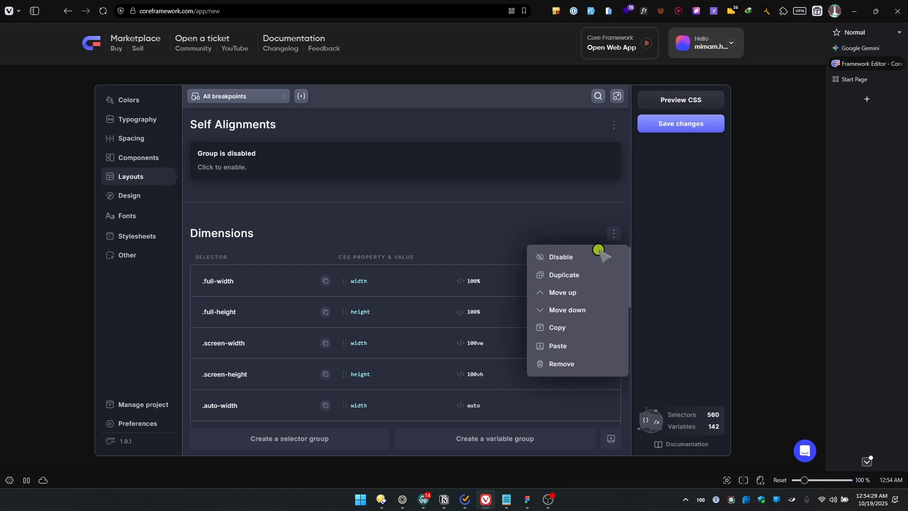
pyautogui.click(569, 262)
pyautogui.scroll(-1, 606, 288)
pyautogui.click(614, 201)
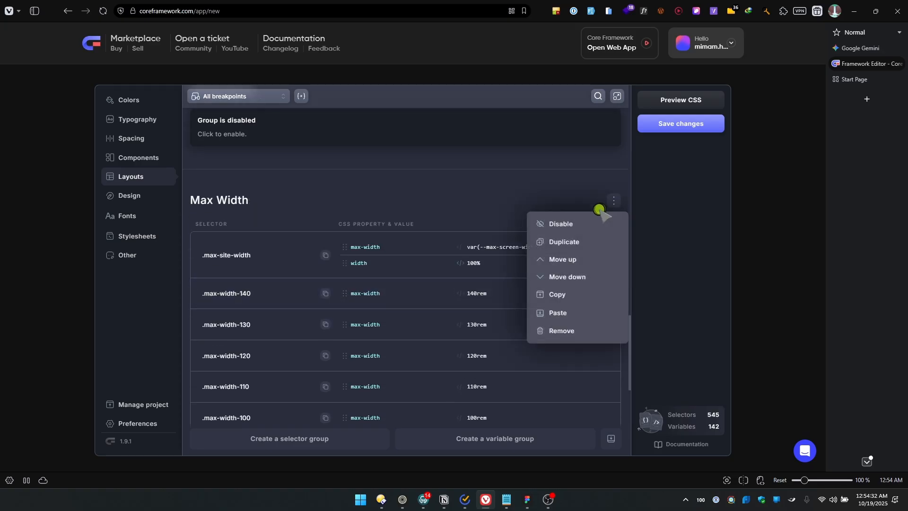
pyautogui.click(565, 226)
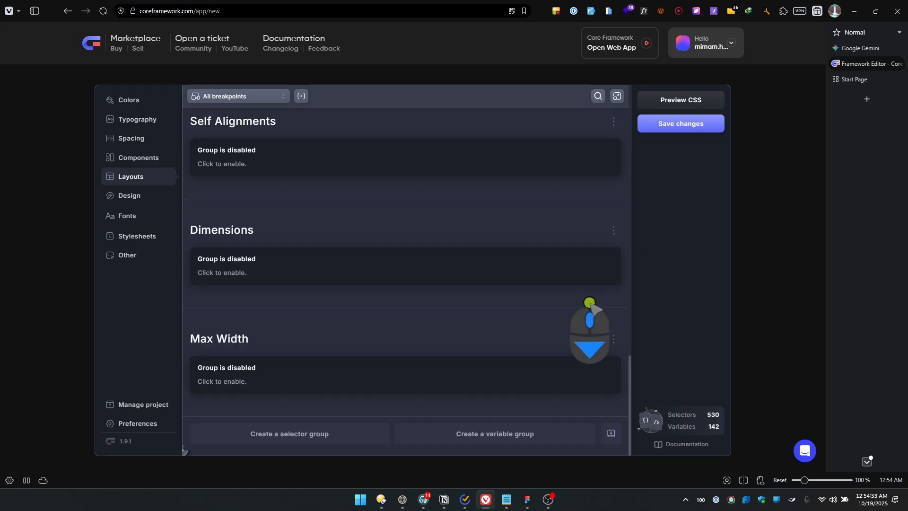
# Look over the border radius groups in the Design settings and disable the Borders group
pyautogui.click(148, 201)
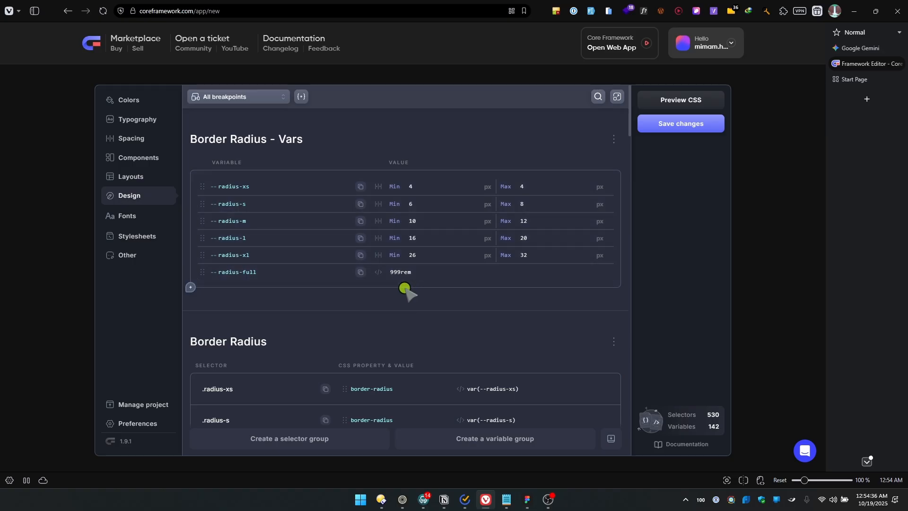
pyautogui.scroll(-3, 405, 288)
pyautogui.scroll(3, 405, 288)
pyautogui.scroll(-7, 249, 342)
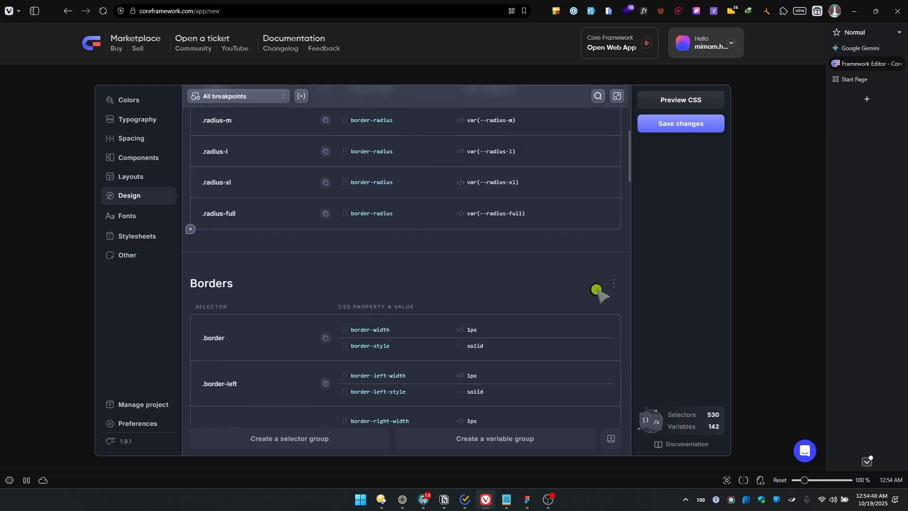
pyautogui.click(614, 284)
pyautogui.click(567, 306)
# Disable the Box Shadow - Vars and Shadows groups in the Design settings
pyautogui.scroll(-4, 608, 294)
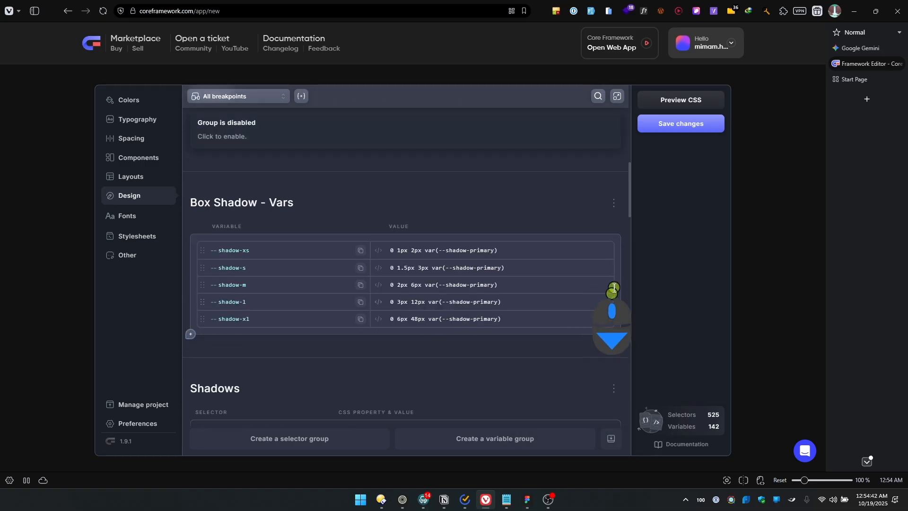
pyautogui.click(611, 199)
pyautogui.click(580, 227)
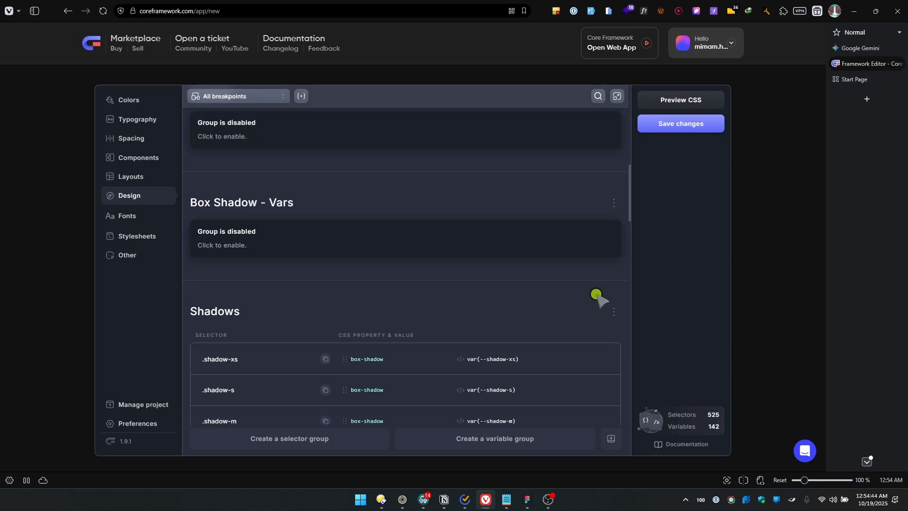
pyautogui.scroll(-4, 608, 250)
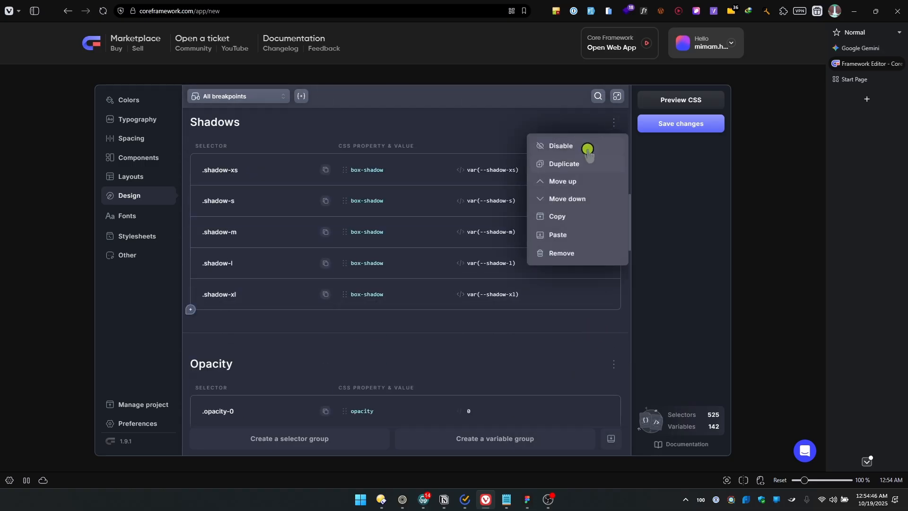
pyautogui.click(588, 145)
# Disable the Opacity and Aspect Ratios groups in the Design settings
pyautogui.click(617, 232)
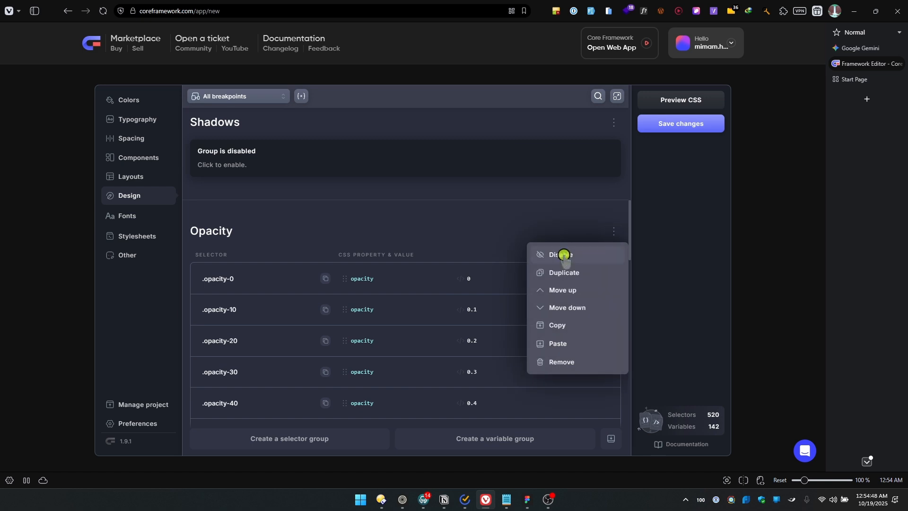
pyautogui.click(563, 253)
pyautogui.scroll(-3, 586, 251)
pyautogui.click(607, 200)
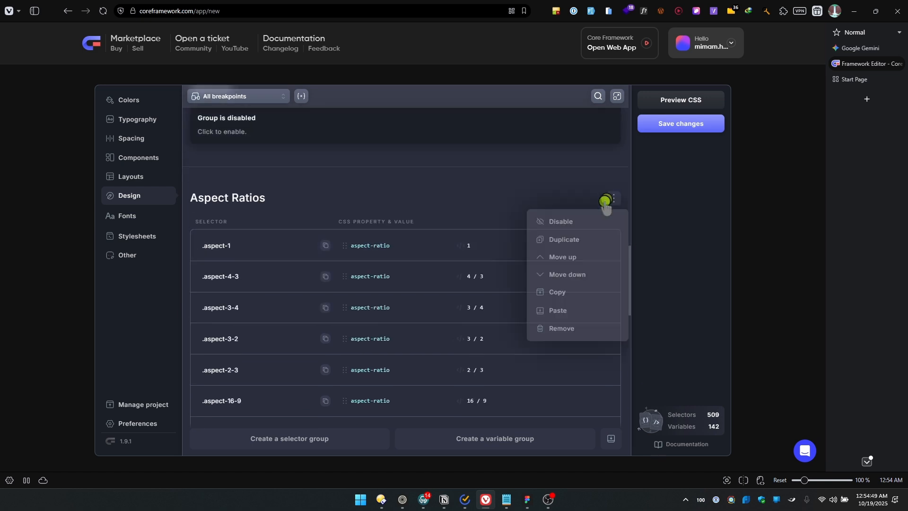
pyautogui.click(565, 222)
# Disable the Image Fit and Backdrop Blur groups in the Design settings
pyautogui.scroll(-5, 535, 322)
pyautogui.click(609, 166)
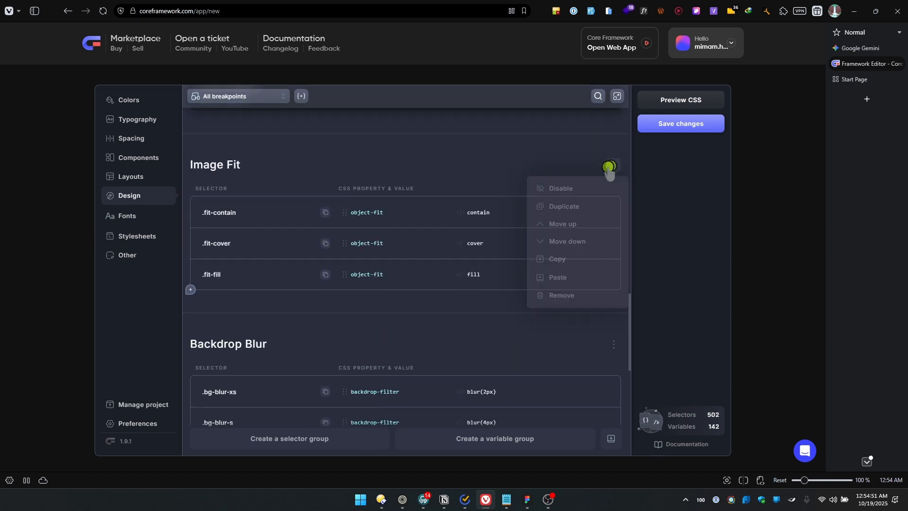
pyautogui.click(560, 188)
pyautogui.click(613, 273)
pyautogui.click(561, 297)
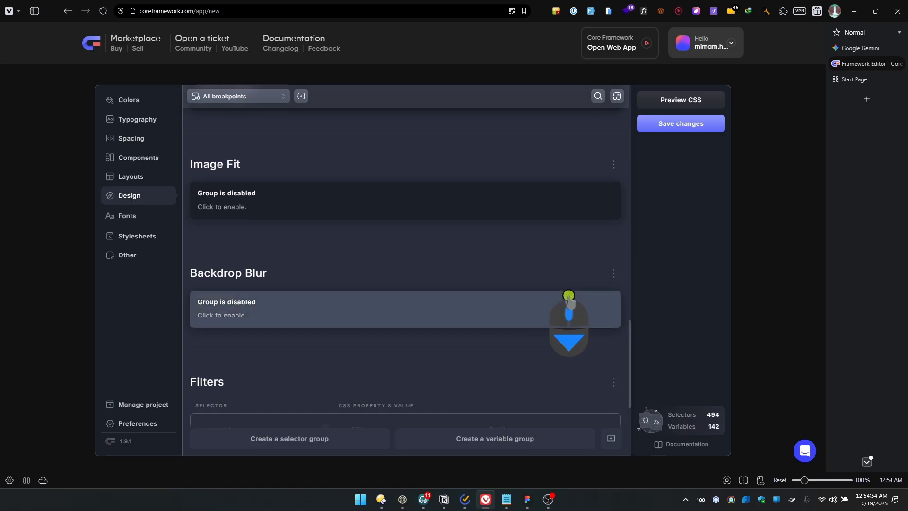
# Duplicate the Filters group in the Design settings
pyautogui.scroll(-3, 572, 303)
pyautogui.click(612, 240)
pyautogui.click(561, 281)
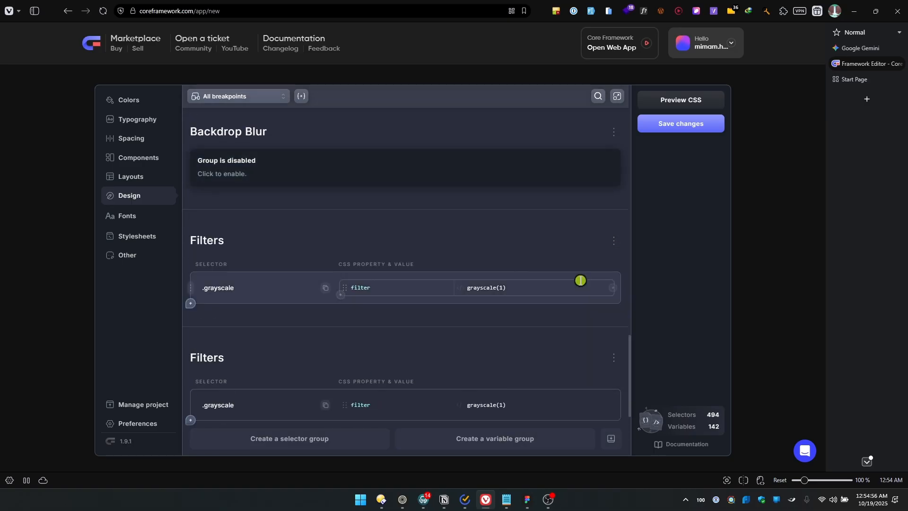
# Disable the original Filters group and remove its duplicate from the Design settings
pyautogui.click(613, 241)
pyautogui.click(572, 263)
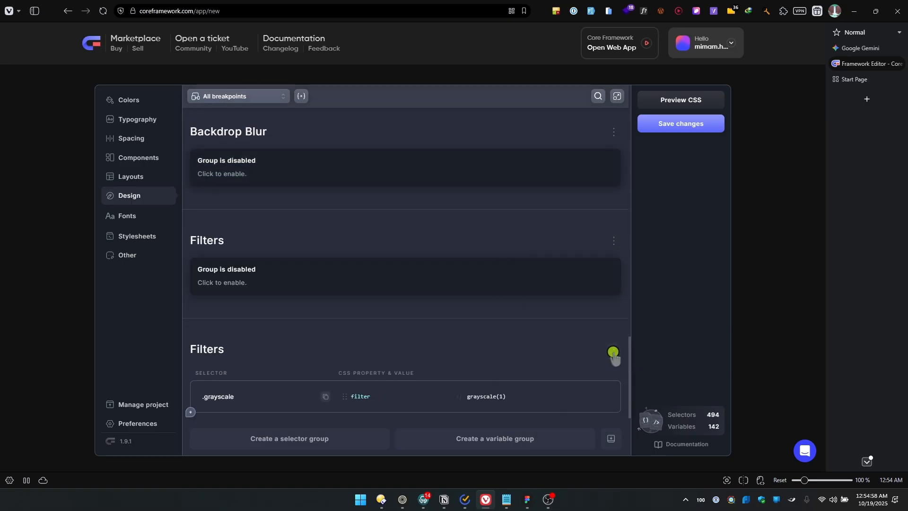
pyautogui.click(614, 354)
pyautogui.click(561, 327)
pyautogui.click(567, 328)
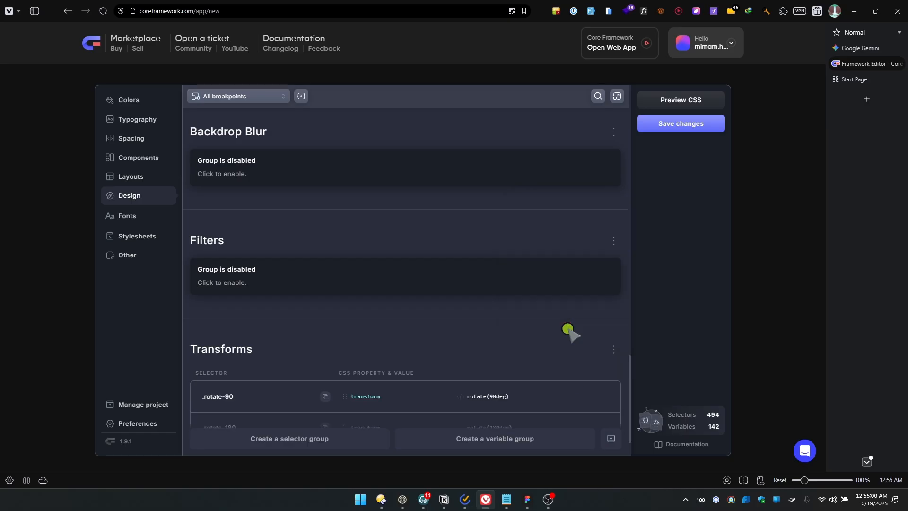
# Disable the Transforms group in the Design settings
pyautogui.scroll(-2, 571, 334)
pyautogui.click(613, 299)
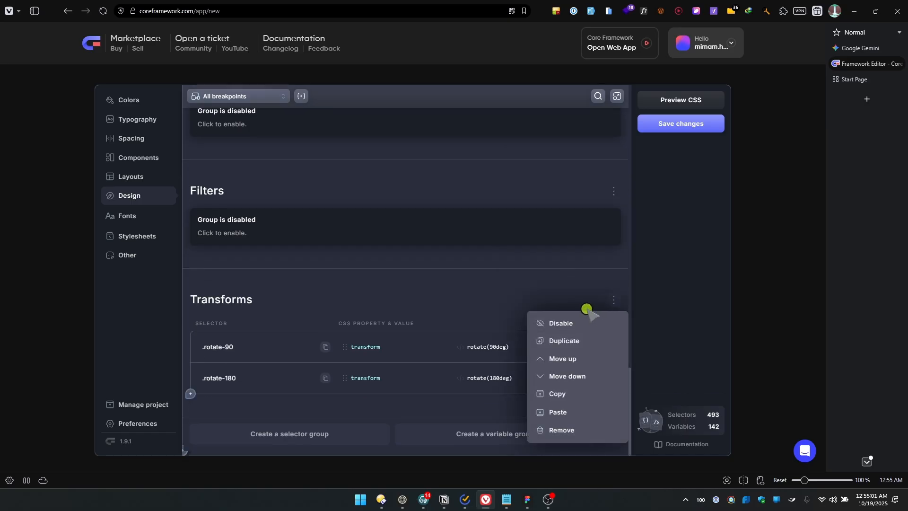
pyautogui.click(566, 322)
# Look through the Fonts and Stylesheets settings and disable the Utilities group in the Other settings
pyautogui.click(129, 217)
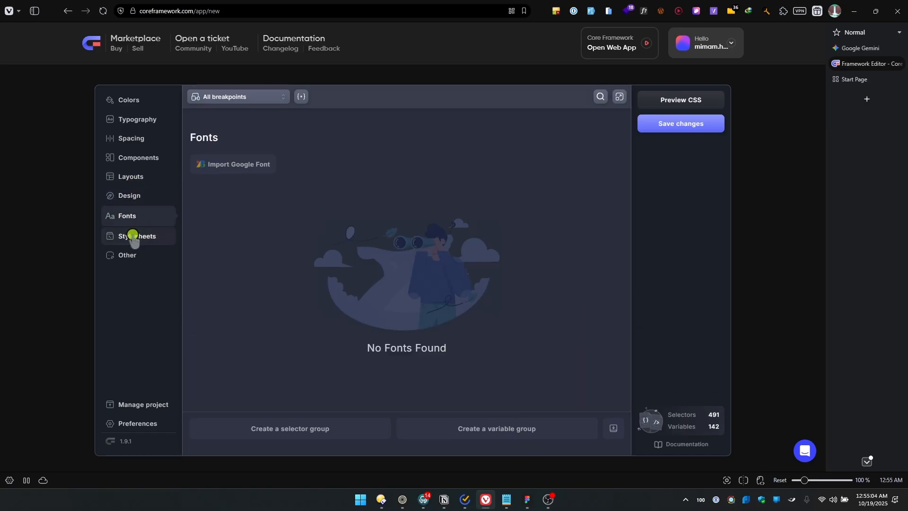
pyautogui.click(134, 236)
pyautogui.click(134, 258)
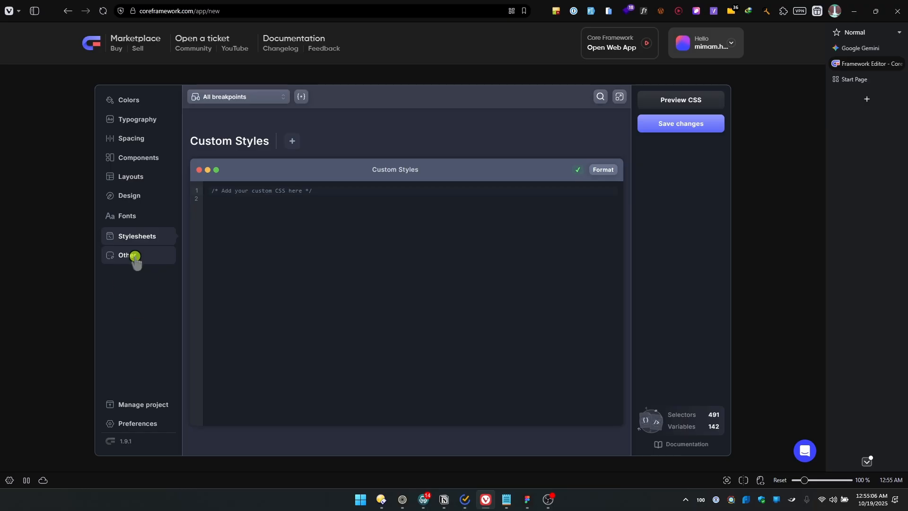
pyautogui.click(613, 139)
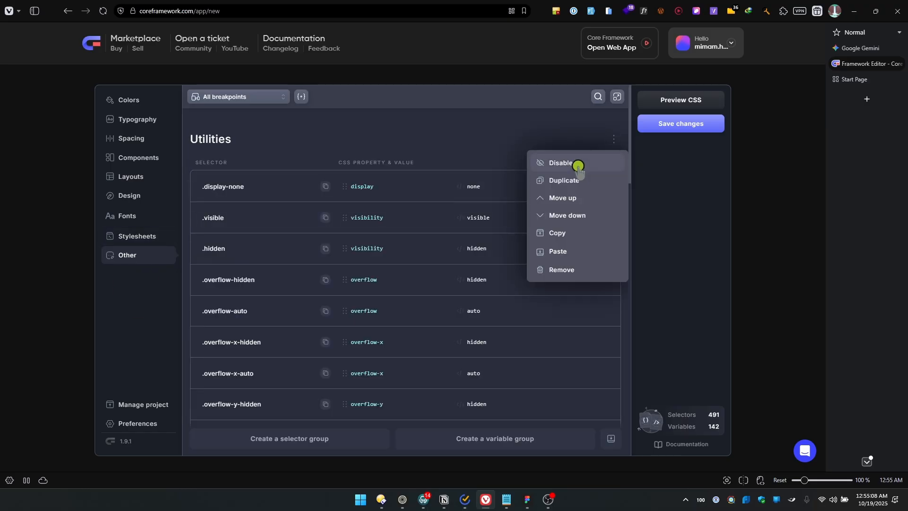
pyautogui.click(577, 167)
# Disable the Positioning and Cursors groups in the Other settings
pyautogui.click(610, 248)
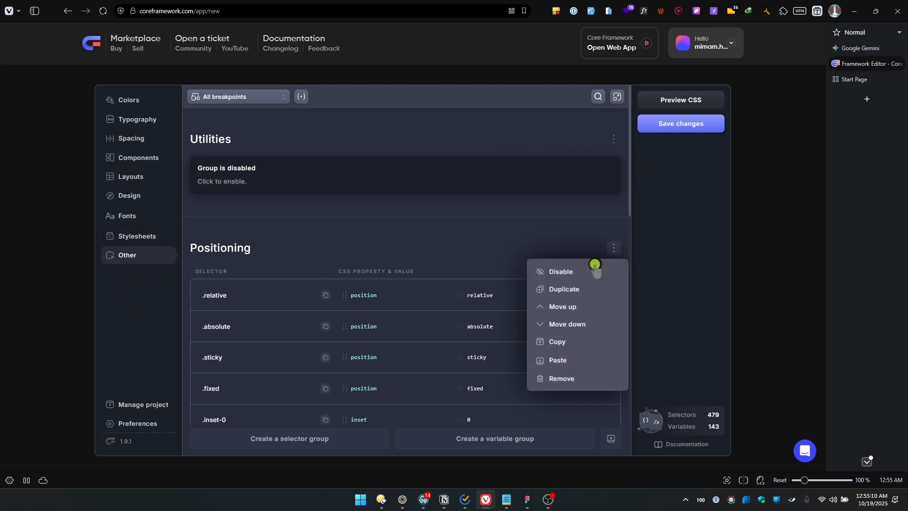
pyautogui.click(587, 270)
pyautogui.scroll(-2, 624, 303)
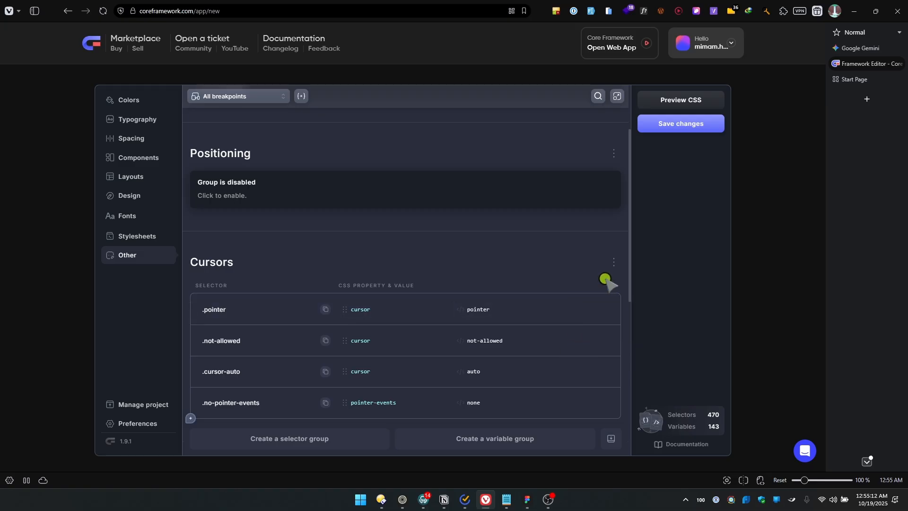
pyautogui.click(614, 261)
pyautogui.click(563, 284)
# Disable the Z-Index group in the Other settings
pyautogui.scroll(-1, 610, 312)
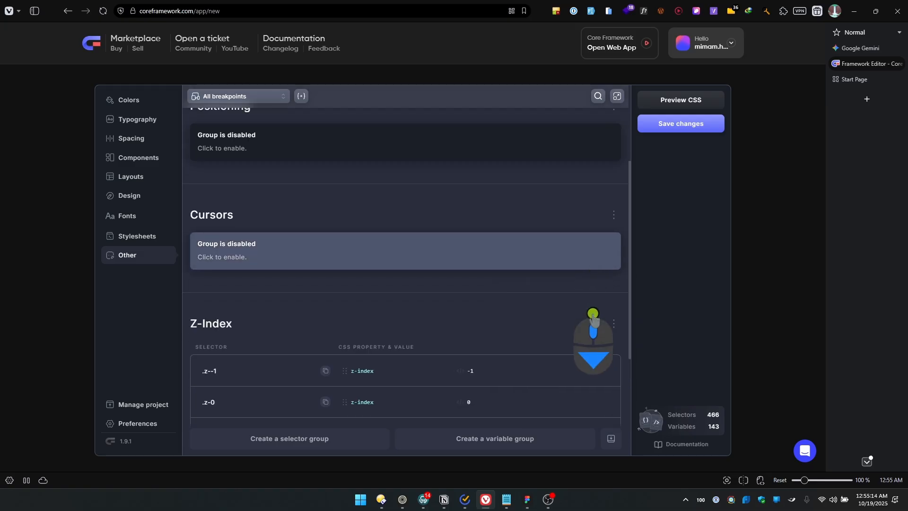
pyautogui.click(613, 324)
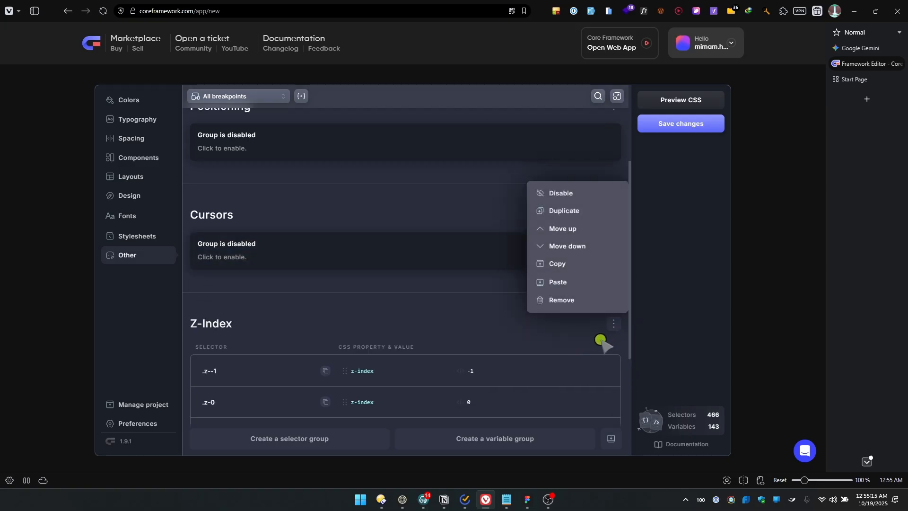
pyautogui.click(559, 197)
pyautogui.scroll(-2, 575, 371)
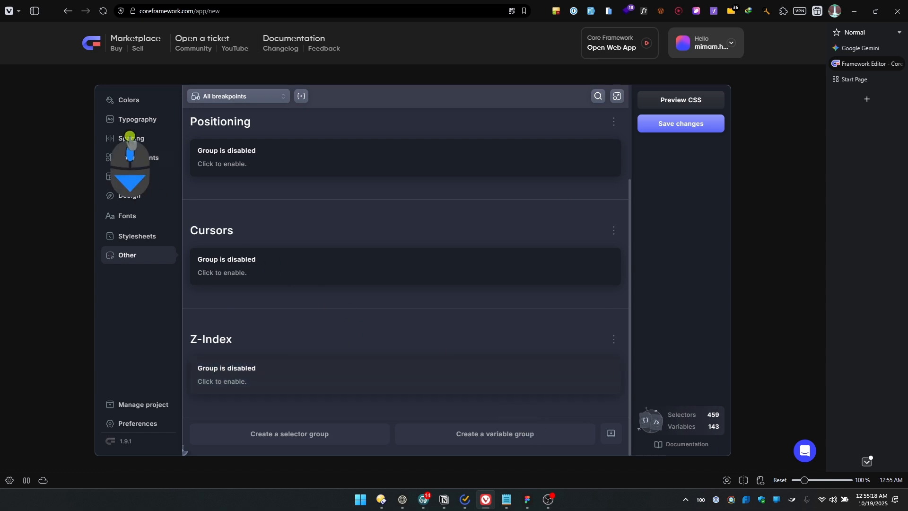
# Go to the Colors settings and examine the actions available for the secondary and tertiary brand colors
pyautogui.click(140, 101)
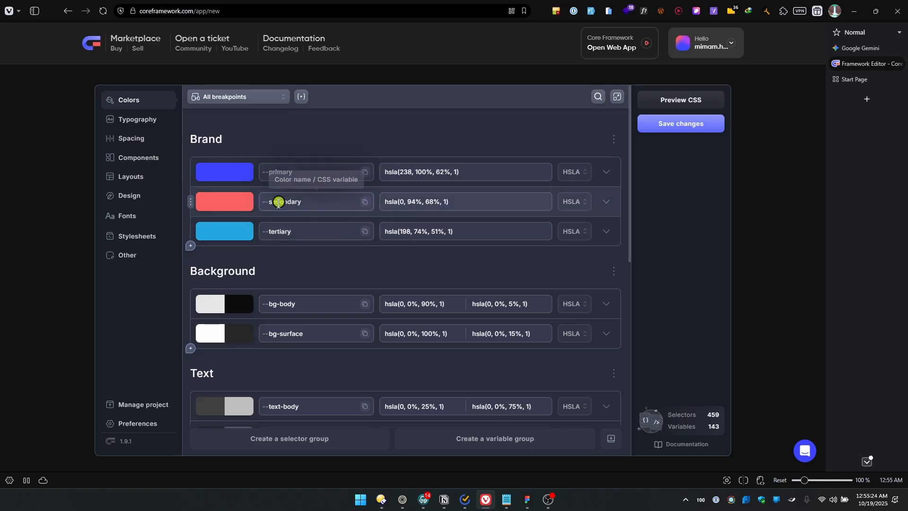
pyautogui.click(189, 204)
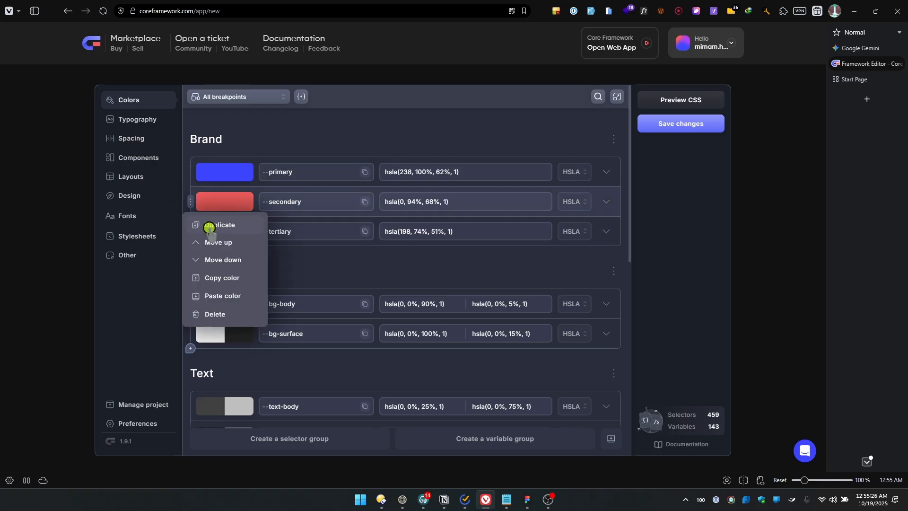
pyautogui.click(313, 267)
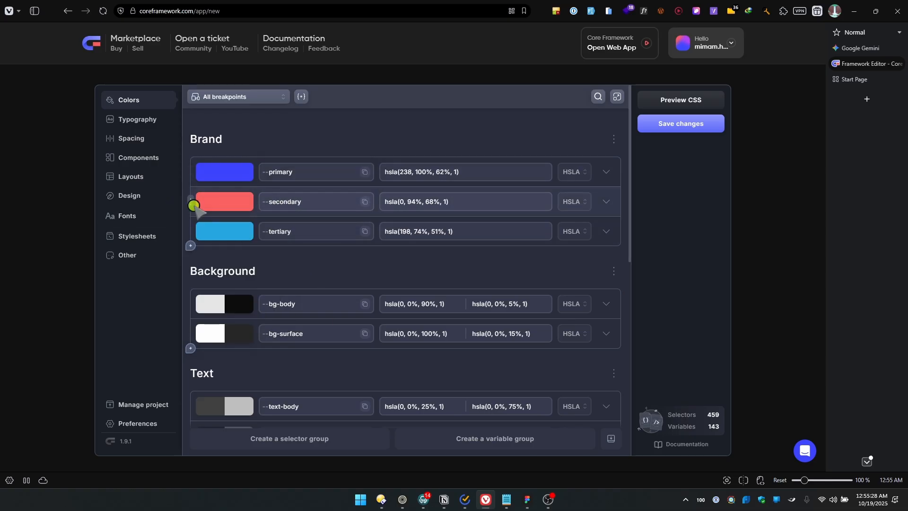
pyautogui.click(191, 204)
pyautogui.click(318, 279)
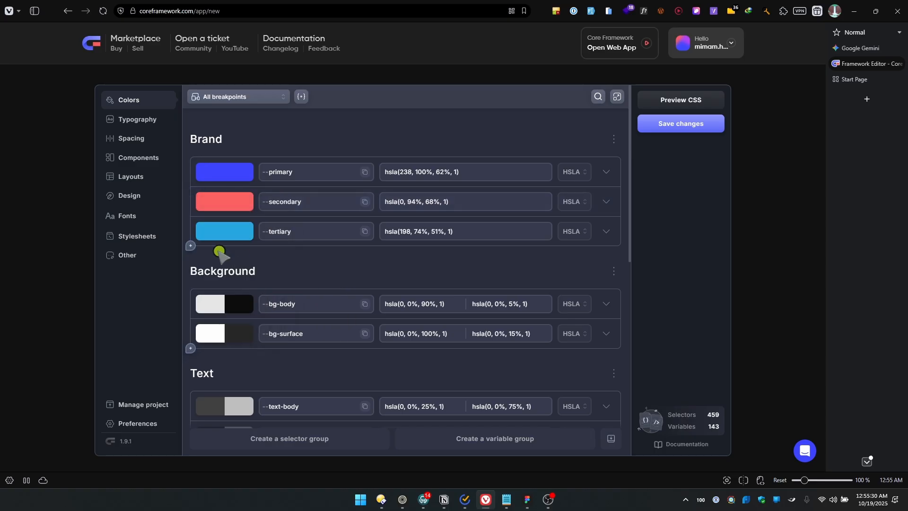
pyautogui.click(189, 229)
pyautogui.click(328, 264)
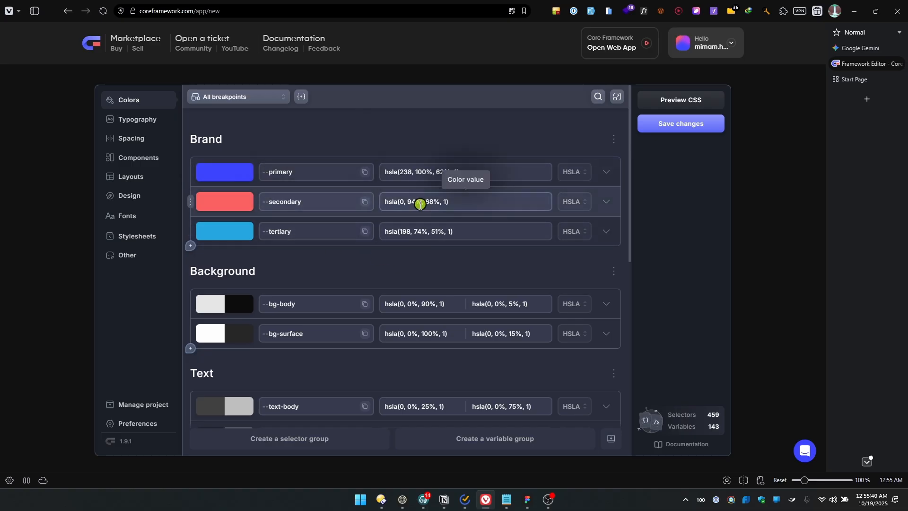
# Disable dark mode for the bg-body and bg-surface colors in the Background group
pyautogui.click(609, 303)
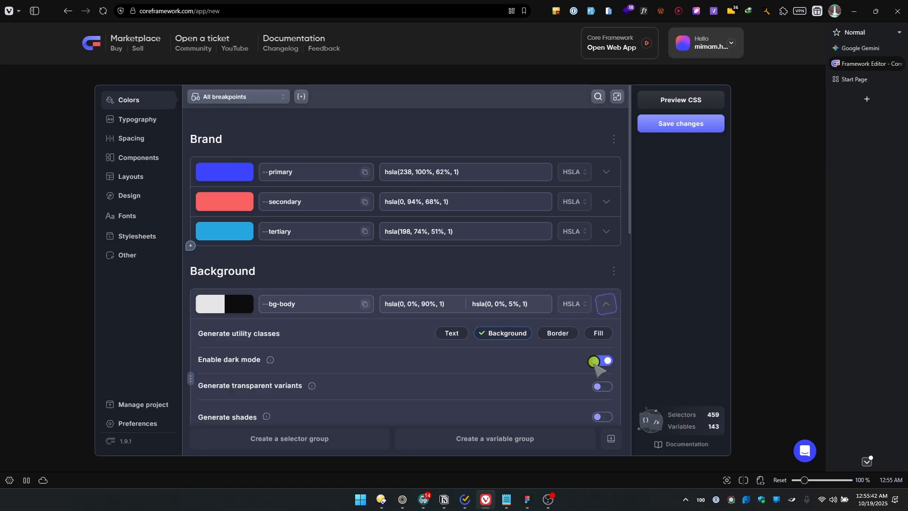
pyautogui.click(601, 360)
pyautogui.click(604, 303)
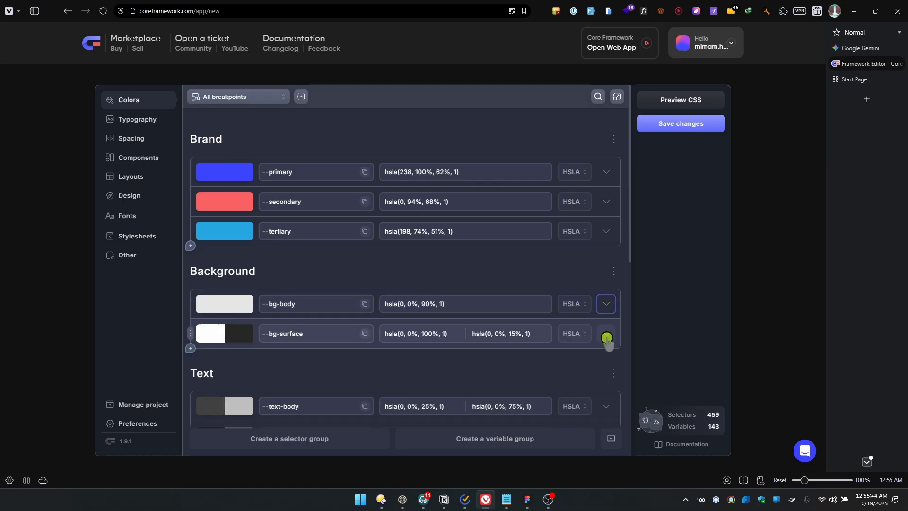
pyautogui.click(605, 333)
pyautogui.click(602, 389)
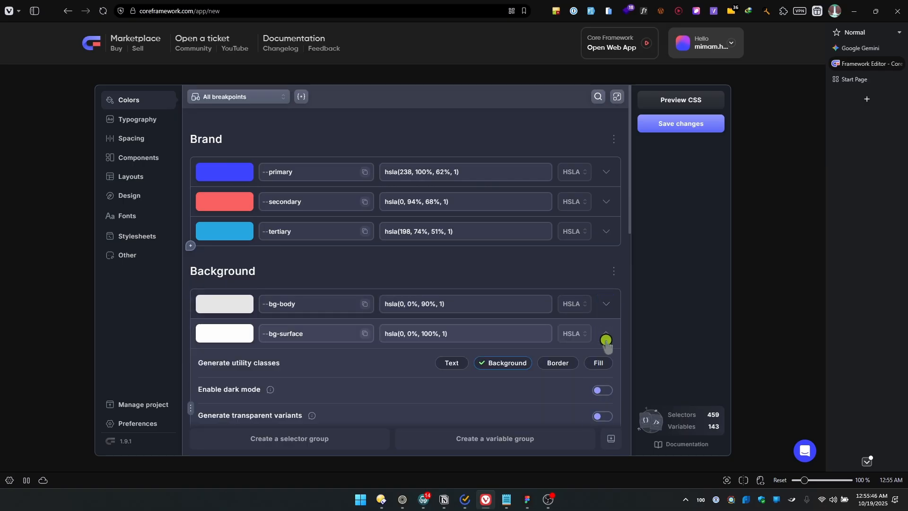
# Look over the remaining color groups and save the project changes
pyautogui.scroll(-10, 522, 330)
pyautogui.scroll(4, 477, 331)
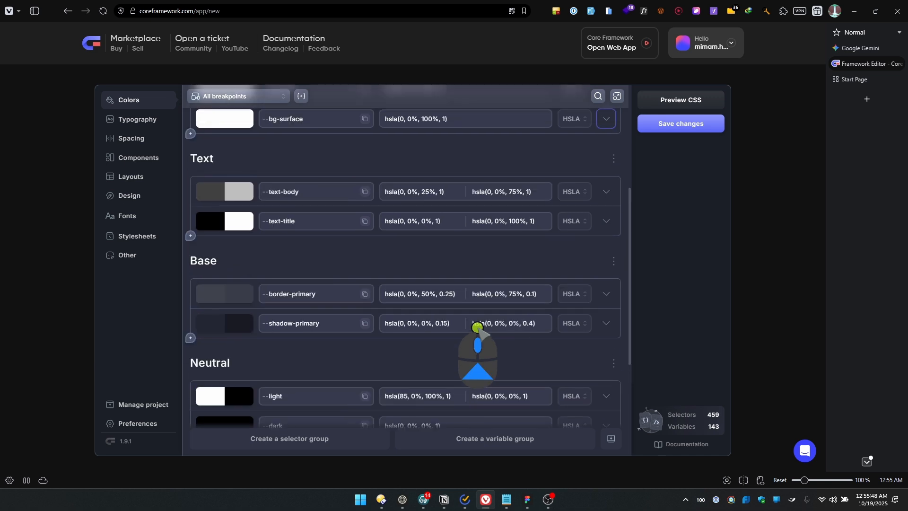
pyautogui.click(681, 123)
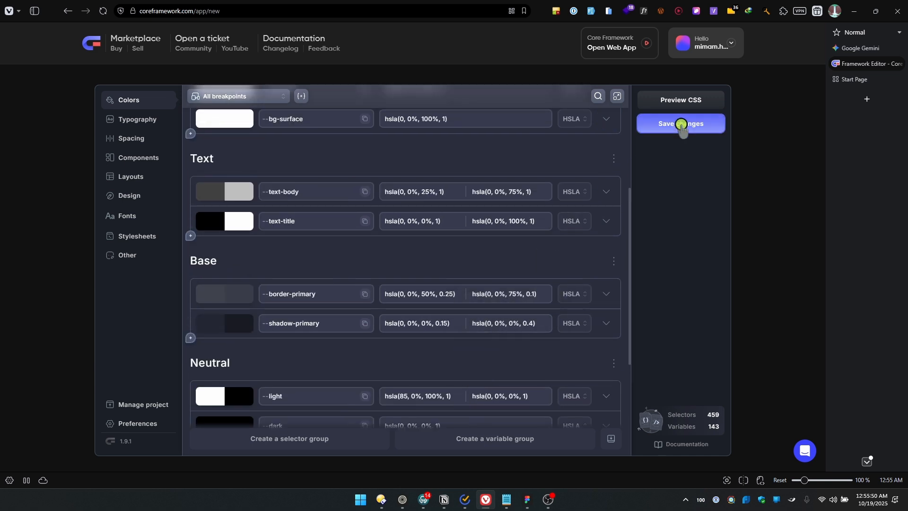
pyautogui.scroll(5, 486, 235)
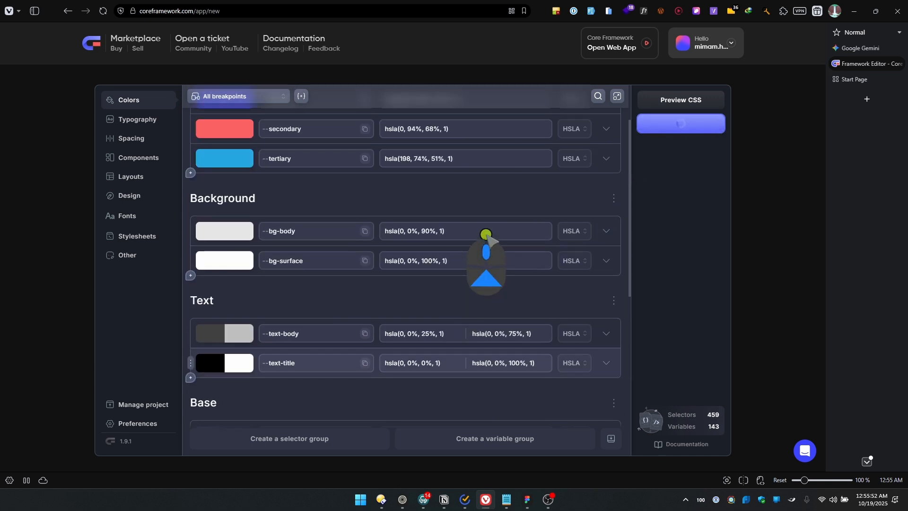
# Review the Typography, Spacing and Components settings
pyautogui.click(120, 119)
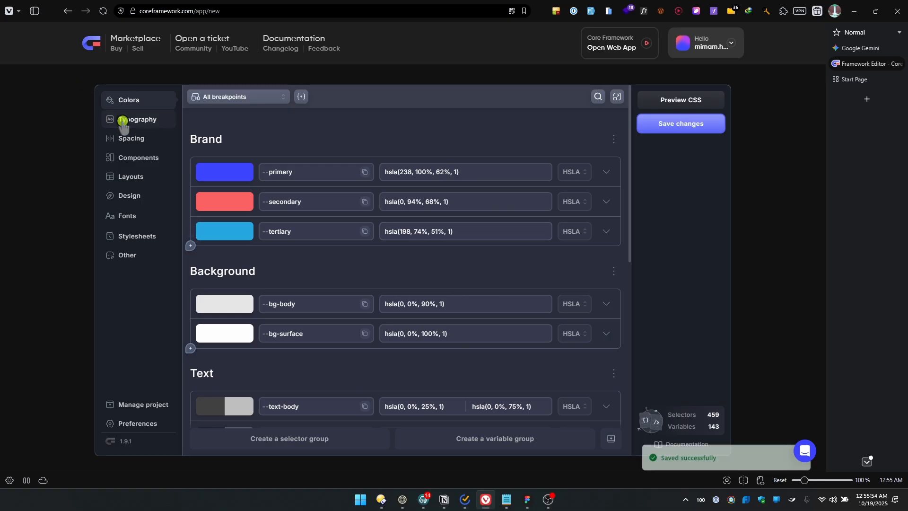
pyautogui.scroll(-10, 378, 212)
pyautogui.scroll(-4, 389, 204)
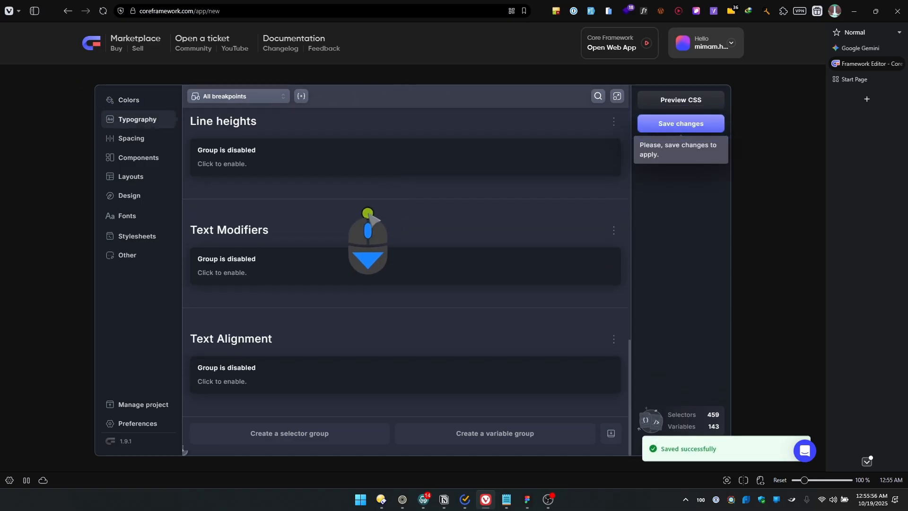
pyautogui.click(140, 139)
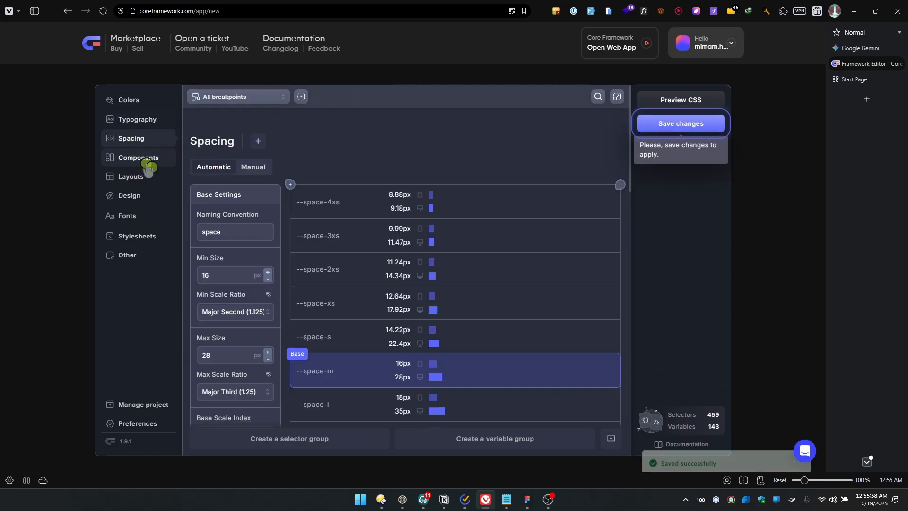
pyautogui.scroll(-10, 371, 263)
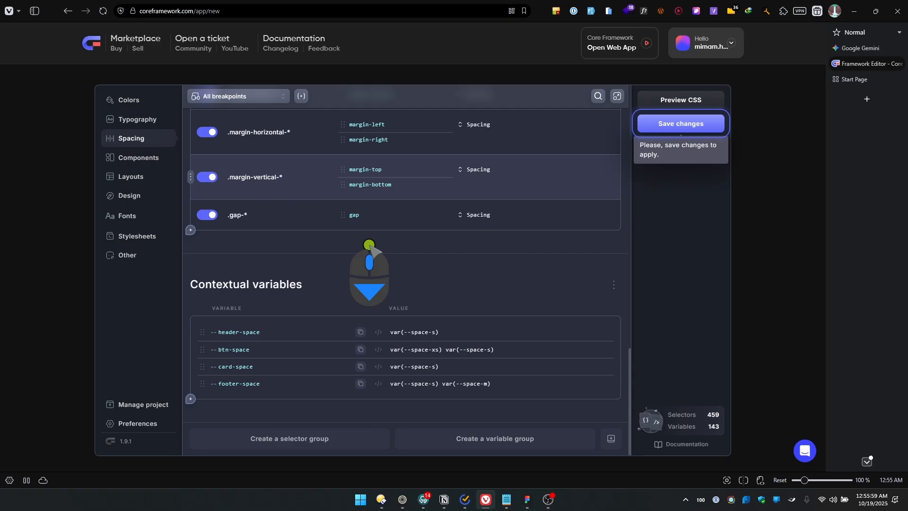
pyautogui.click(150, 157)
# Switch the primary brand color to HEX format in the Colors settings and set its value to #BAF400
pyautogui.click(150, 100)
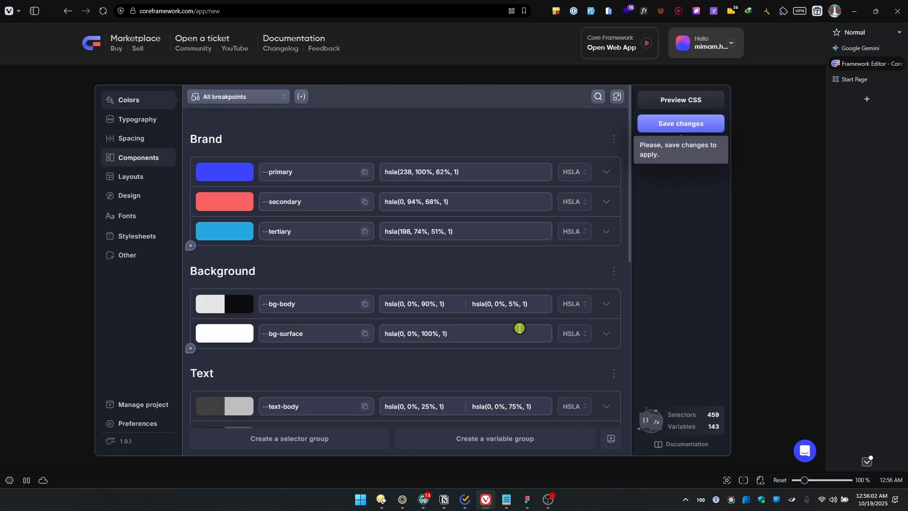
pyautogui.click(579, 173)
pyautogui.scroll(3, 583, 223)
pyautogui.click(572, 199)
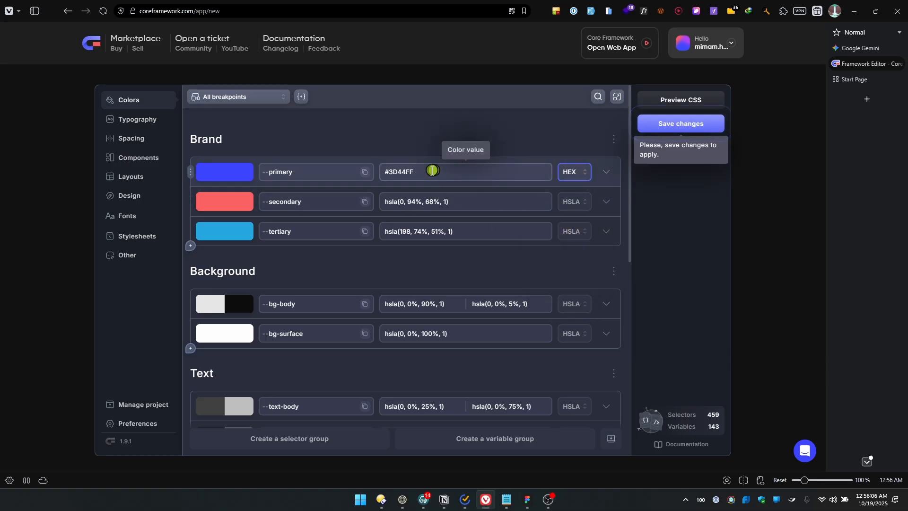
pyautogui.click(428, 171)
pyautogui.hotkey('ctrl', 'a')
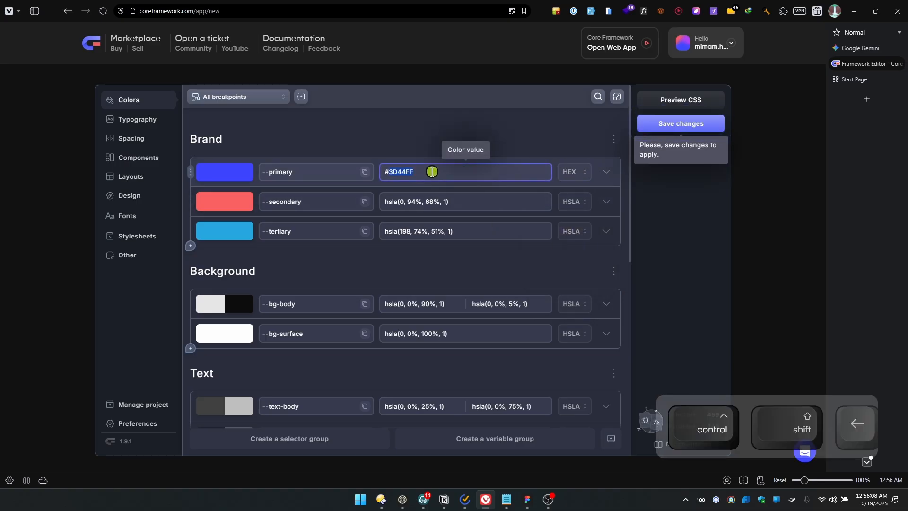
pyautogui.write('#baf400')
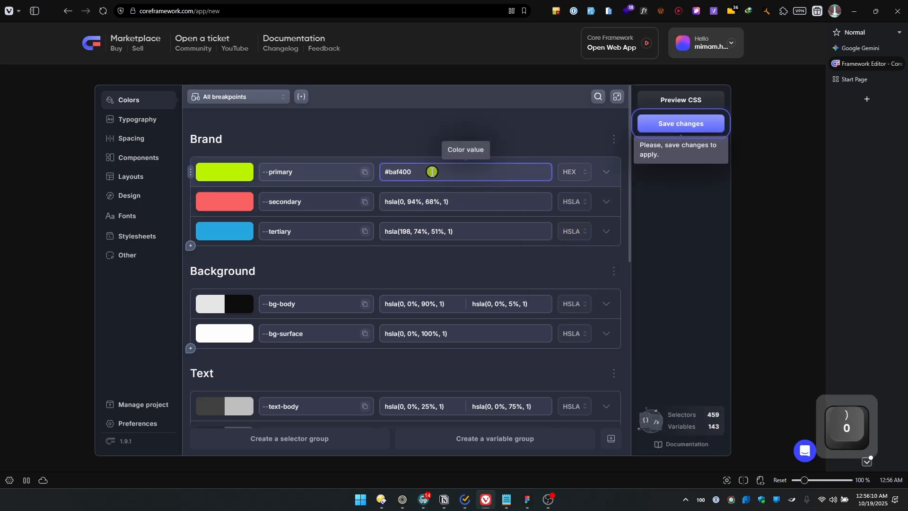
# Convert the primary brand color's format to HSLA
pyautogui.click(572, 171)
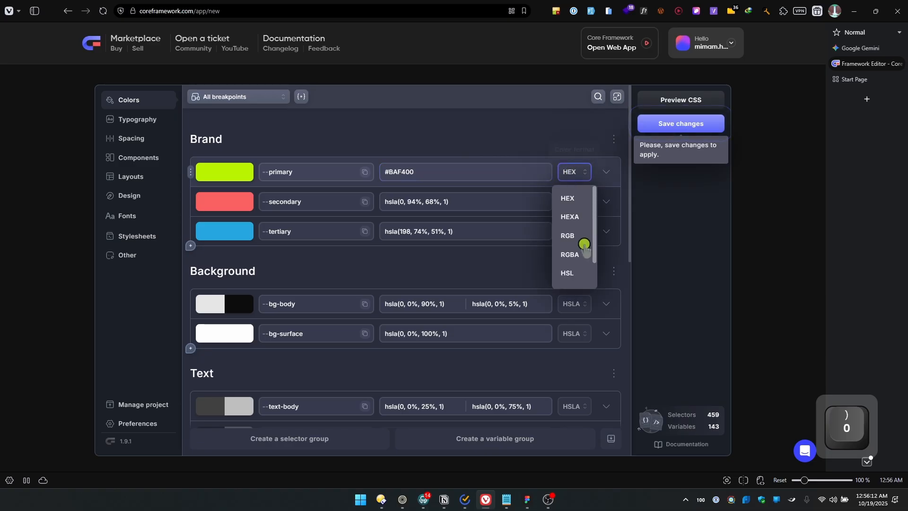
pyautogui.scroll(-2, 575, 242)
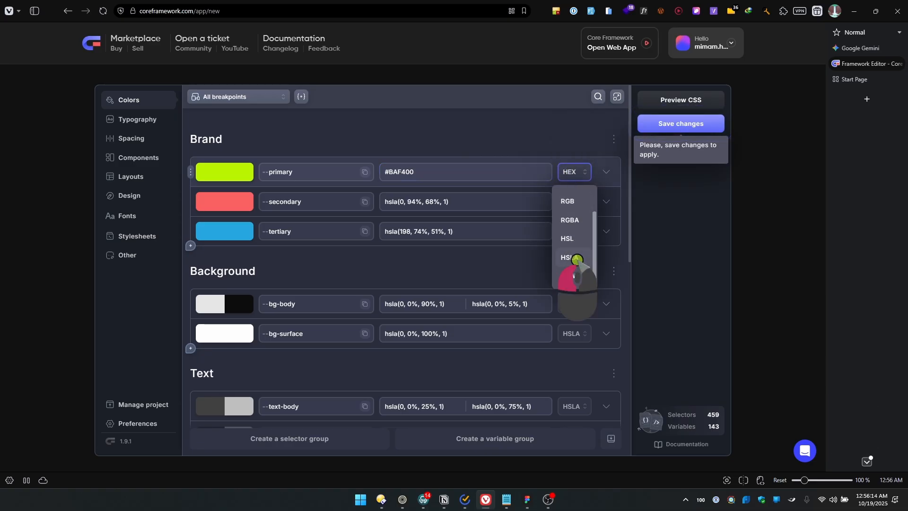
pyautogui.click(574, 257)
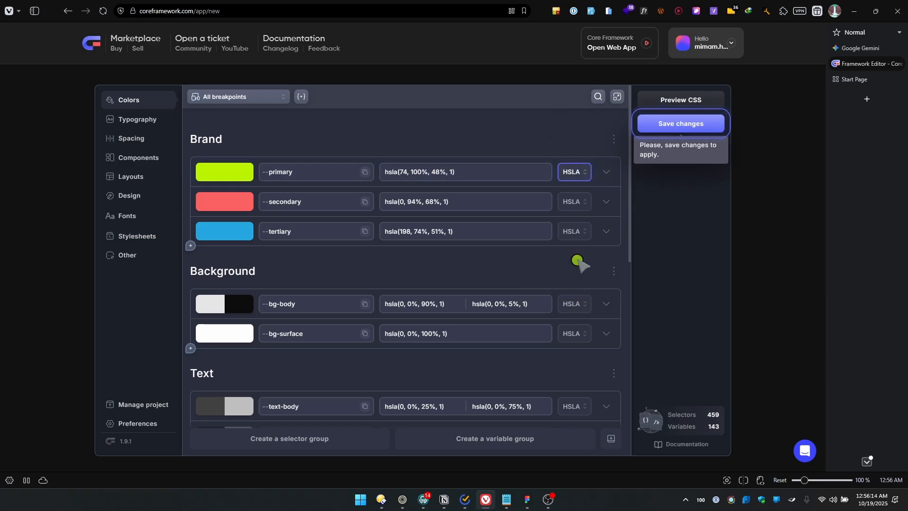
# Disable dark mode for the bg-body color again and collapse its options
pyautogui.click(605, 305)
pyautogui.click(603, 361)
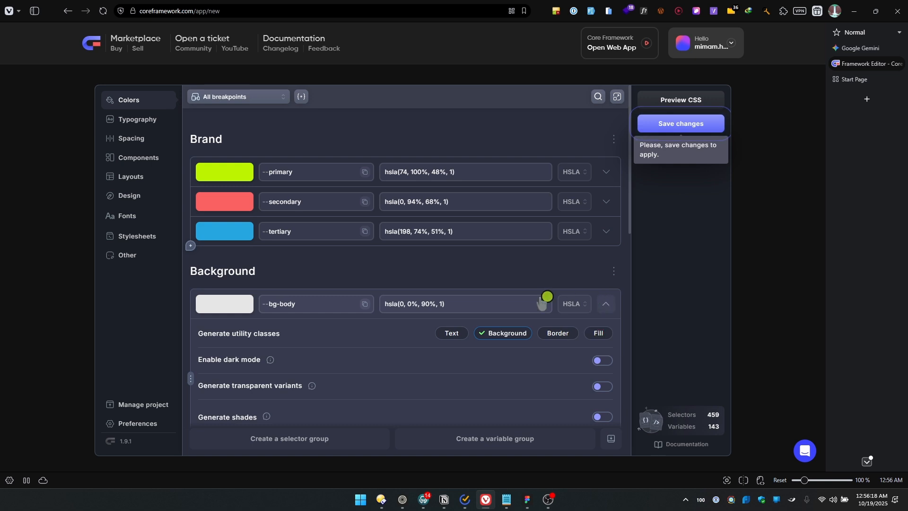
pyautogui.click(605, 304)
# Disable dark mode for the text-body and text-title colors in the Text group
pyautogui.scroll(-3, 615, 265)
pyautogui.click(607, 264)
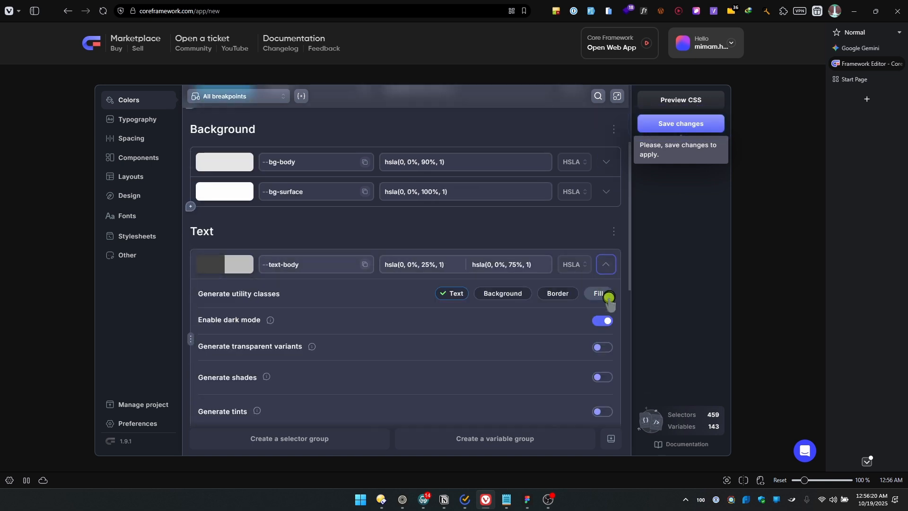
pyautogui.click(602, 320)
pyautogui.click(610, 267)
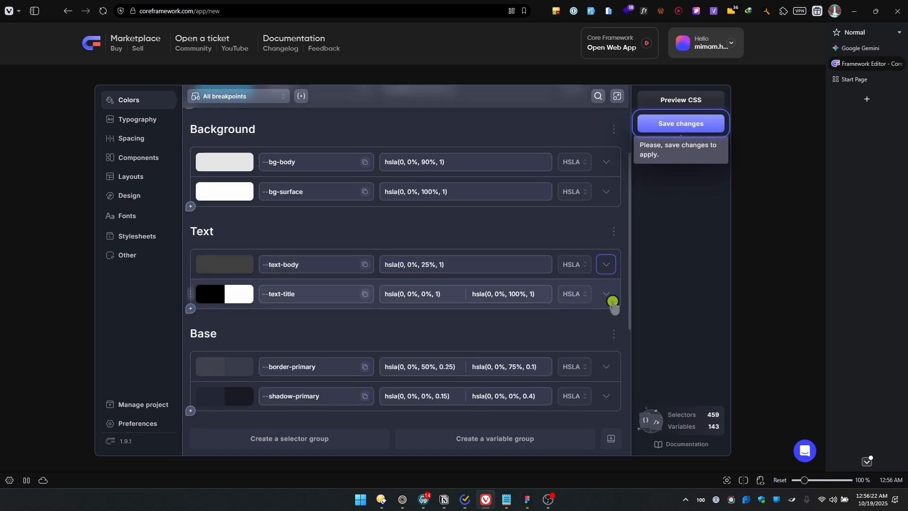
pyautogui.click(606, 294)
pyautogui.click(601, 350)
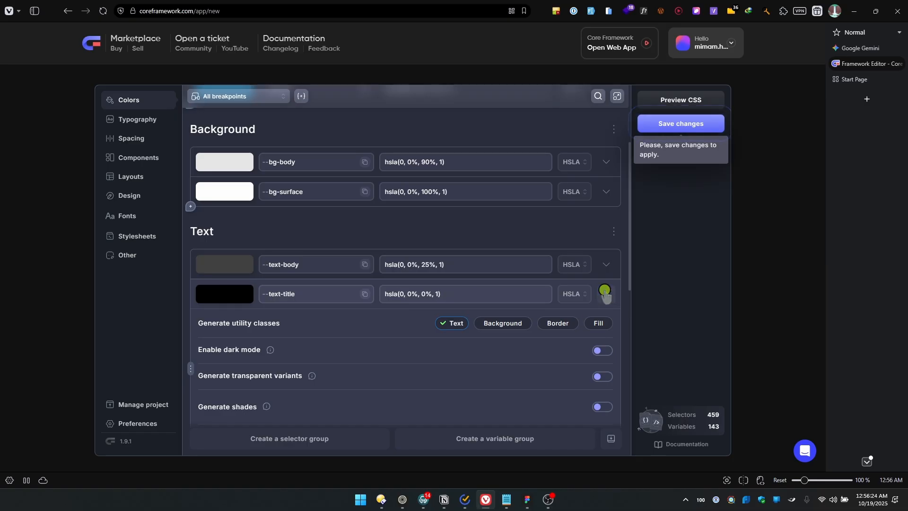
pyautogui.click(606, 293)
# Disable dark mode for the border-primary and shadow-primary colors in the Base group
pyautogui.scroll(-3, 594, 275)
pyautogui.click(605, 226)
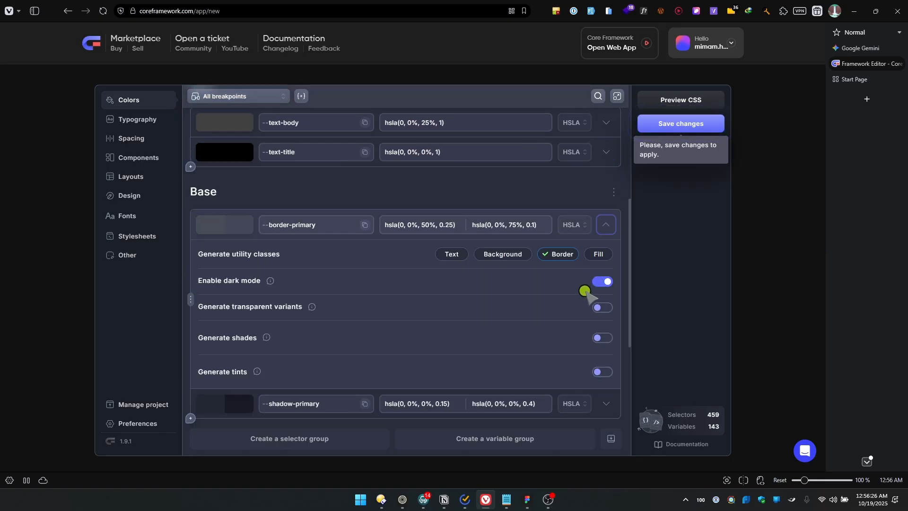
pyautogui.click(602, 282)
pyautogui.click(605, 225)
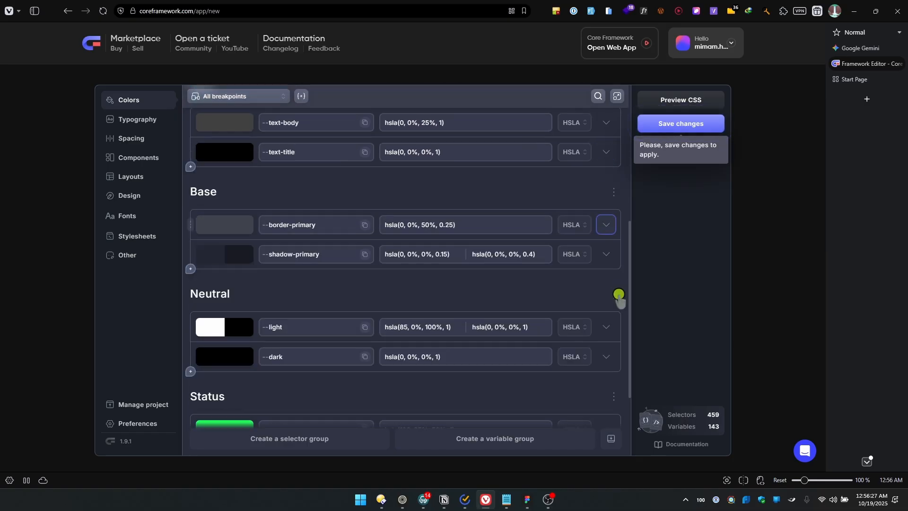
pyautogui.click(609, 256)
pyautogui.click(602, 311)
pyautogui.click(607, 254)
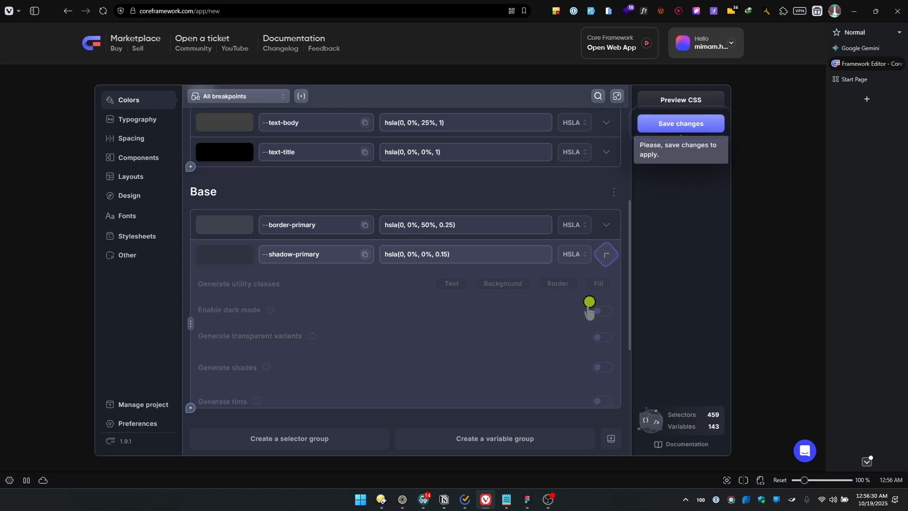
# Disable dark mode for the light color in the Neutral group and collapse its options
pyautogui.scroll(-2, 591, 313)
pyautogui.click(605, 233)
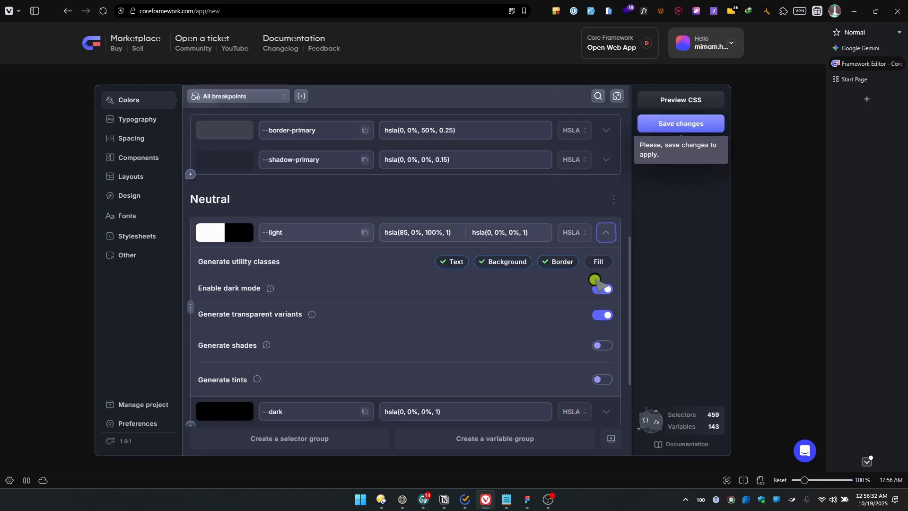
pyautogui.click(605, 292)
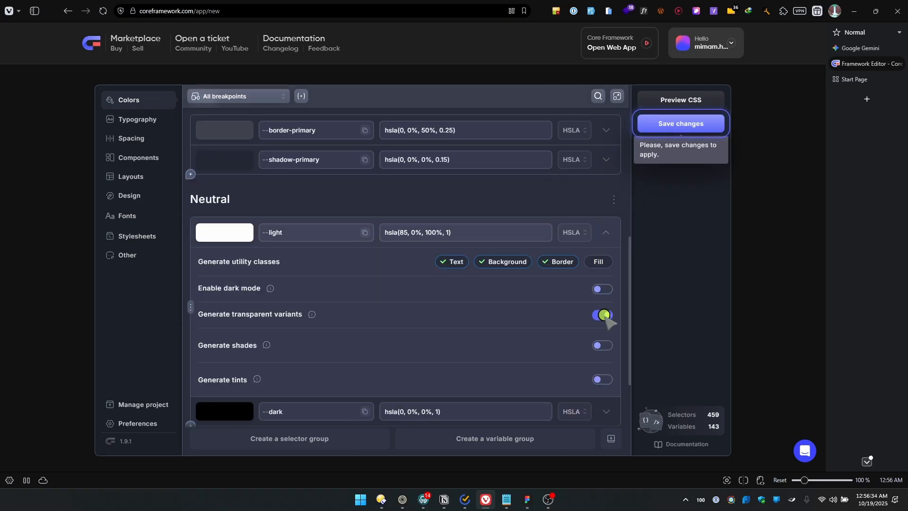
pyautogui.click(612, 224)
# Save the color changes to the project and preview the generated CSS
pyautogui.scroll(-1, 594, 283)
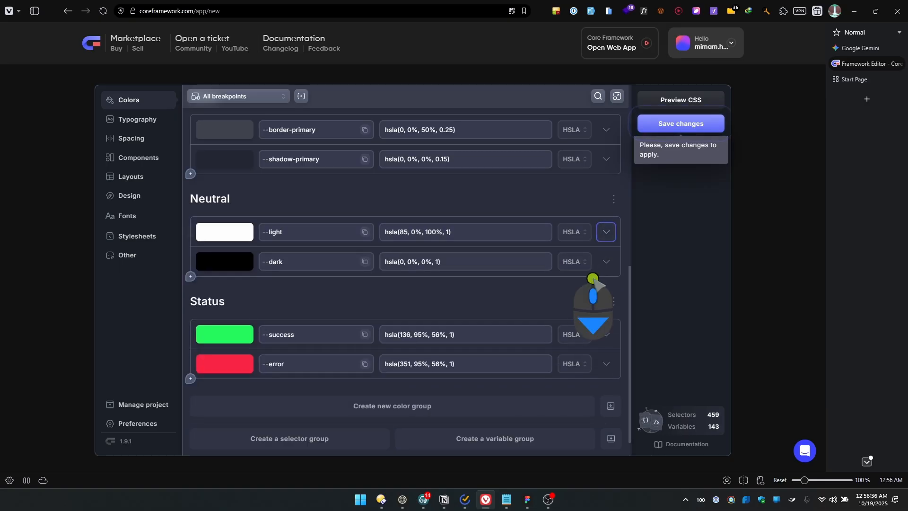
pyautogui.scroll(8, 598, 281)
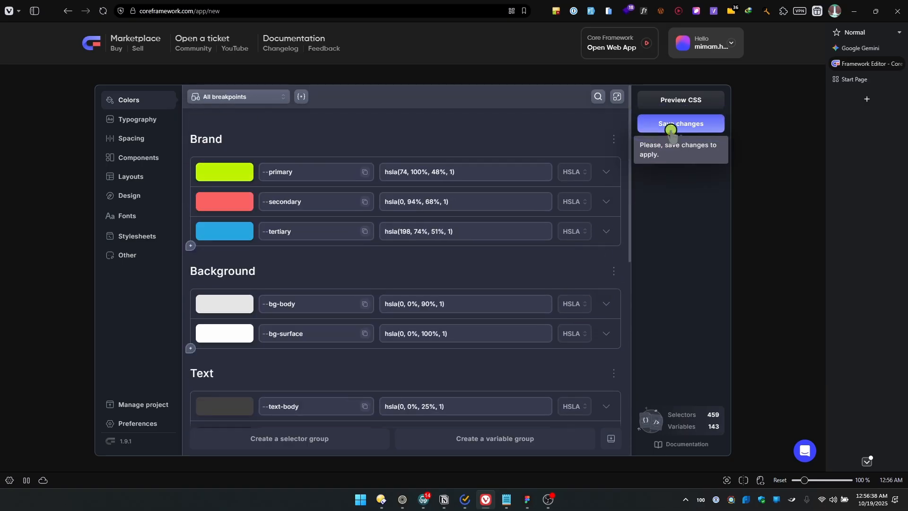
pyautogui.click(670, 124)
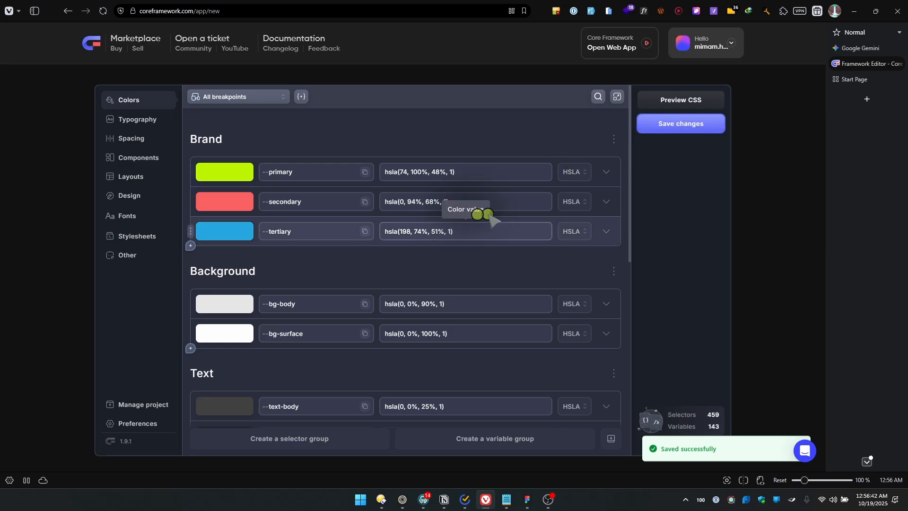
pyautogui.click(687, 99)
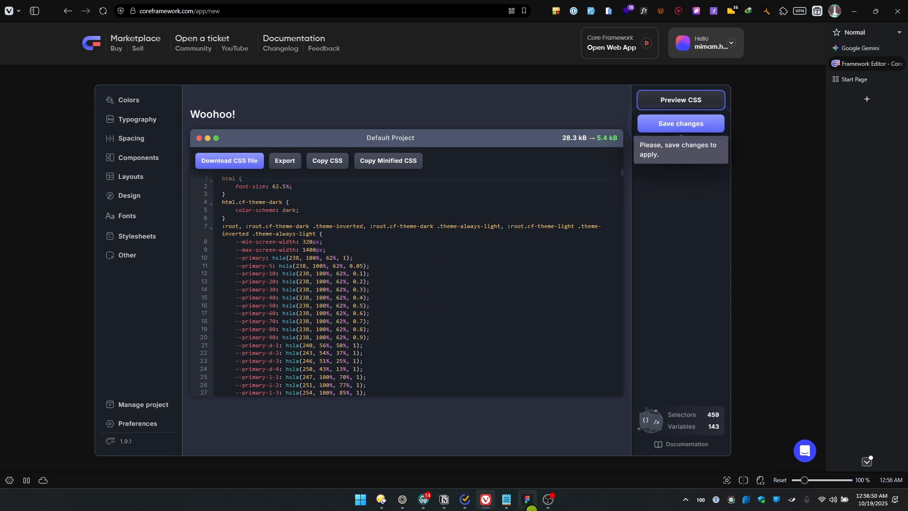
# Switch to Figma, search the plugins and widgets for "token" and run Tokens Studio for Figma
pyautogui.click(527, 499)
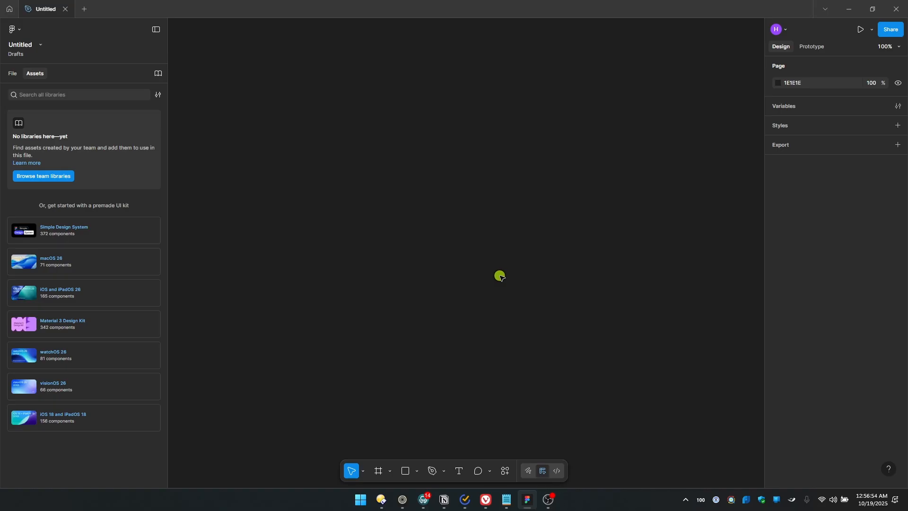
pyautogui.hotkey('alt', 'Tab')
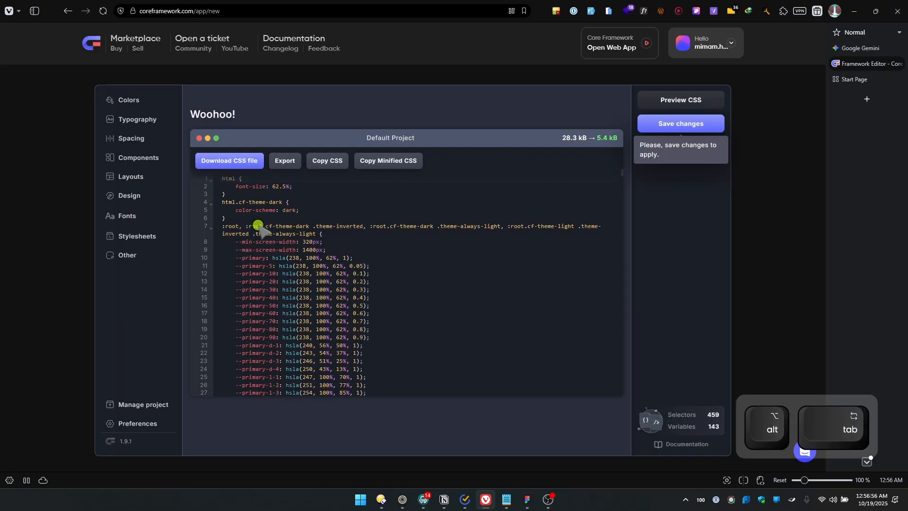
pyautogui.hotkey('alt', 'Tab')
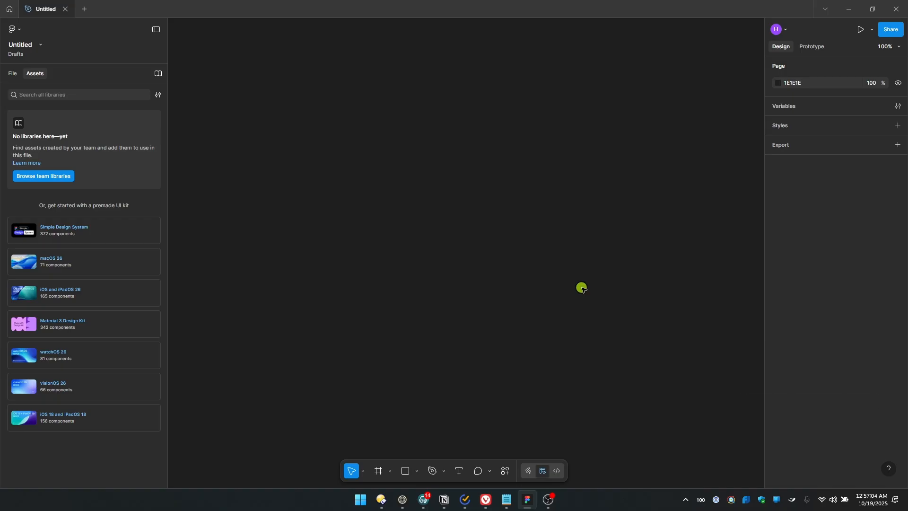
pyautogui.click(505, 470)
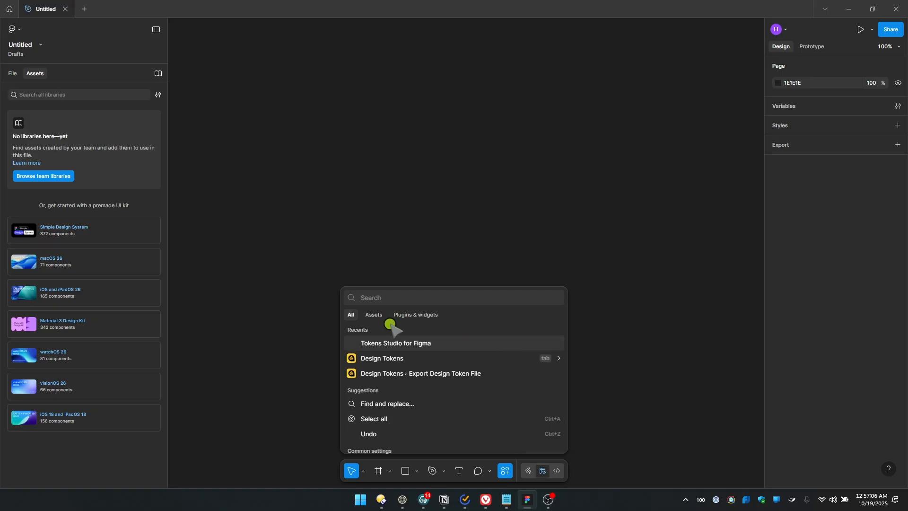
pyautogui.click(410, 315)
pyautogui.write('to')
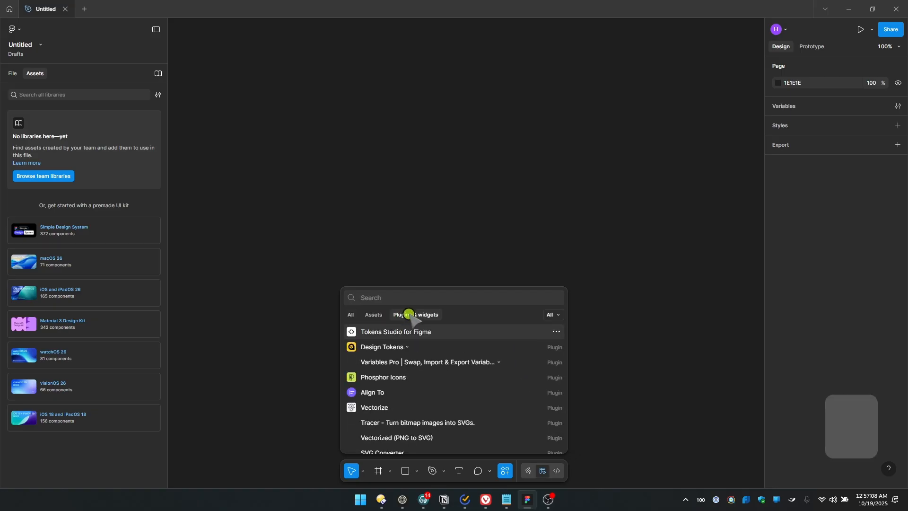
pyautogui.write('ken')
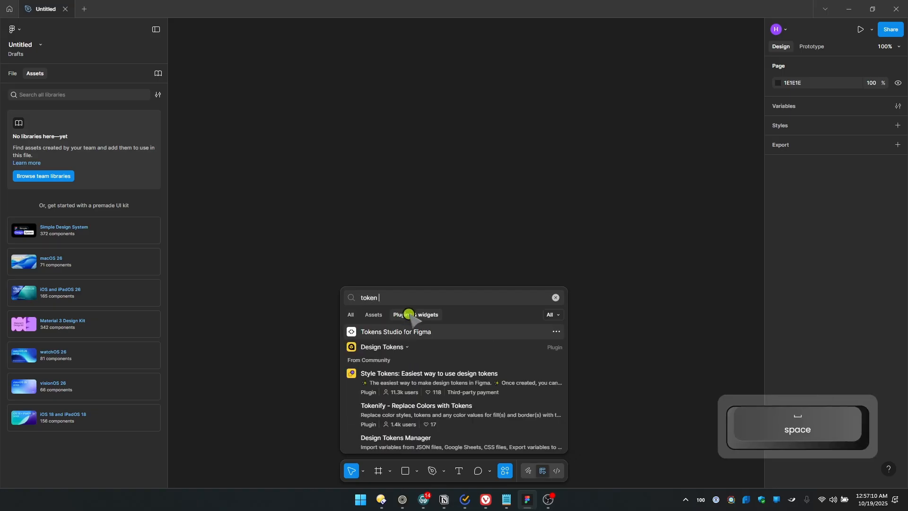
pyautogui.click(424, 334)
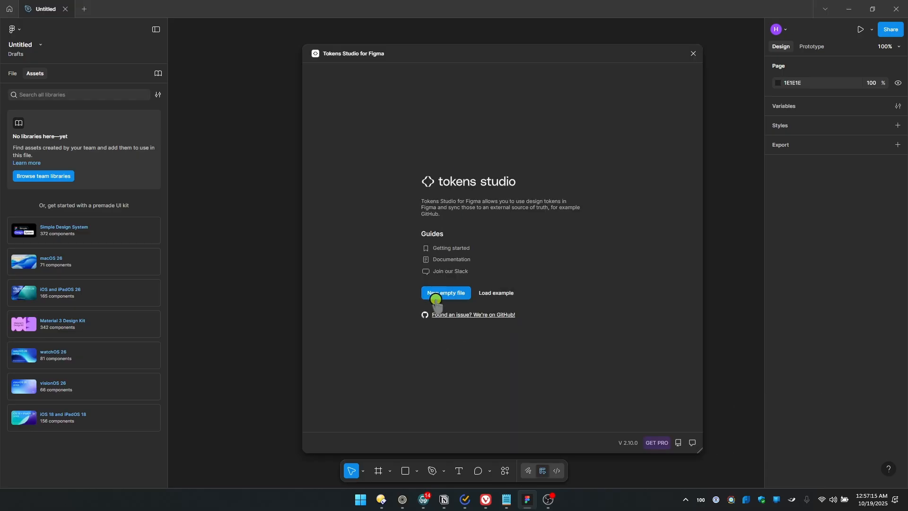
pyautogui.click(436, 299)
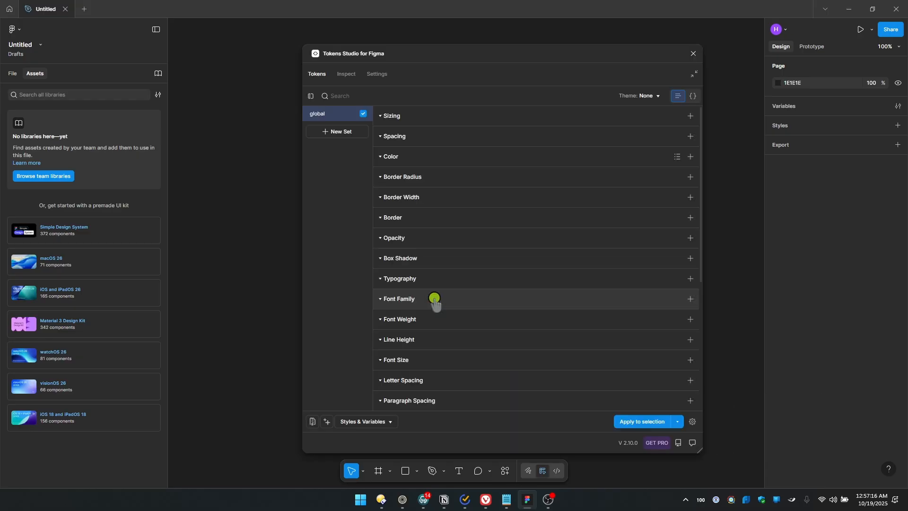
pyautogui.click(693, 100)
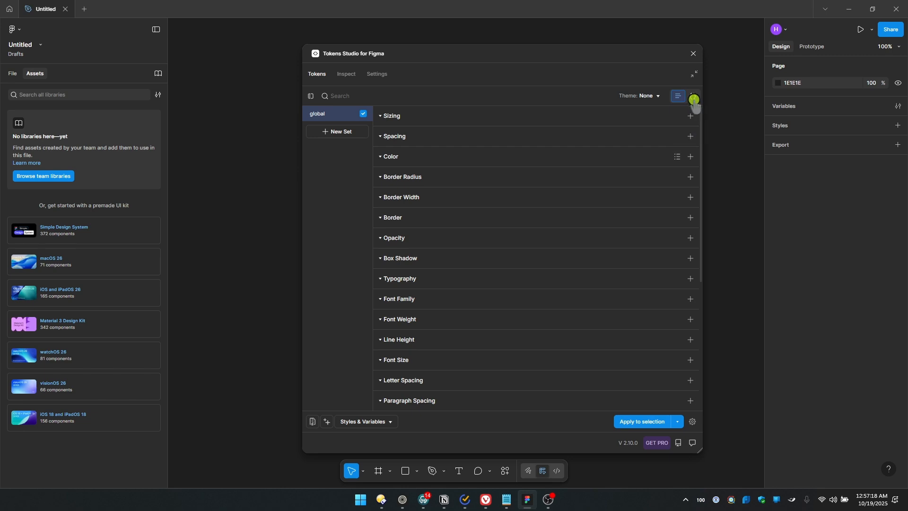
pyautogui.click(682, 96)
pyautogui.hotkey('alt', 'Tab')
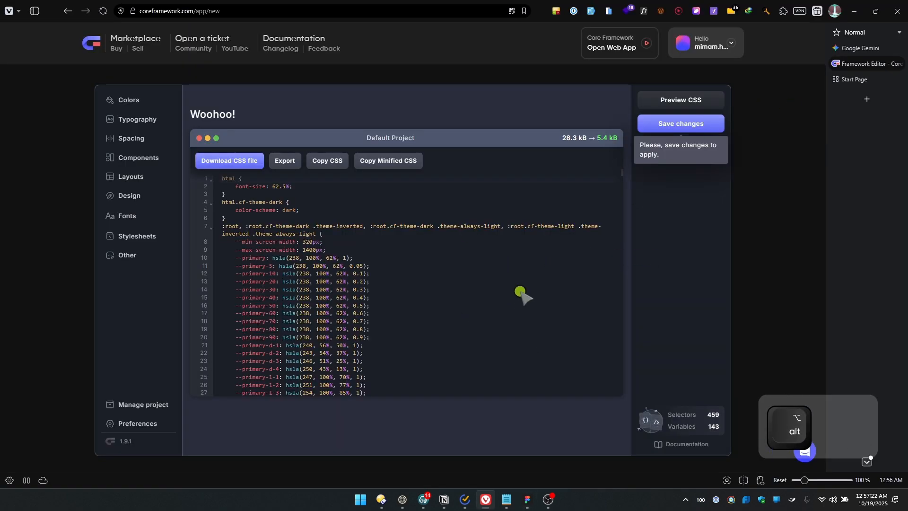
pyautogui.hotkey('alt', 'Tab')
pyautogui.hotkey('alt', 'Tab')
pyautogui.hotkey('alt', 'Tab')
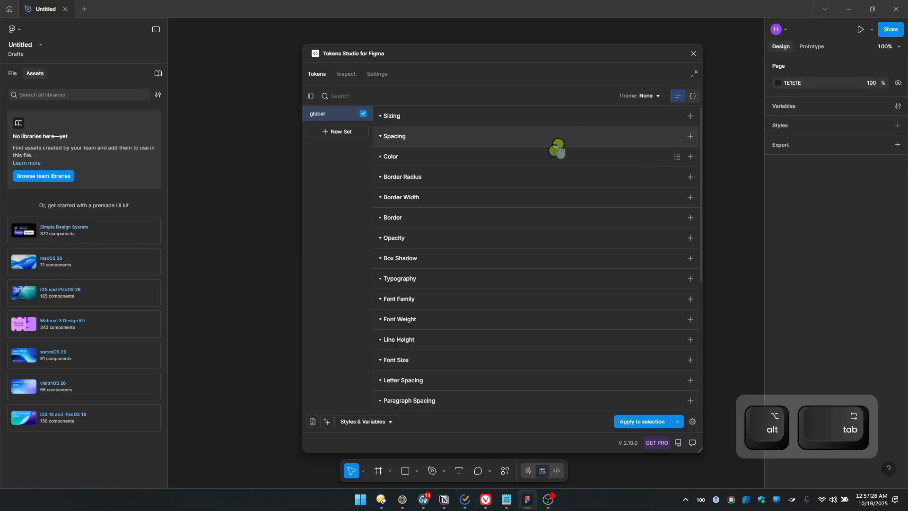
# Open the file's variables and create a color variable named afdafa
pyautogui.click(899, 105)
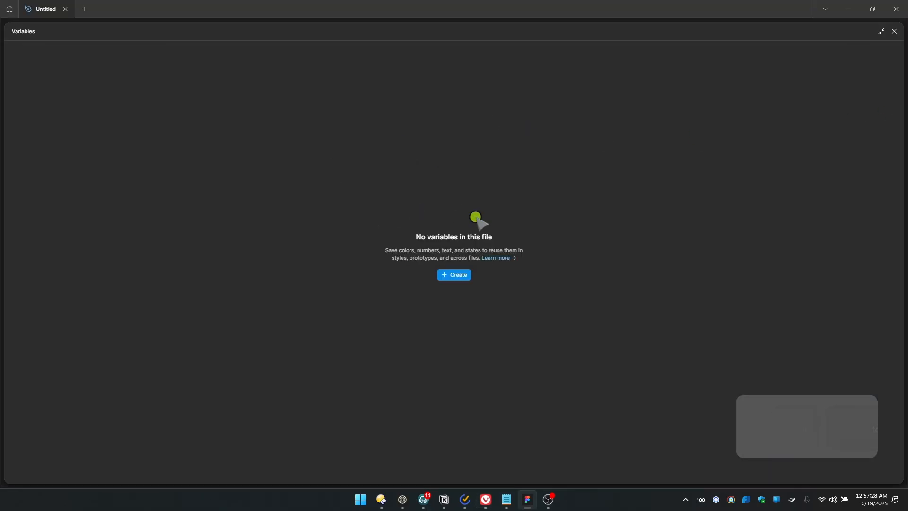
pyautogui.click(456, 274)
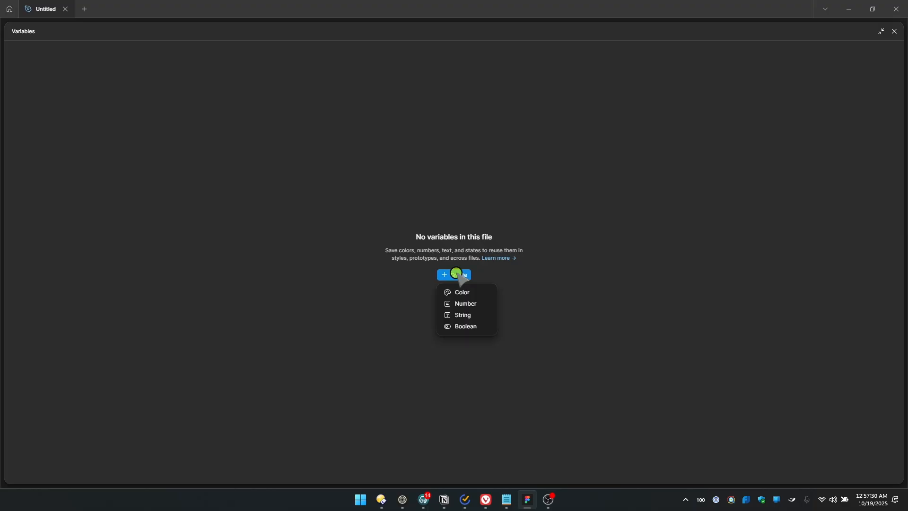
pyautogui.click(461, 293)
pyautogui.click(453, 277)
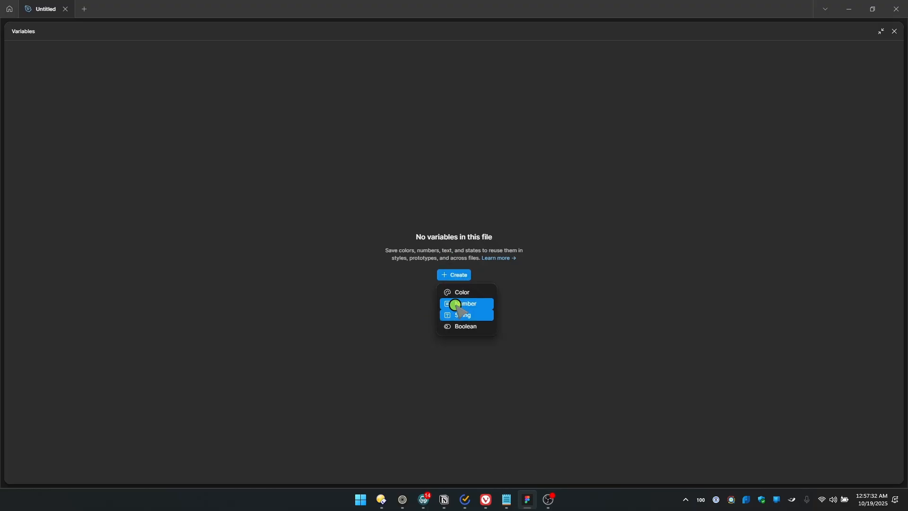
pyautogui.click(460, 296)
pyautogui.write('afdafa')
pyautogui.press('Return')
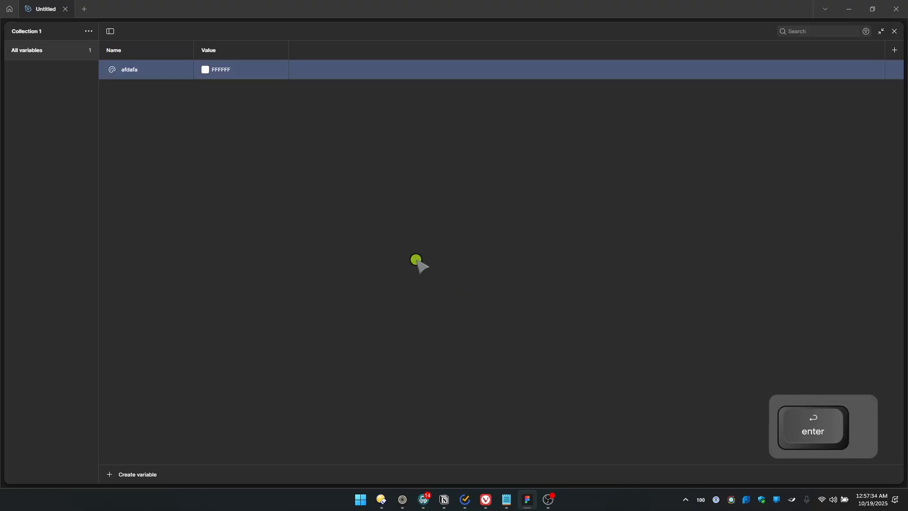
# Set the afdafa color variable's value to BAF400
pyautogui.click(221, 71)
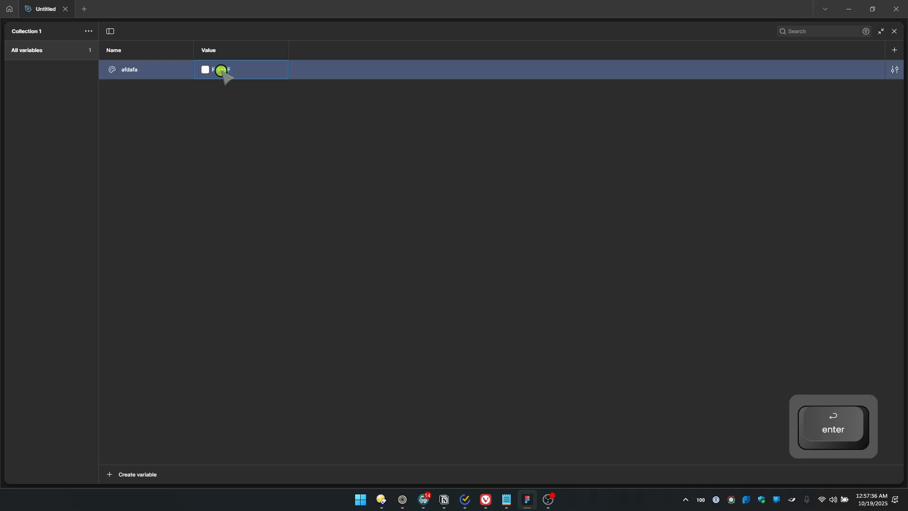
pyautogui.write('bla400')
pyautogui.press('Return')
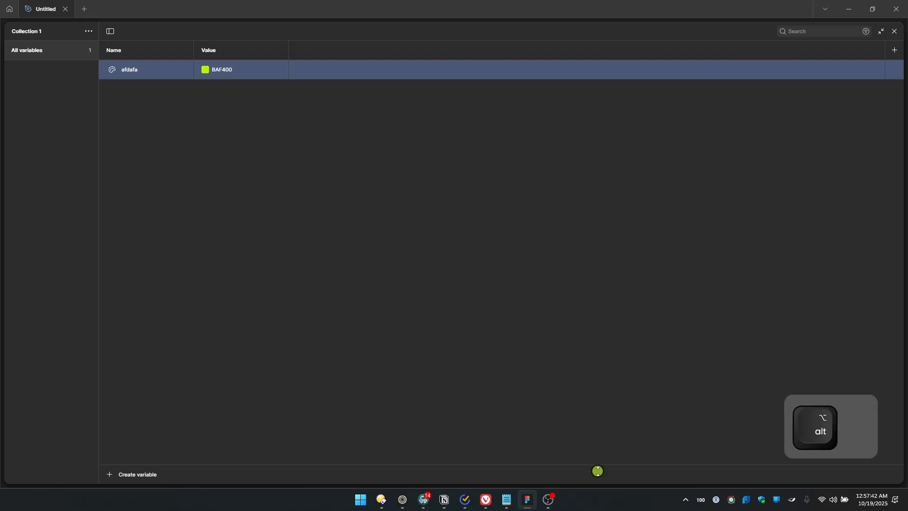
# Switch to the Core Framework editor in the browser and review the primary and secondary color variables in the CSS preview
pyautogui.hotkey('alt', 'Tab')
pyautogui.click(859, 62)
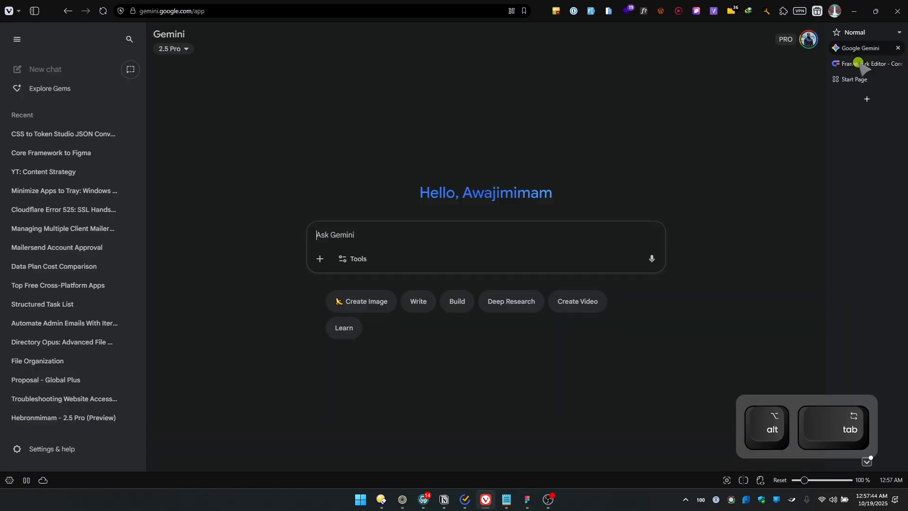
pyautogui.click(863, 65)
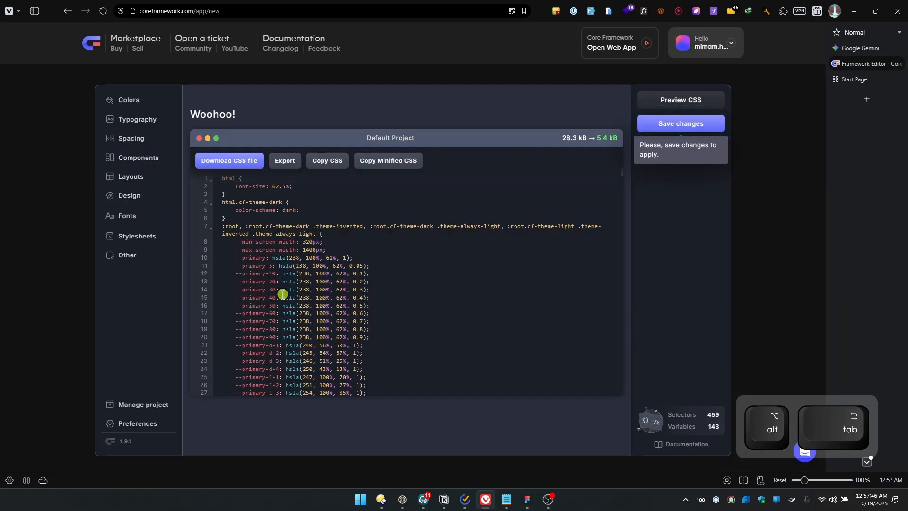
pyautogui.scroll(-3, 274, 331)
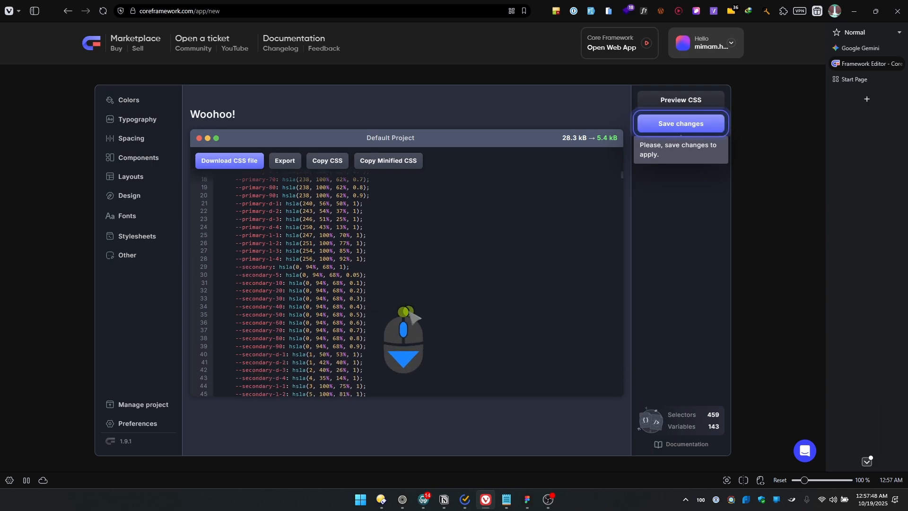
# Close the variables view in Figma, and save the pending project changes in Core Framework
pyautogui.hotkey('alt', 'Tab')
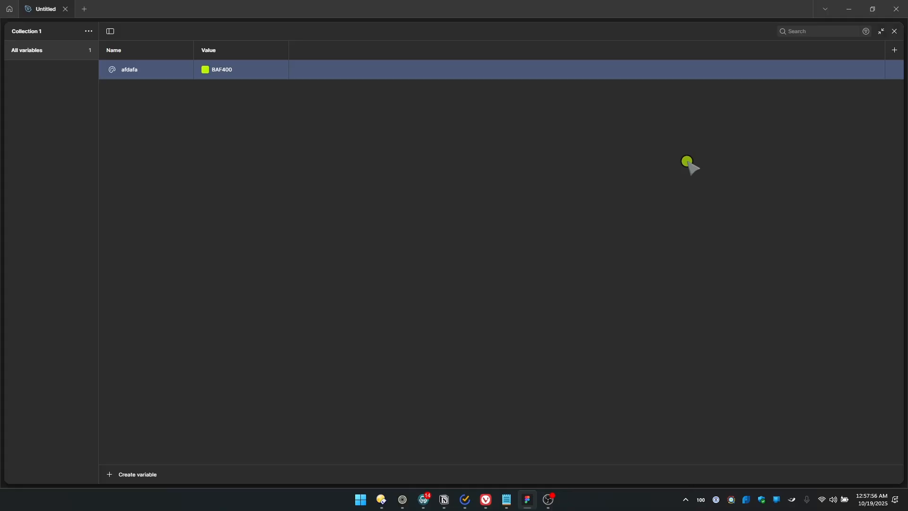
pyautogui.click(891, 32)
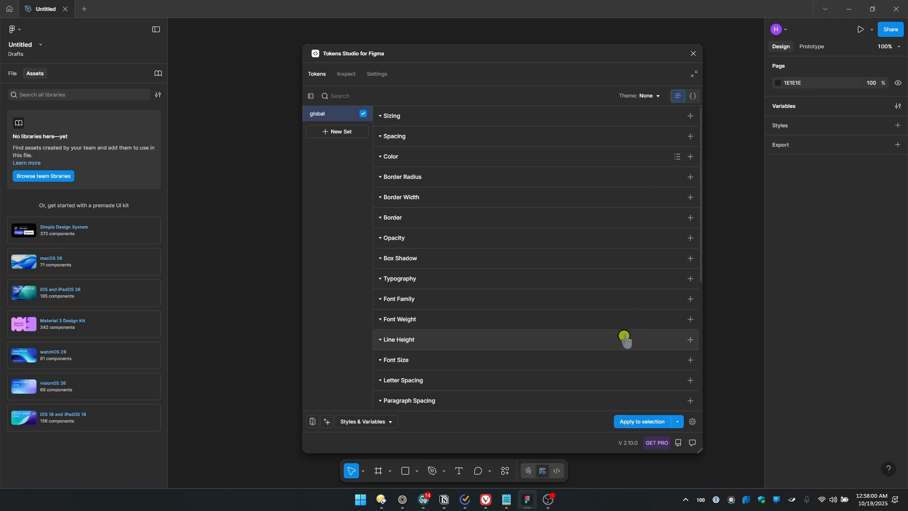
pyautogui.hotkey('alt', 'Tab')
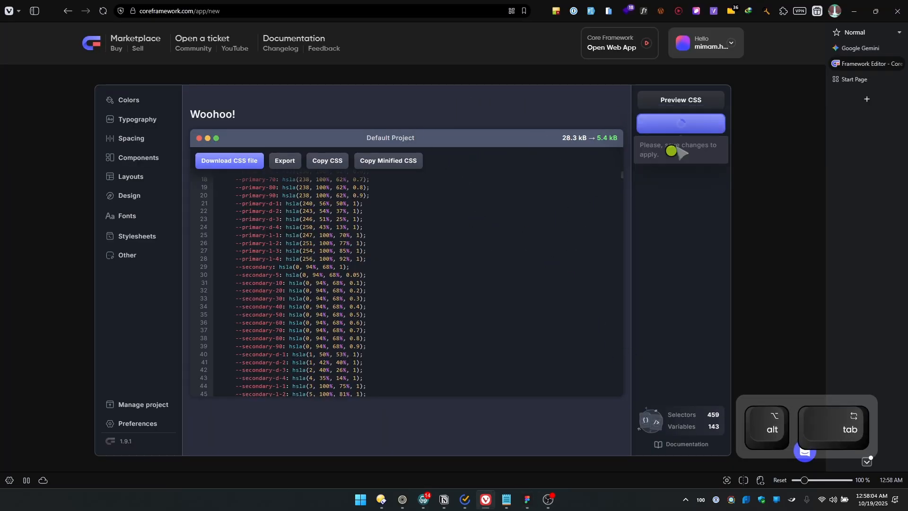
pyautogui.click(657, 124)
# Switch to Google Gemini and collapse its chat history sidebar
pyautogui.click(859, 48)
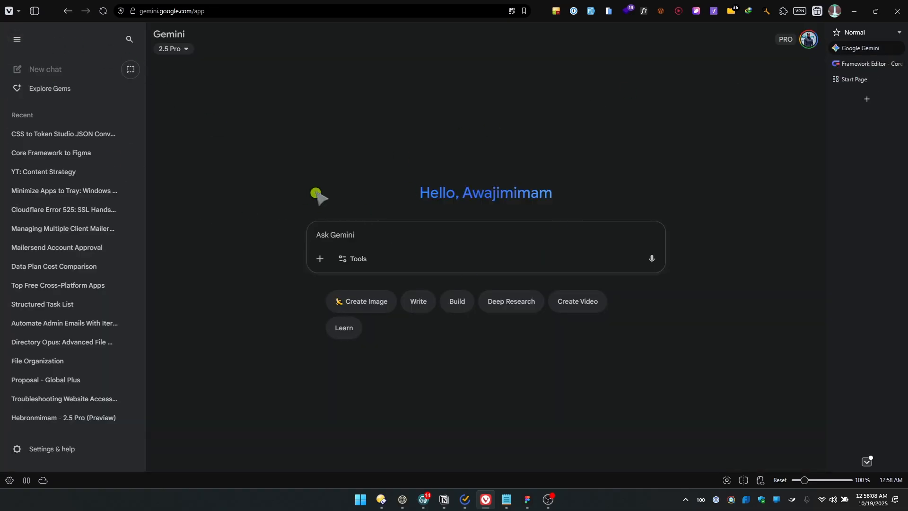
pyautogui.click(15, 42)
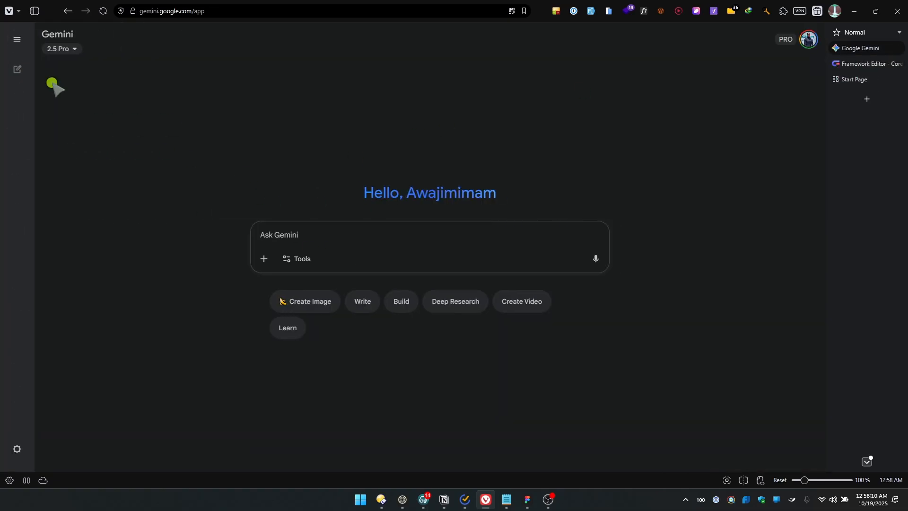
pyautogui.click(859, 63)
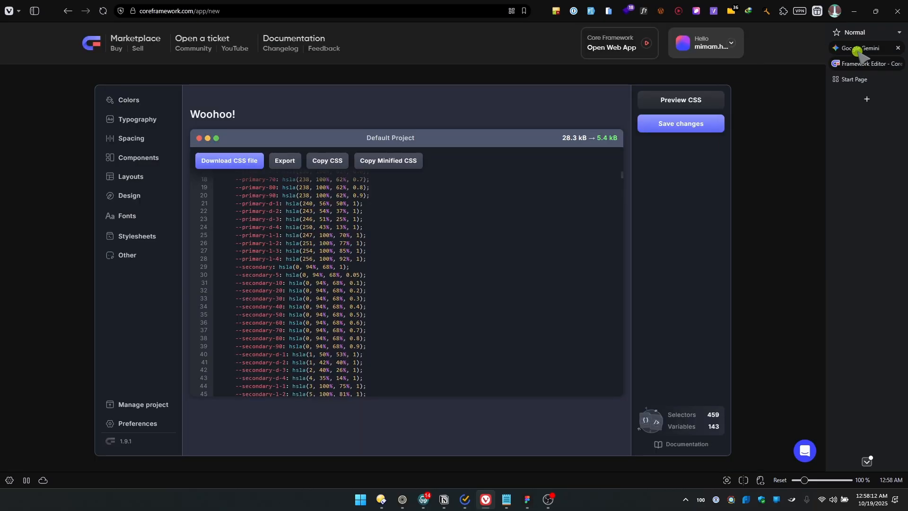
pyautogui.click(857, 49)
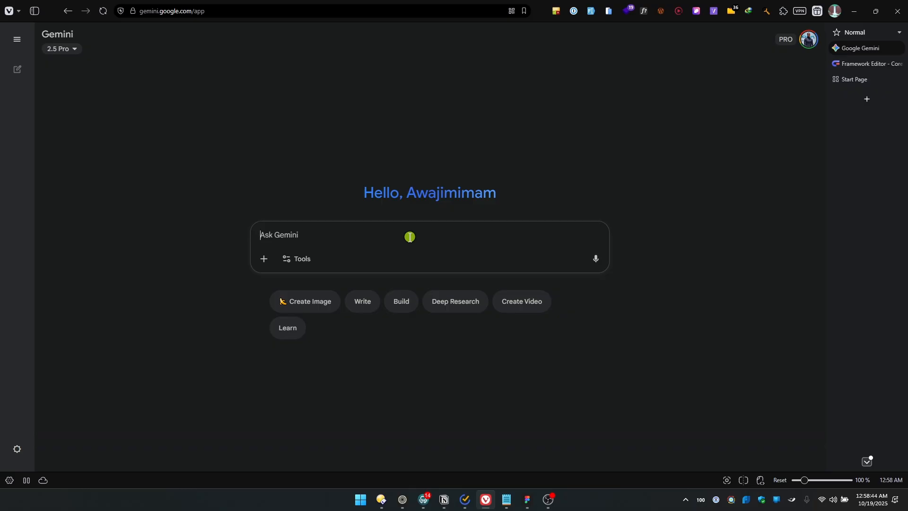
# Paste the sample tokens JSON starting with "Color" and "Background" from the clipboard history into the Gemini prompt, followed by blank lines
pyautogui.hotkey('alt', '`')
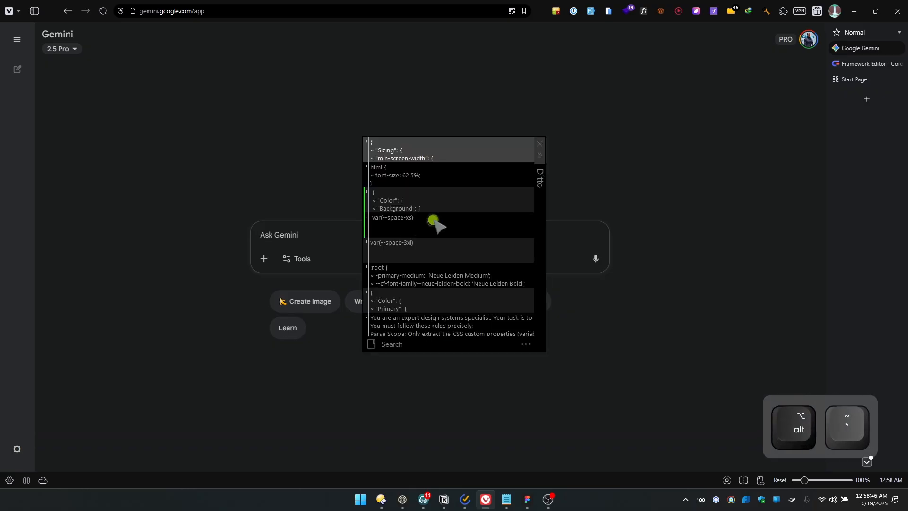
pyautogui.press('Down')
pyautogui.press('Down')
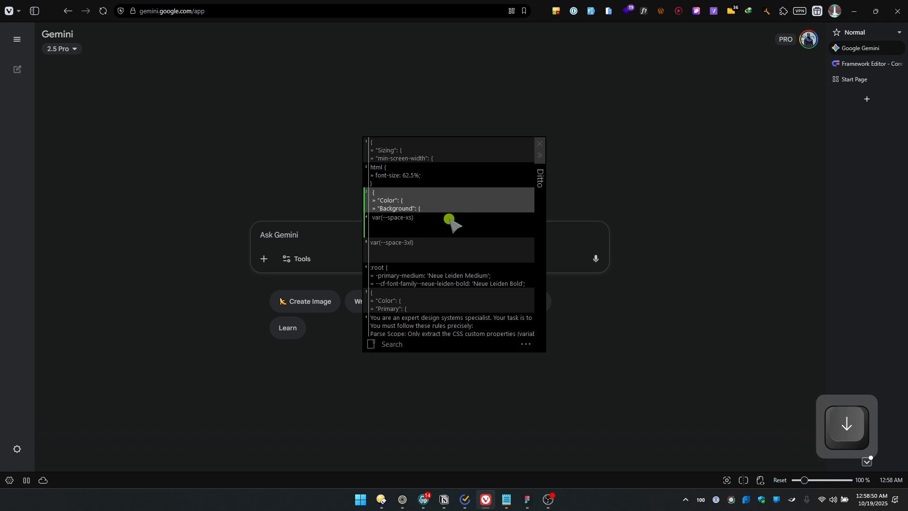
pyautogui.press('Return')
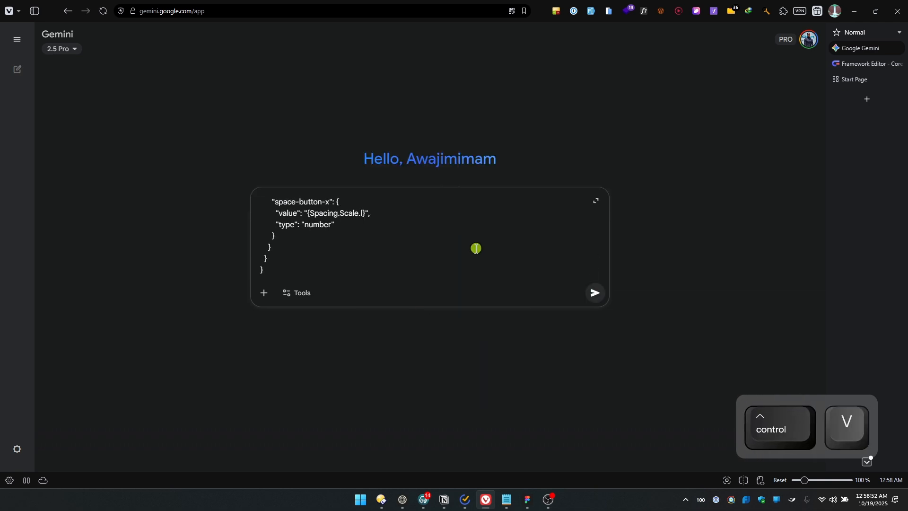
pyautogui.hotkey('shift', 'Return')
pyautogui.hotkey('shift', 'Return')
pyautogui.hotkey('shift', 'Return')
pyautogui.hotkey('shift', 'Return')
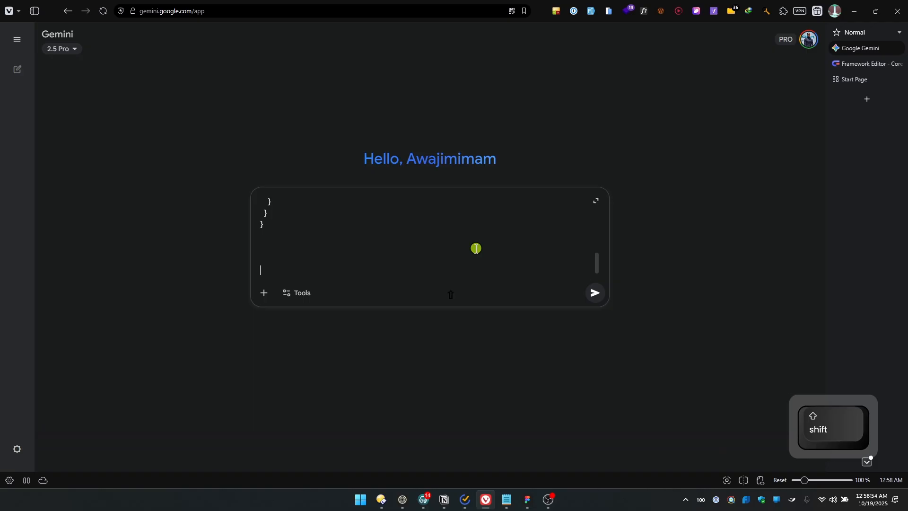
# Add below the JSON: "That's a sample from token studio inside of figma, with that I'm able to create variables figma understands."
pyautogui.write("That's the")
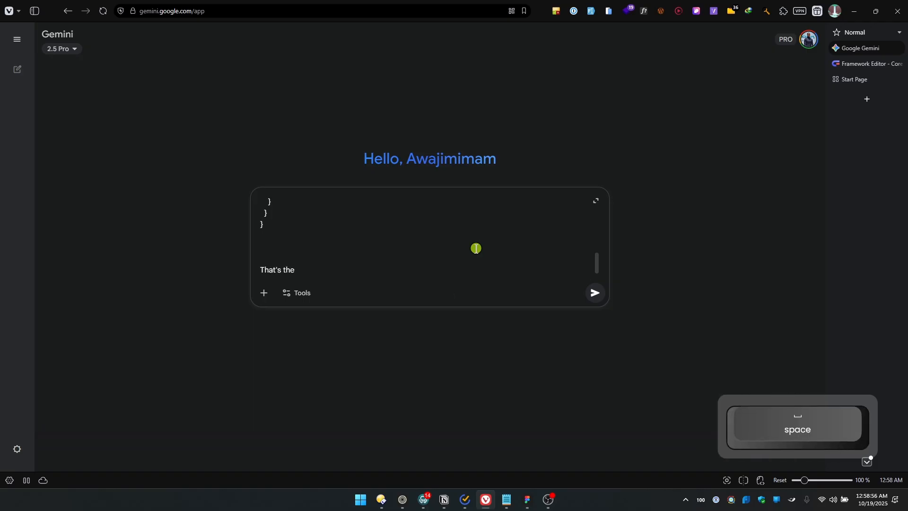
pyautogui.hotkey('ctrl', 'shift', 'Left')
pyautogui.write('a sample from token')
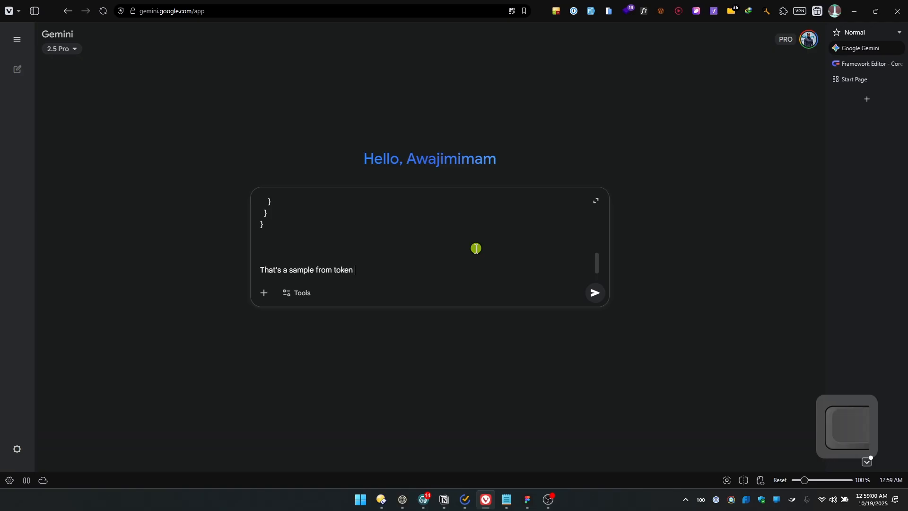
pyautogui.write('ins')
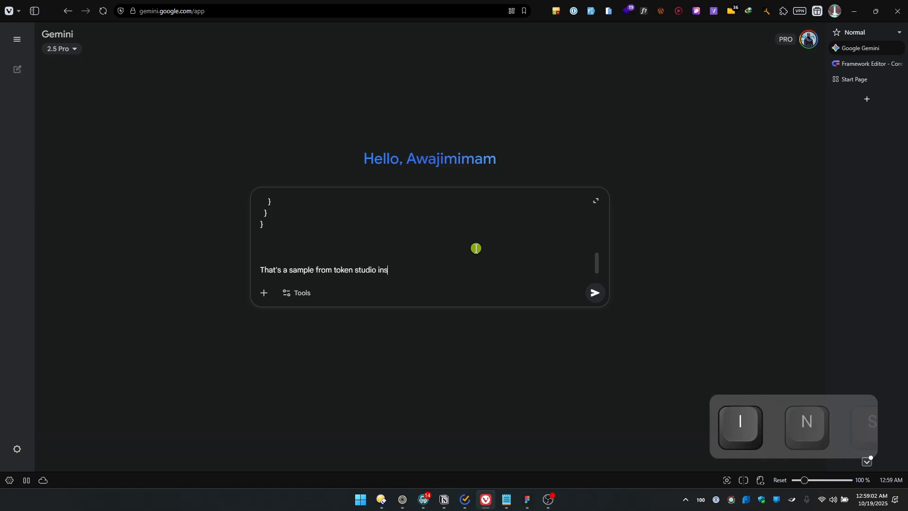
pyautogui.write('ide of figma,')
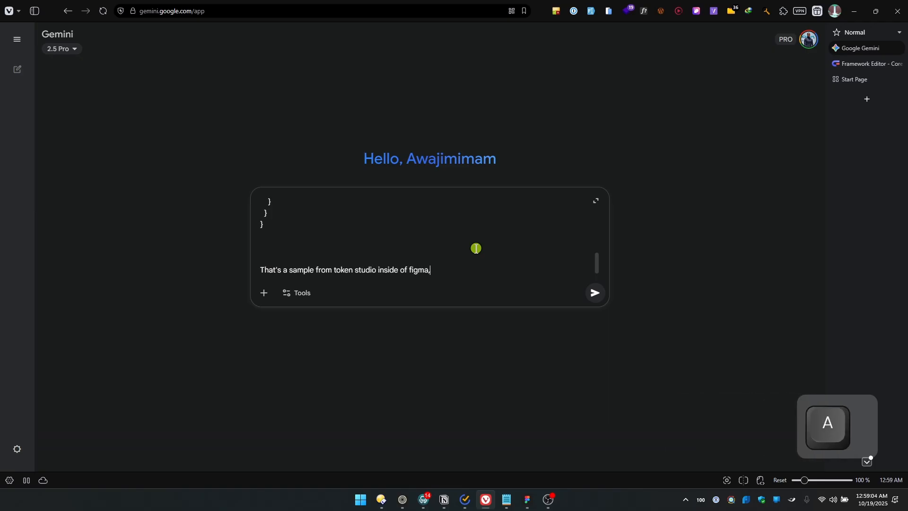
pyautogui.write(" with that I'm able")
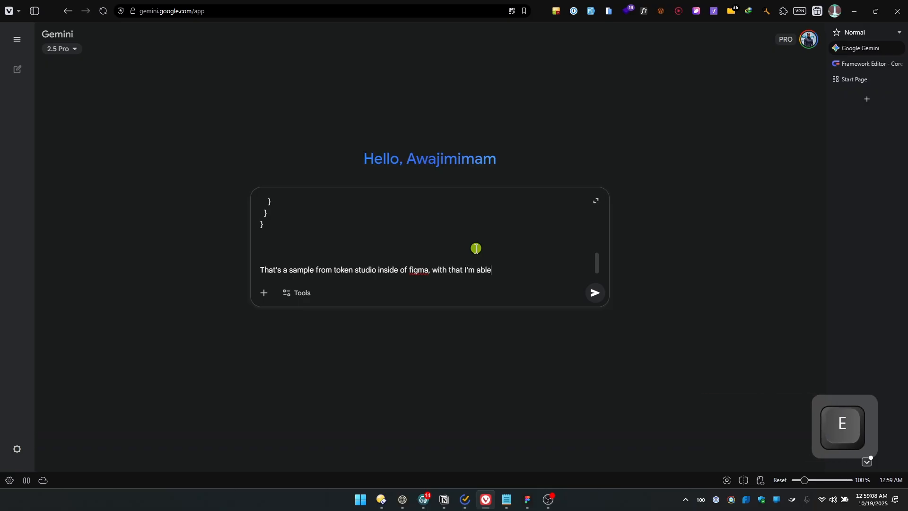
pyautogui.write(' to create ba')
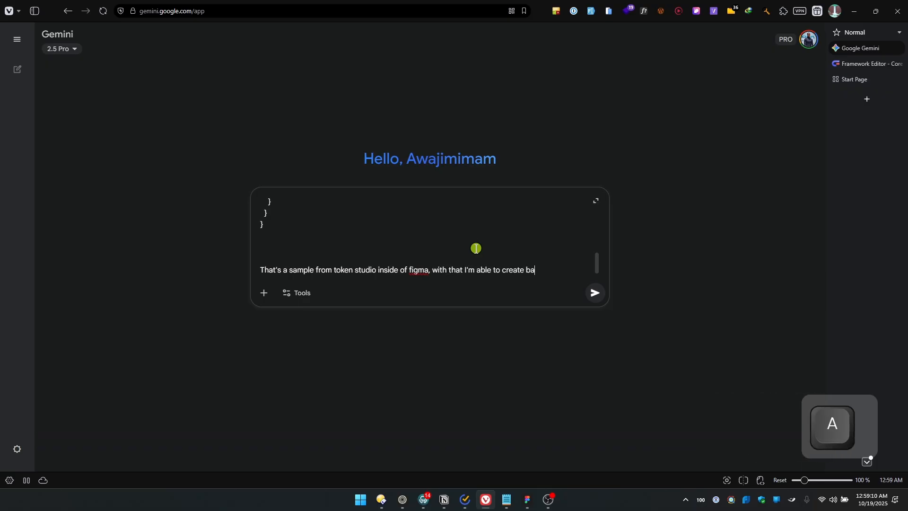
pyautogui.write('variable')
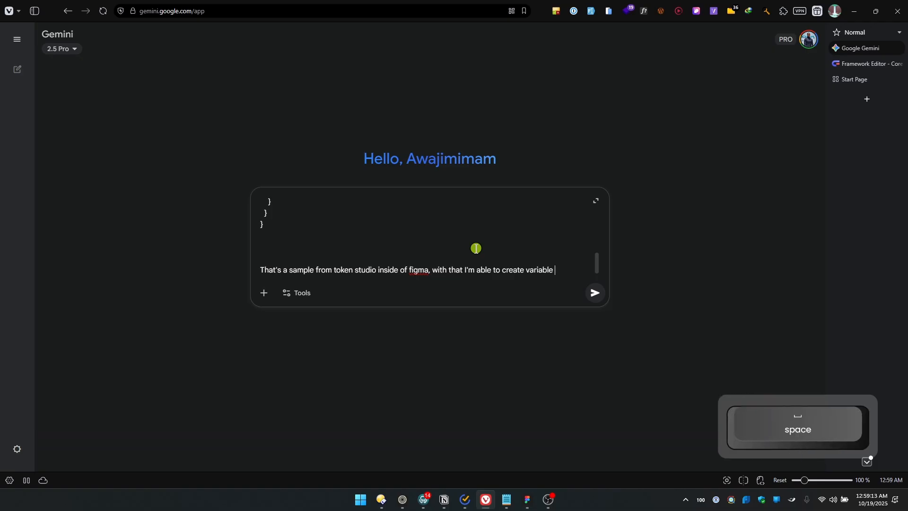
pyautogui.press('BackSpace')
pyautogui.write('s ')
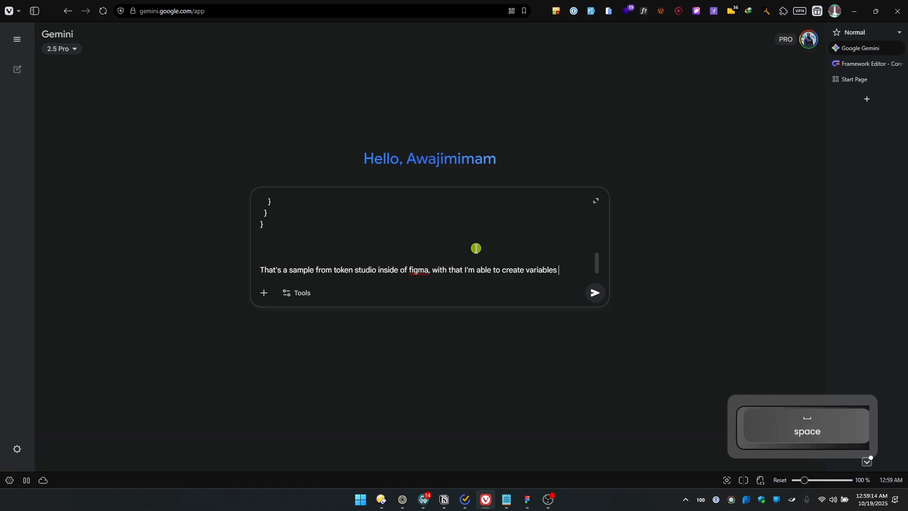
pyautogui.write('figma understands,')
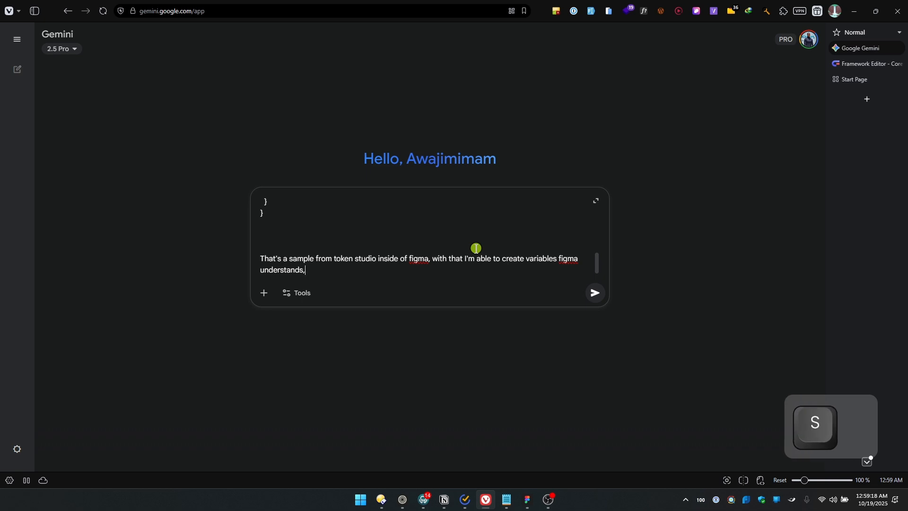
pyautogui.press('BackSpace')
pyautogui.press('BackSpace')
pyautogui.write('.')
# Begin a new paragraph in the prompt with "What I want you to do is understand what the json code has,"
pyautogui.hotkey('shift', 'Return')
pyautogui.hotkey('shift', 'Return')
pyautogui.write('W')
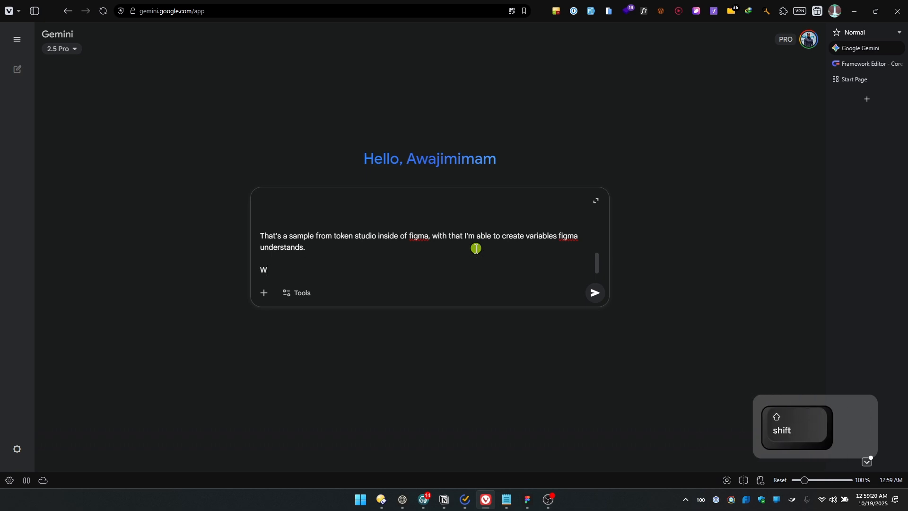
pyautogui.write('hat I want you to do i')
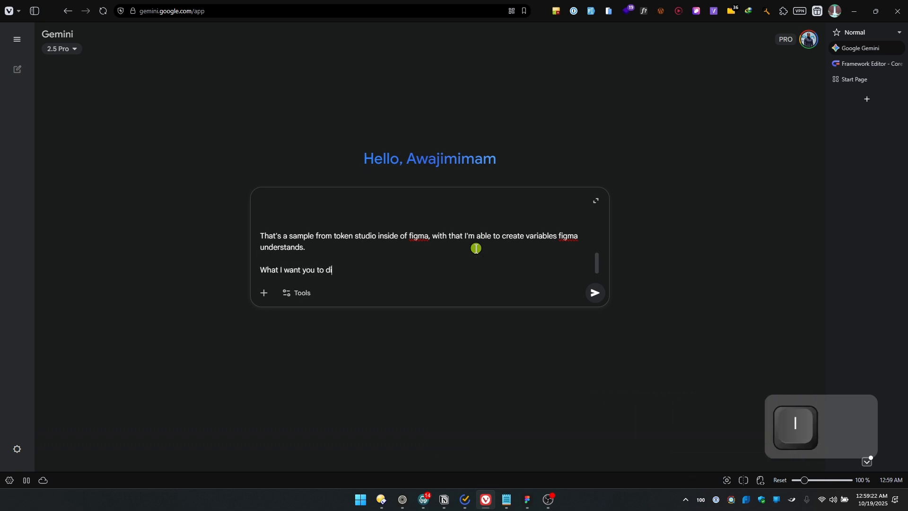
pyautogui.press('BackSpace')
pyautogui.write('o is unde')
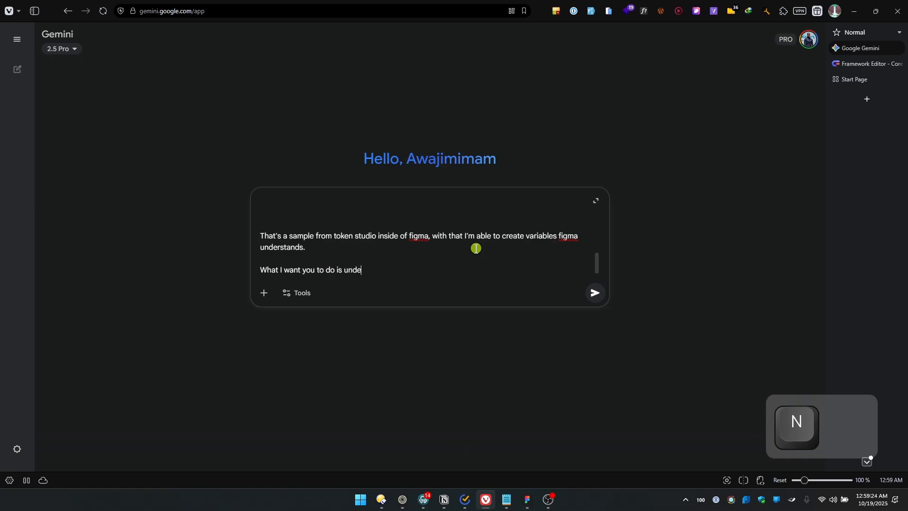
pyautogui.write('rstand waht')
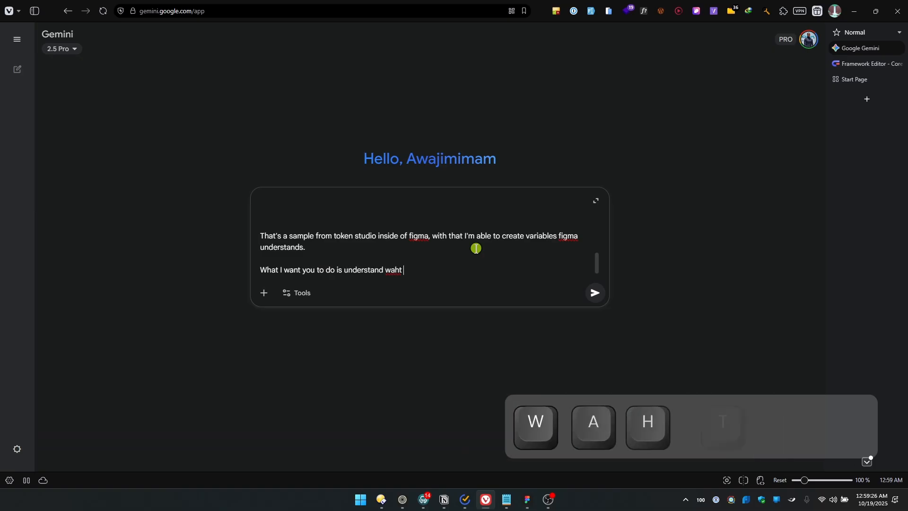
pyautogui.press('BackSpace')
pyautogui.press('BackSpace')
pyautogui.press('BackSpace')
pyautogui.press('BackSpace')
pyautogui.write('hat ')
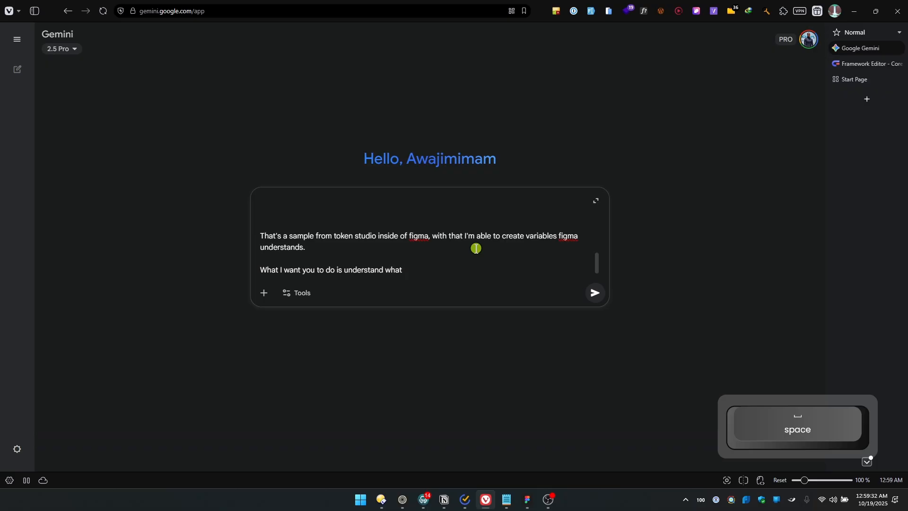
pyautogui.write('the json co')
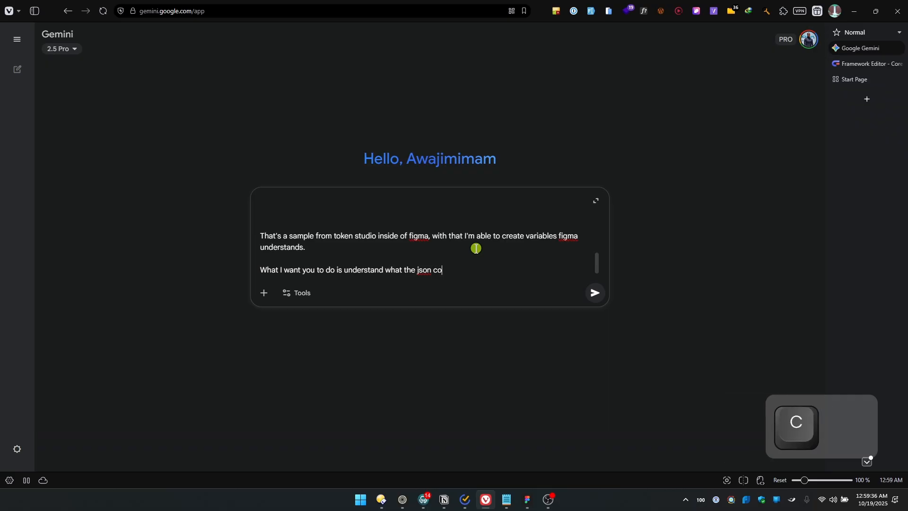
pyautogui.write('de has, ')
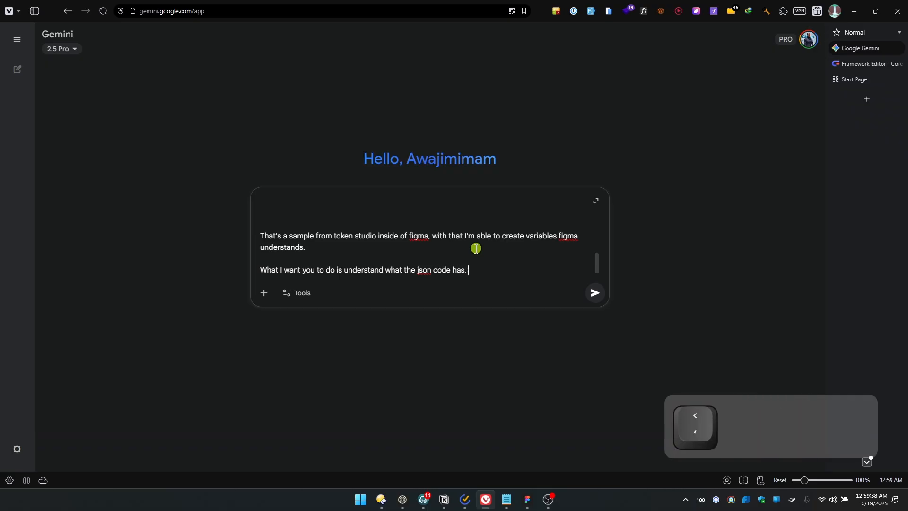
pyautogui.write("because I'm goind to")
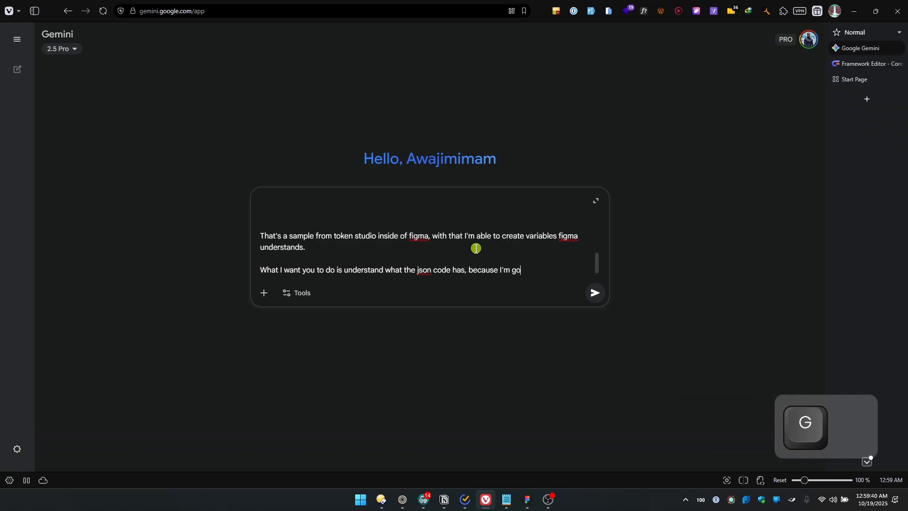
# Continue the prompt's instruction with "because I'm going to paste a css code"
pyautogui.press('BackSpace')
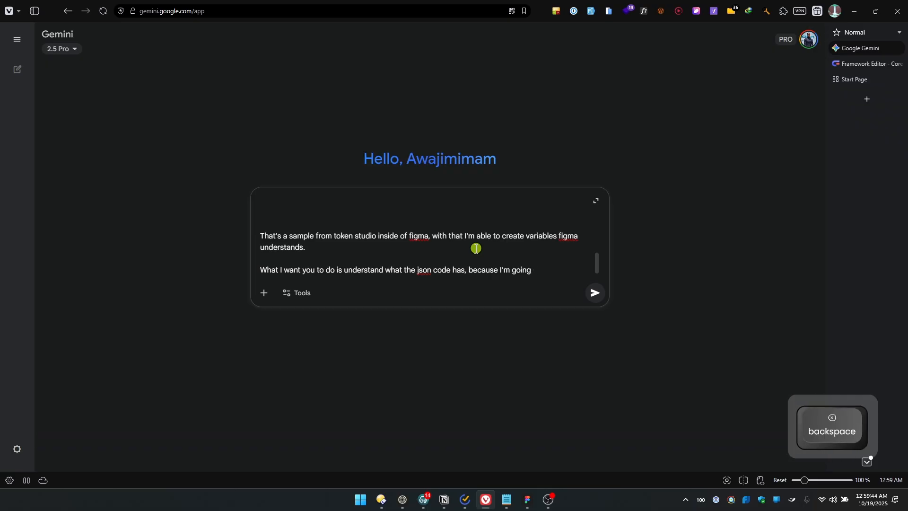
pyautogui.write('te a ')
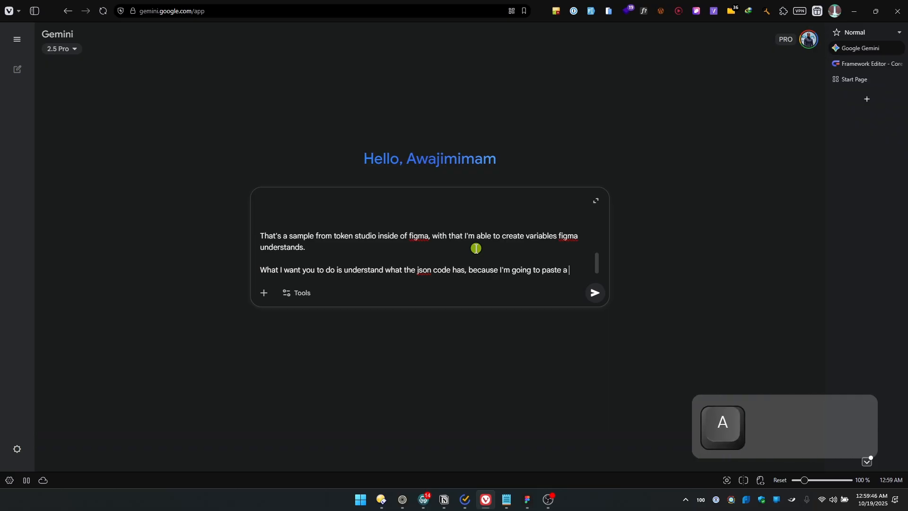
pyautogui.write('css co')
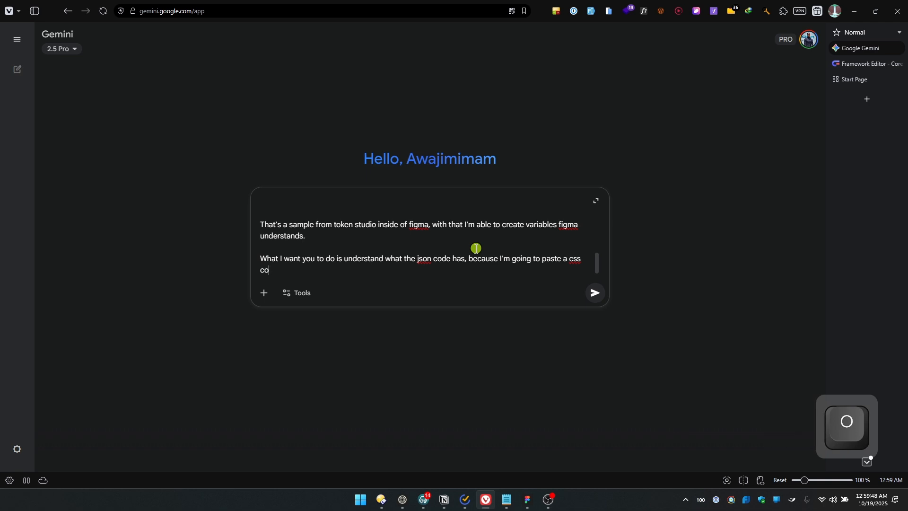
pyautogui.write('de')
pyautogui.press('BackSpace')
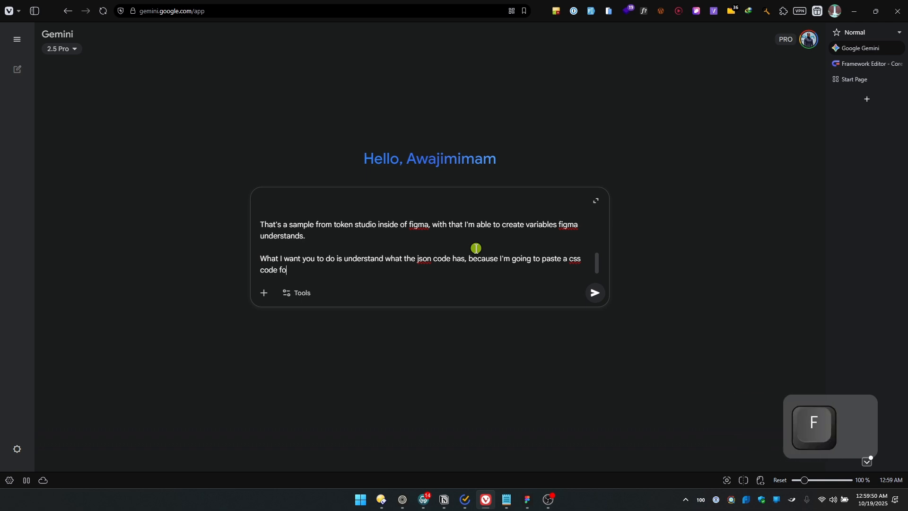
# Complete the prompt with "for you to filter and get just what is needed to get for figma as shown in the sample code." and send it
pyautogui.write('for you to fil')
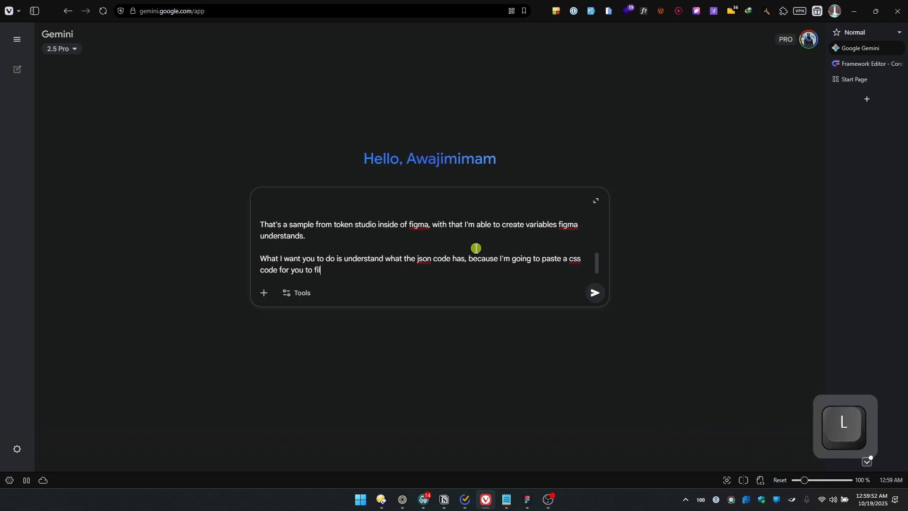
pyautogui.write('ter and get j')
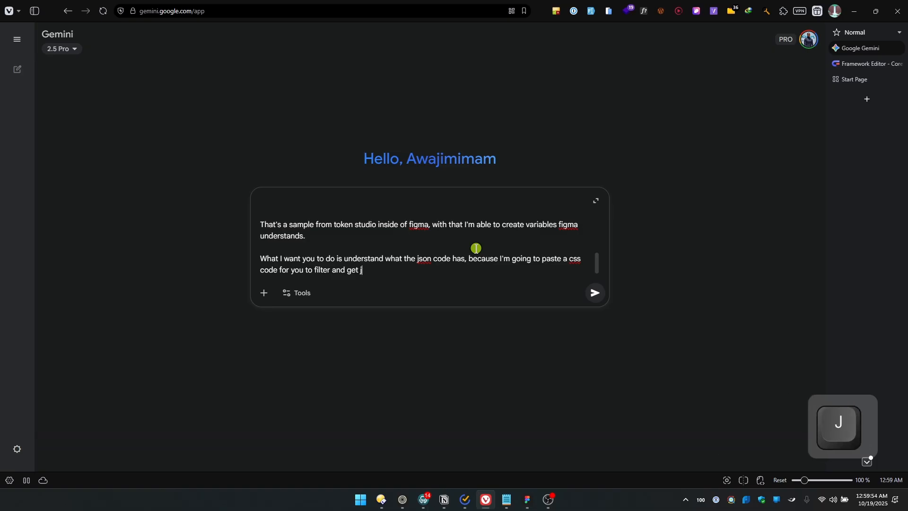
pyautogui.write('ust what is need')
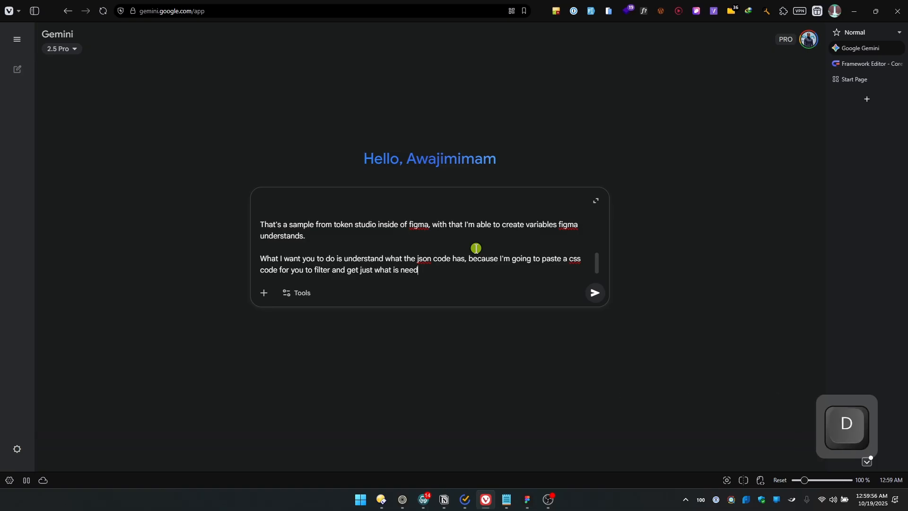
pyautogui.write('ed to ')
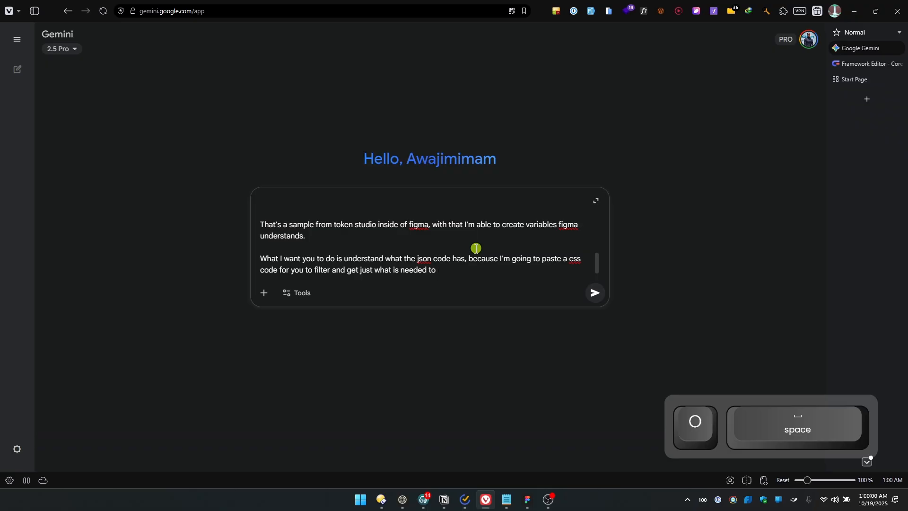
pyautogui.write('get for ')
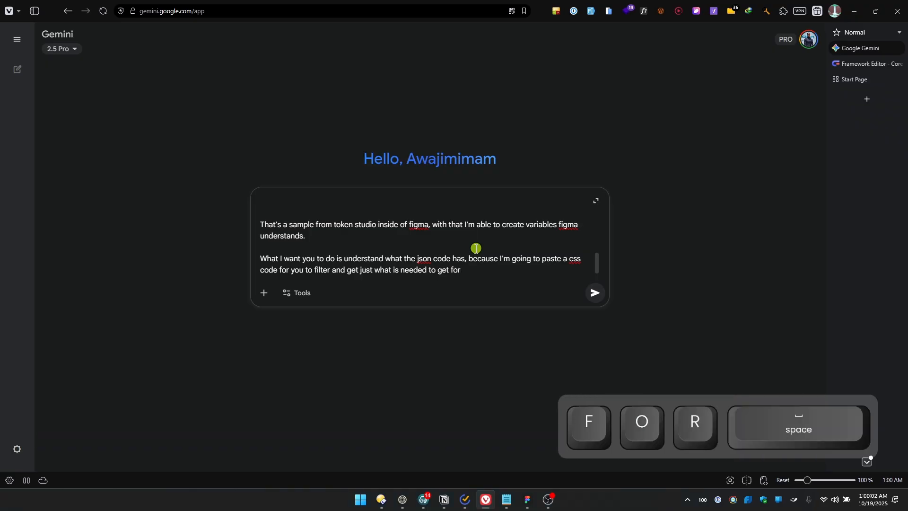
pyautogui.write('figma')
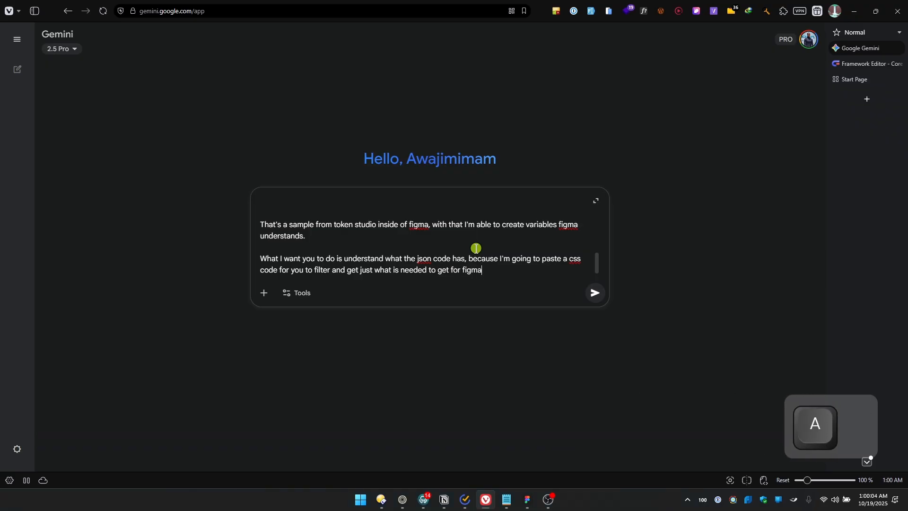
pyautogui.write(' as shown in ')
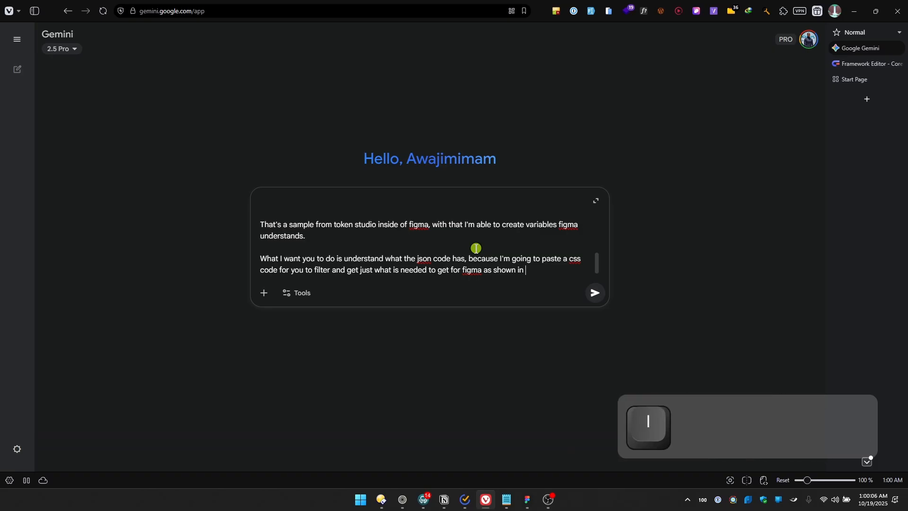
pyautogui.write('the sample code.')
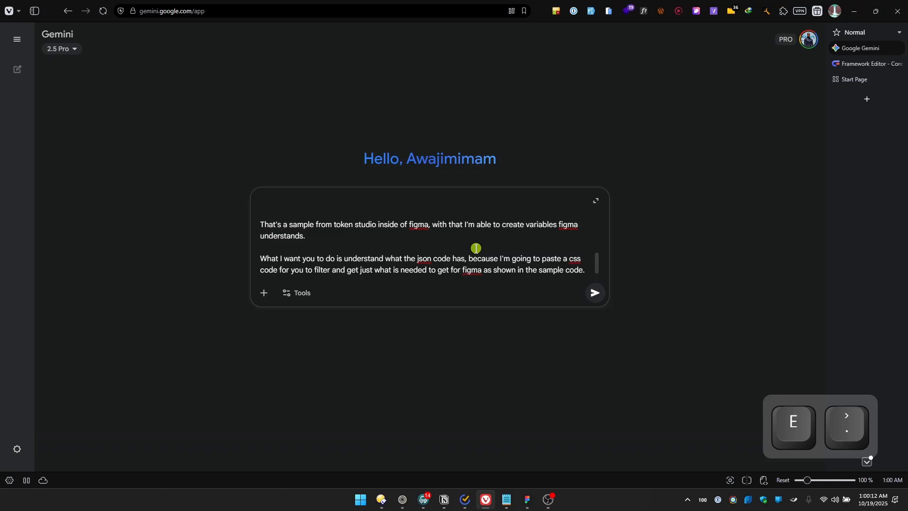
pyautogui.press('Return')
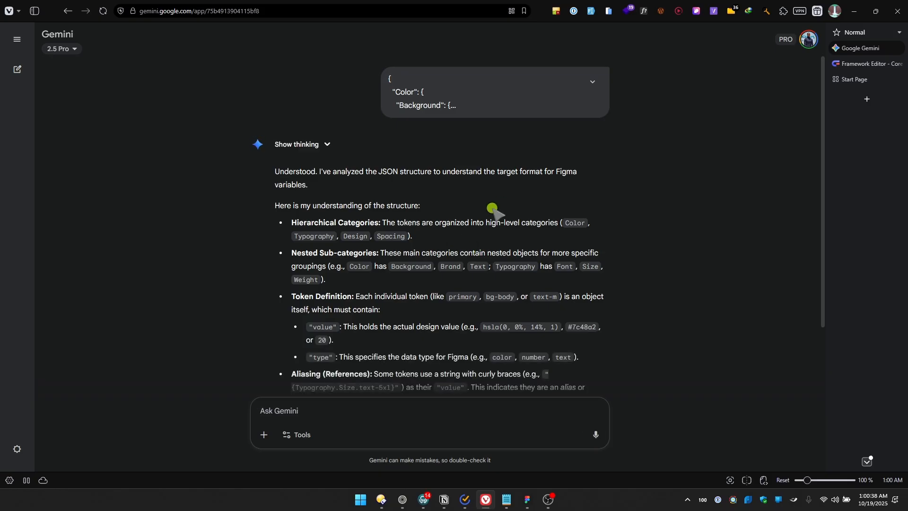
pyautogui.scroll(-2, 475, 201)
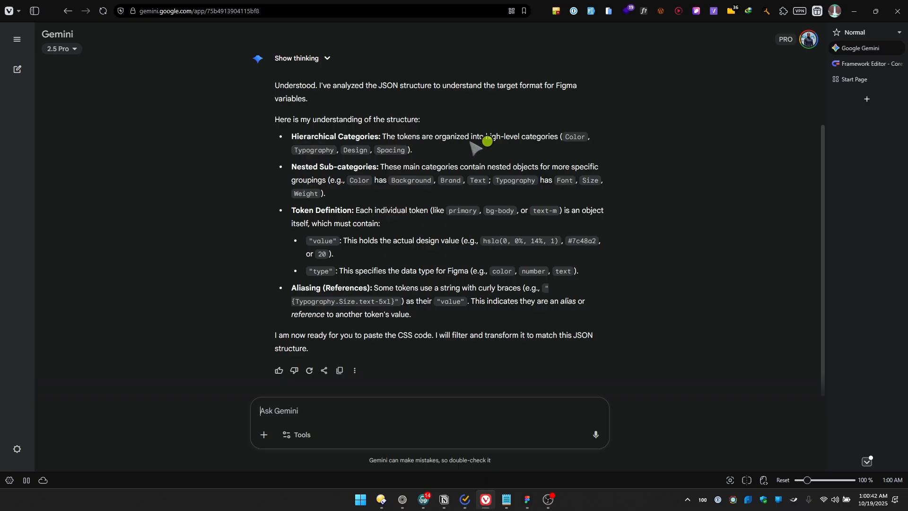
# Review Gemini's summary of the JSON structure, then switch to Core Framework and examine its color groups from Brand to Status
pyautogui.scroll(2, 434, 284)
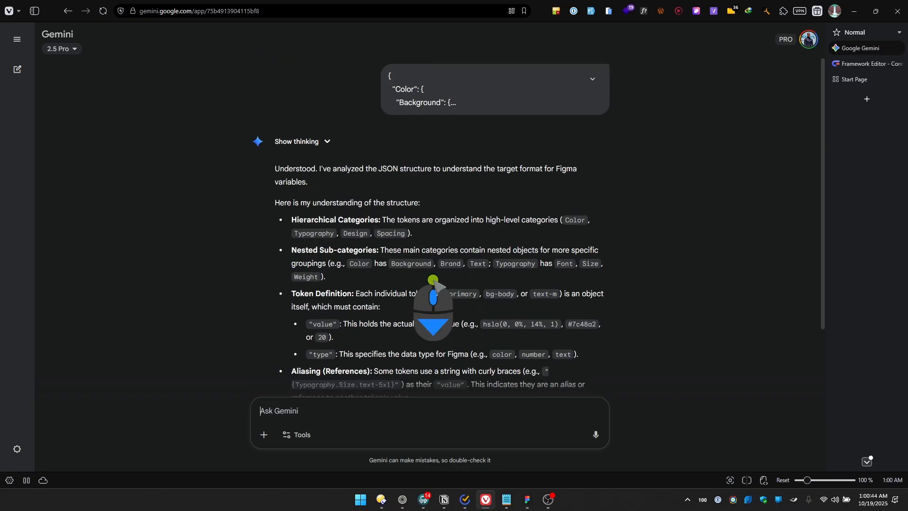
pyautogui.scroll(-2, 432, 300)
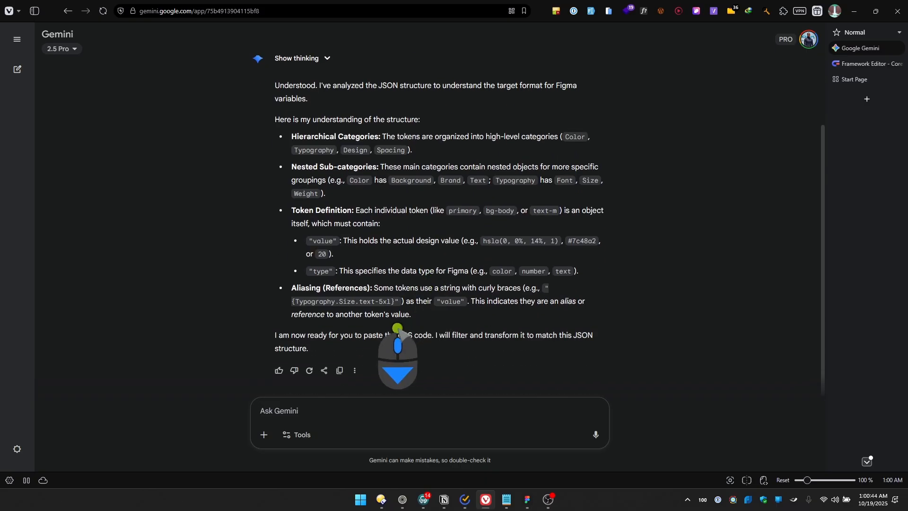
pyautogui.click(860, 64)
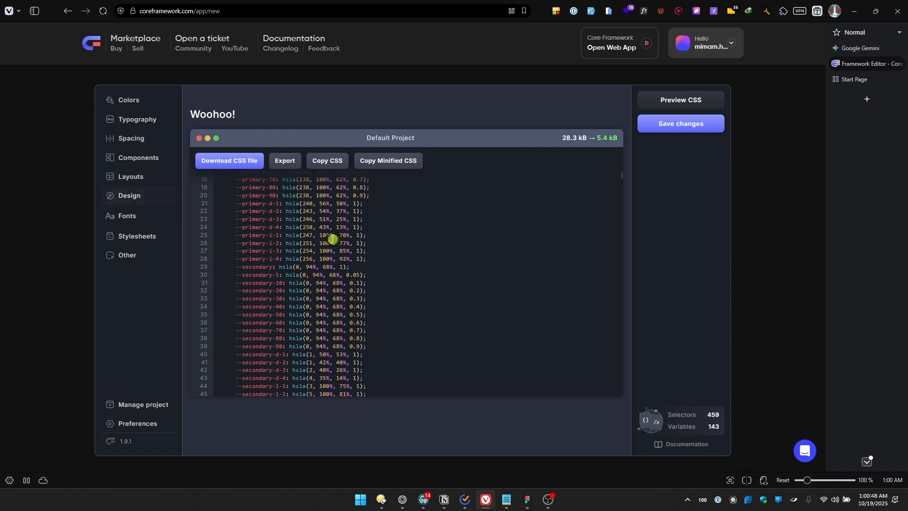
pyautogui.click(131, 119)
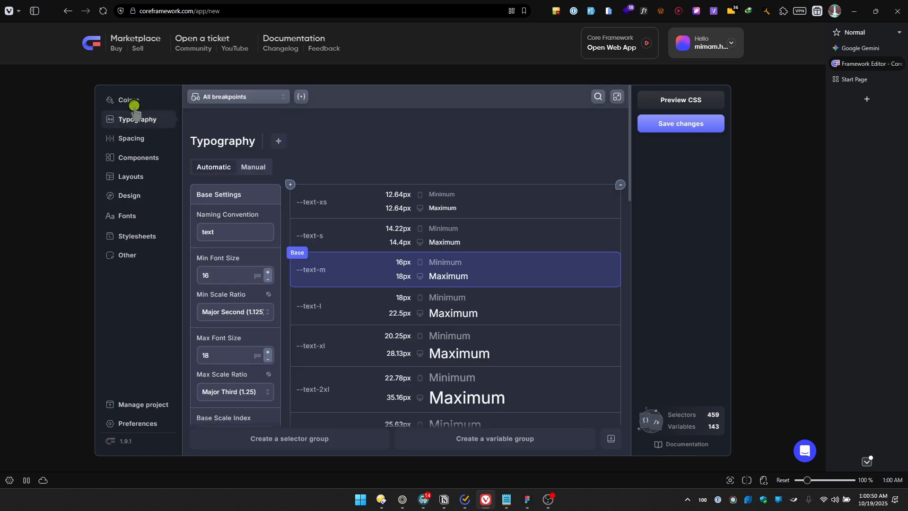
pyautogui.click(134, 105)
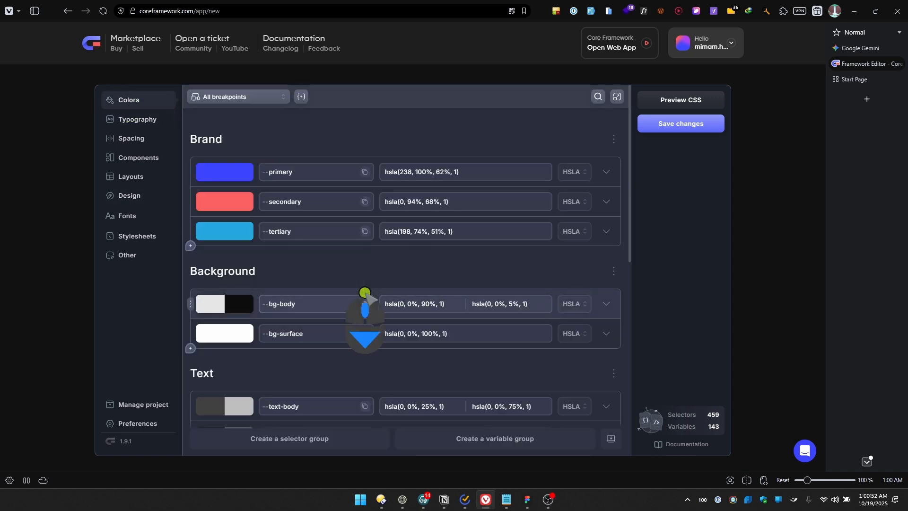
pyautogui.scroll(-5, 364, 294)
pyautogui.scroll(5, 421, 284)
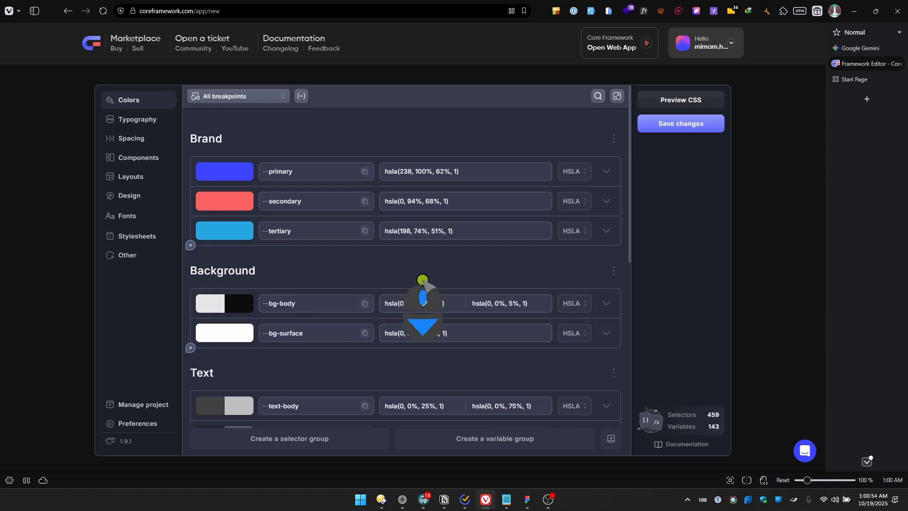
pyautogui.scroll(-10, 422, 283)
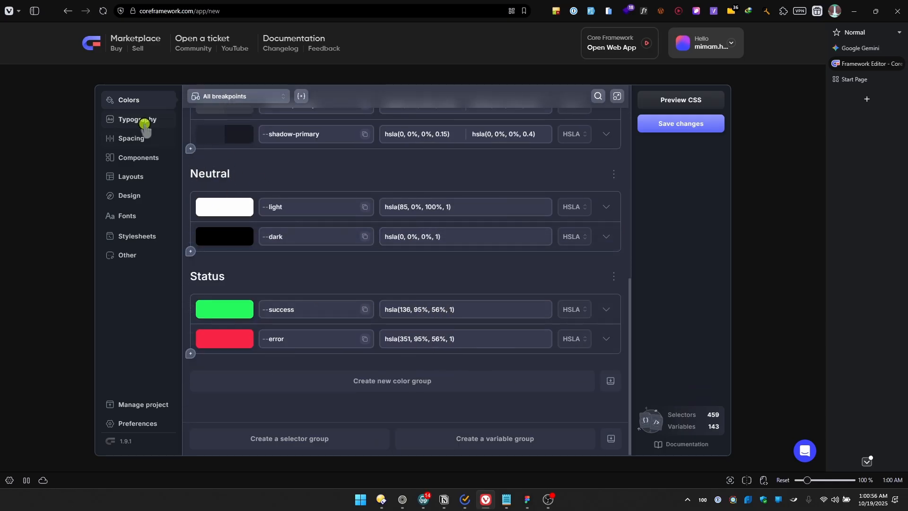
# Add a contextual variable named heading-1 to the Typography settings, below nav-link-size
pyautogui.click(144, 124)
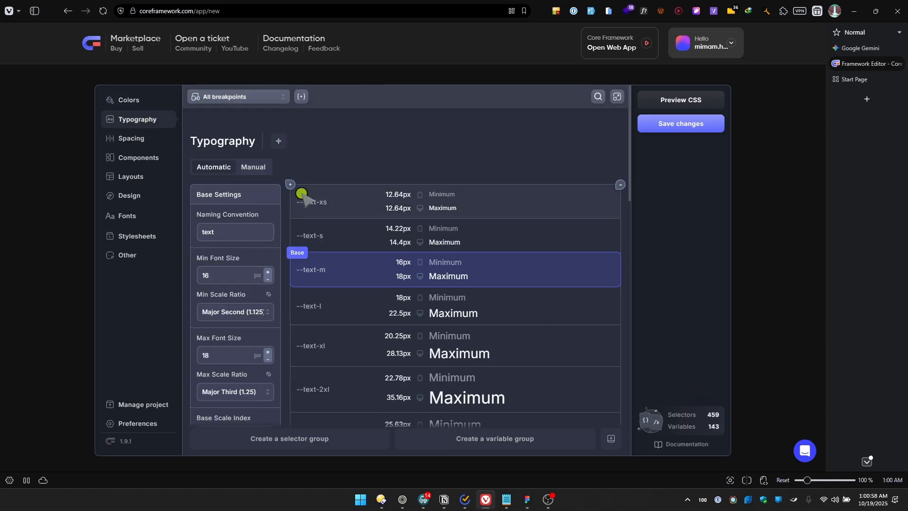
pyautogui.scroll(-10, 427, 292)
pyautogui.scroll(-2, 430, 298)
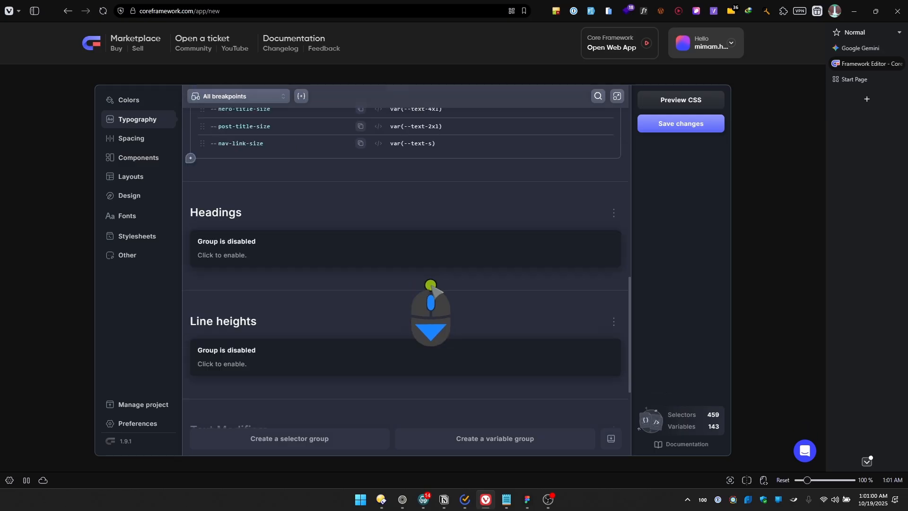
pyautogui.scroll(4, 349, 288)
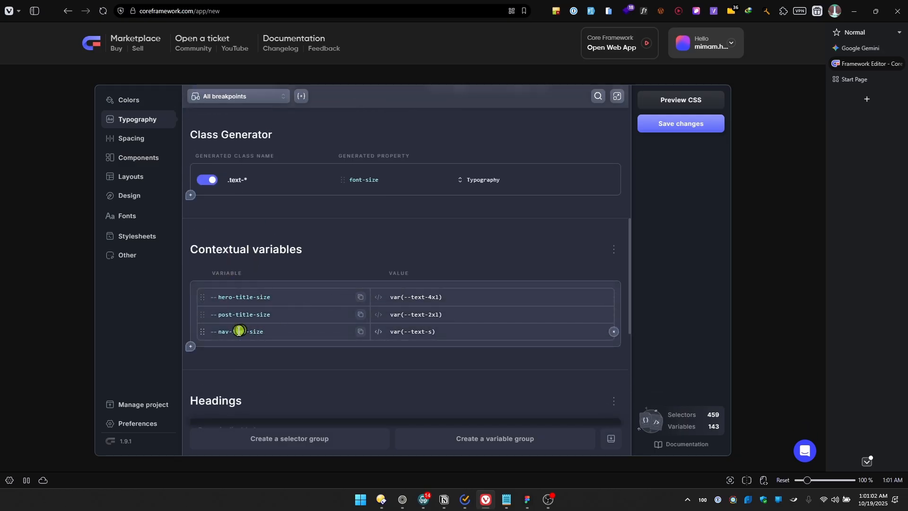
pyautogui.scroll(5, 487, 314)
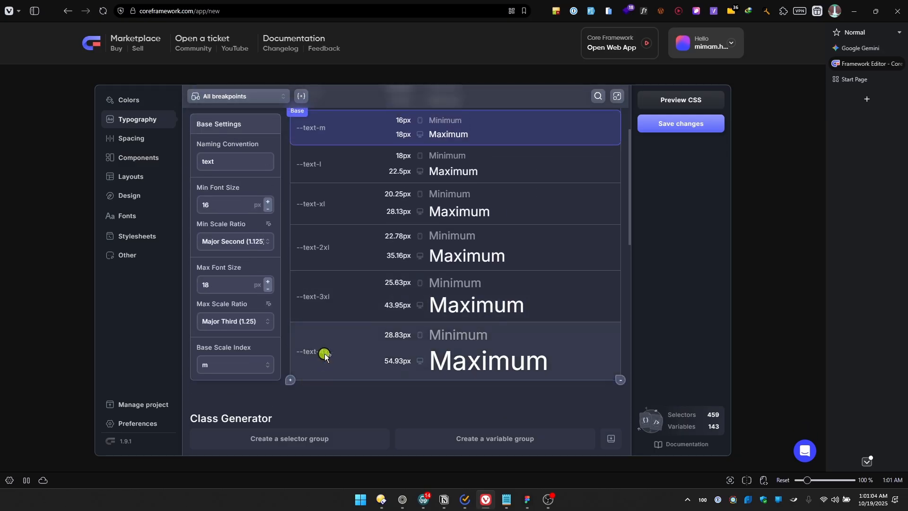
pyautogui.scroll(-7, 406, 365)
pyautogui.click(190, 300)
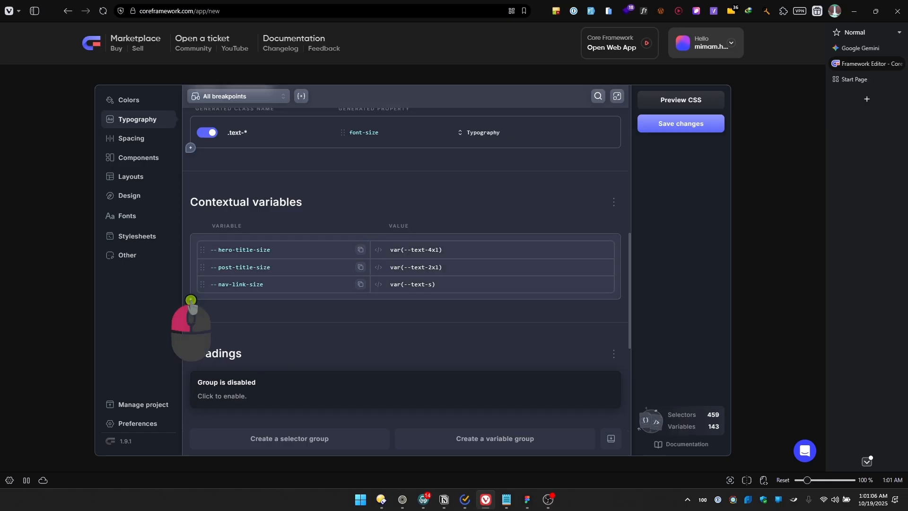
pyautogui.write('heading-1')
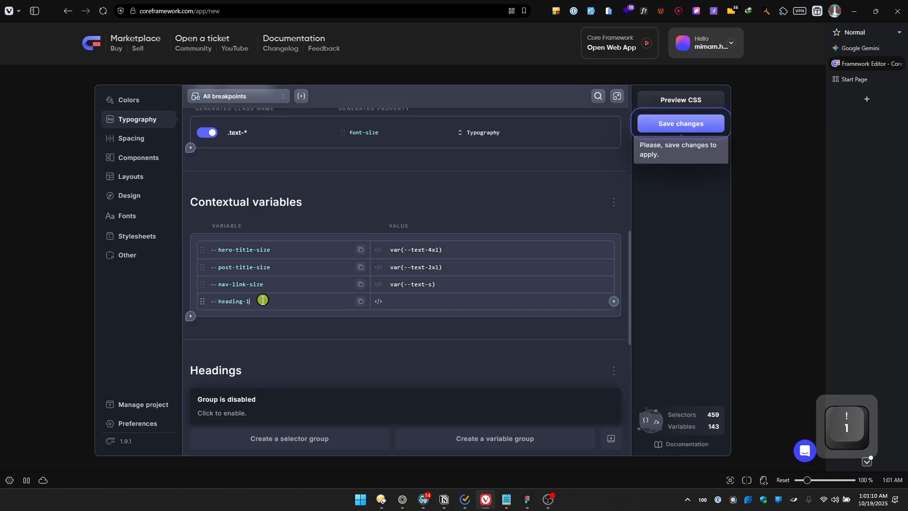
# Set the heading-1 variable's value to var(--text-4xl) and add an empty contextual variable row below it
pyautogui.scroll(4, 445, 246)
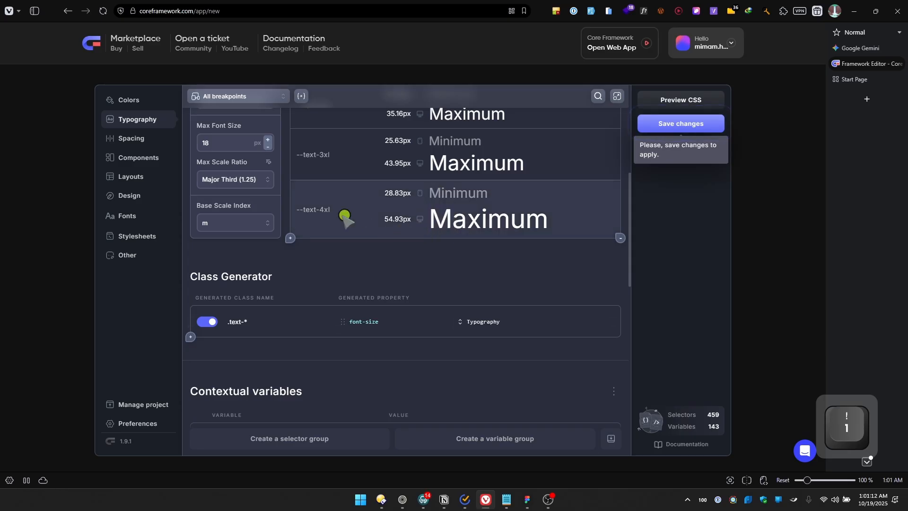
pyautogui.scroll(-1, 454, 332)
pyautogui.scroll(-3, 454, 333)
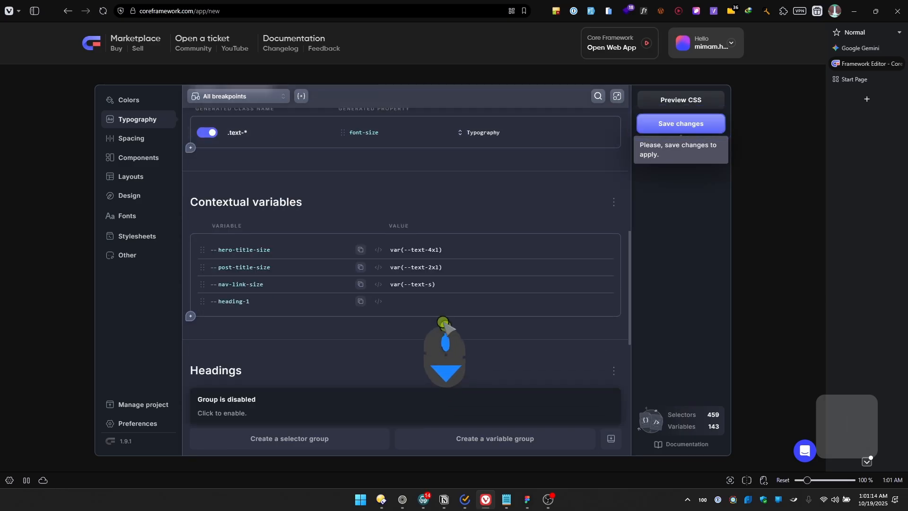
pyautogui.click(428, 302)
pyautogui.write('var(--text-4xl)')
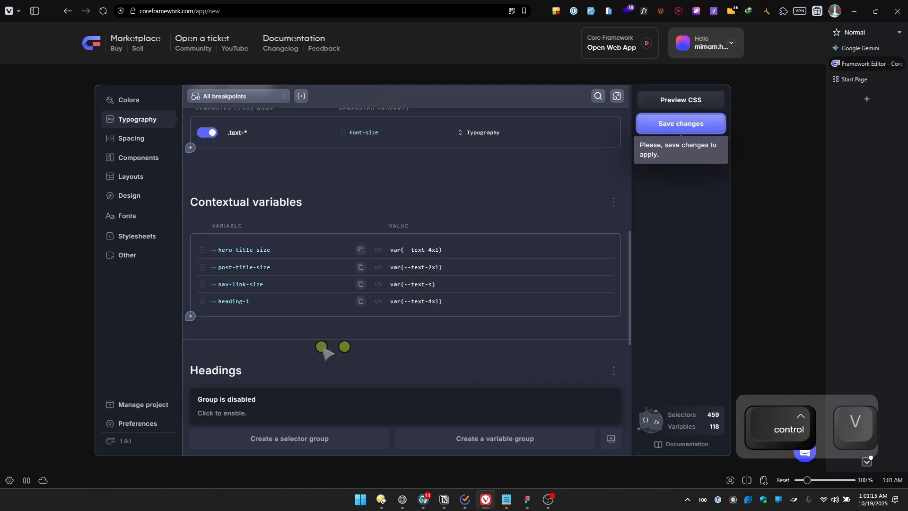
pyautogui.click(191, 316)
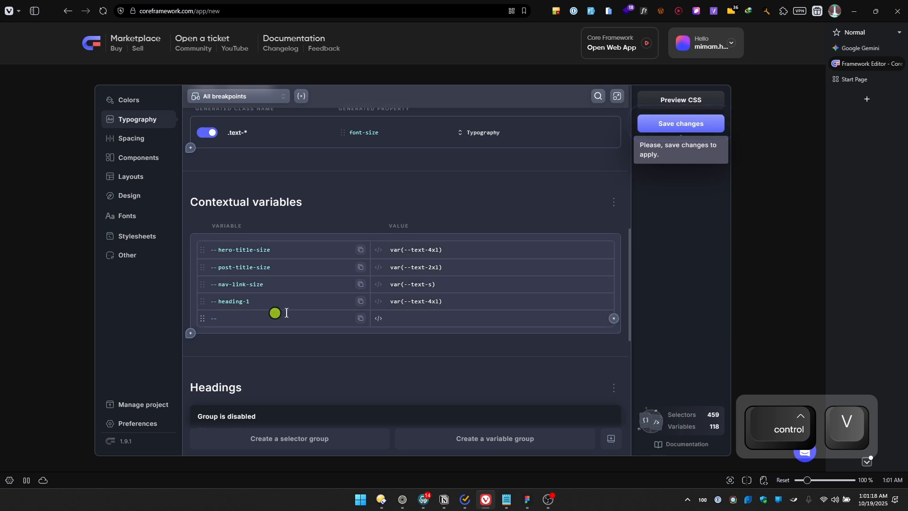
# Add a contextual variable named section-padding-y to the Spacing settings, below footer-space
pyautogui.click(142, 138)
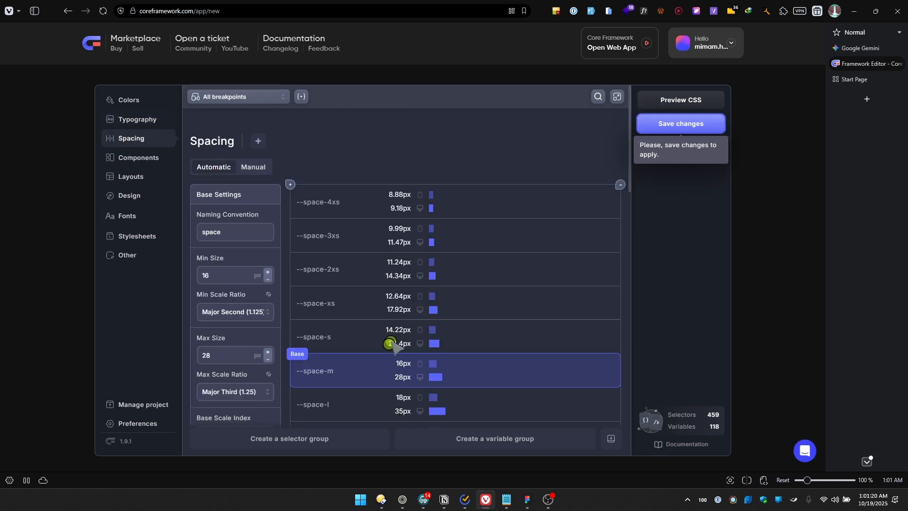
pyautogui.scroll(-15, 385, 345)
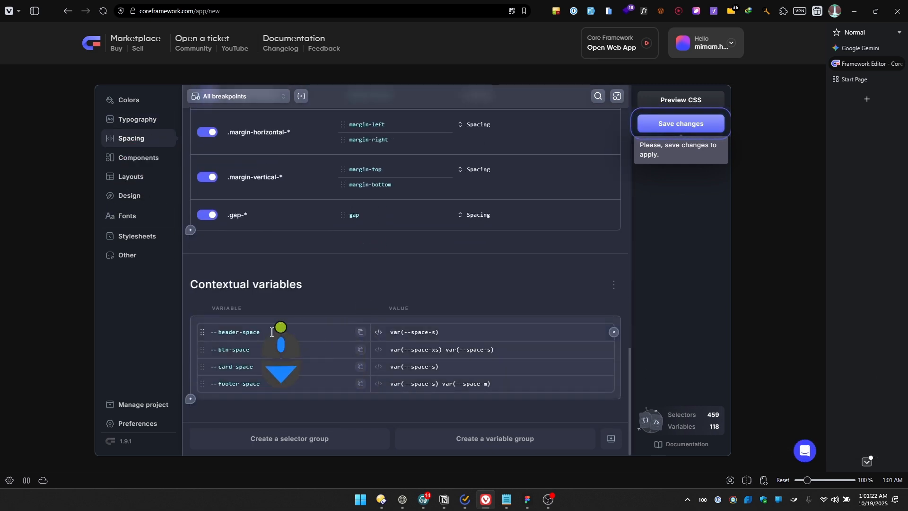
pyautogui.click(191, 399)
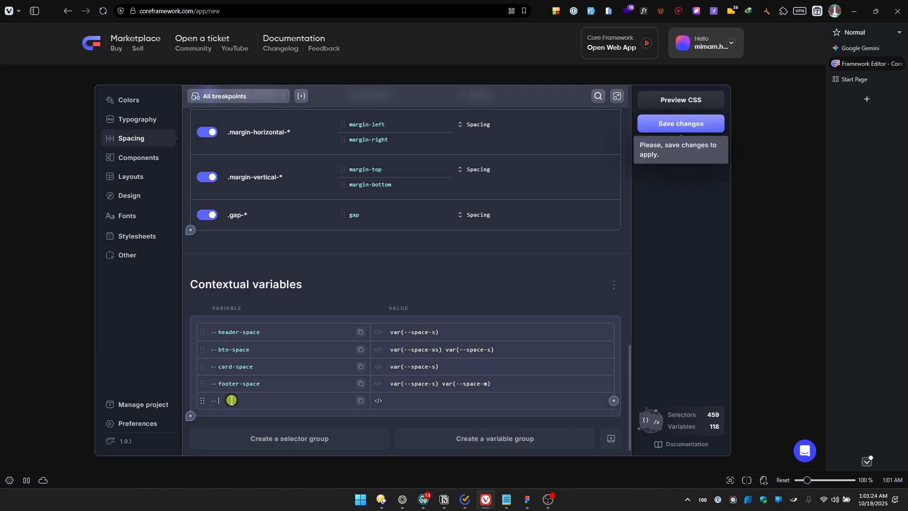
pyautogui.write('sectionp')
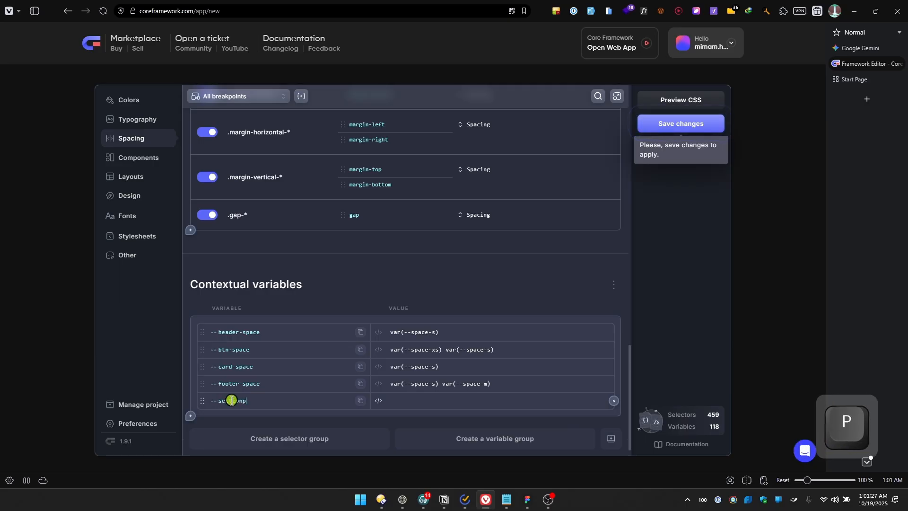
pyautogui.press('BackSpace')
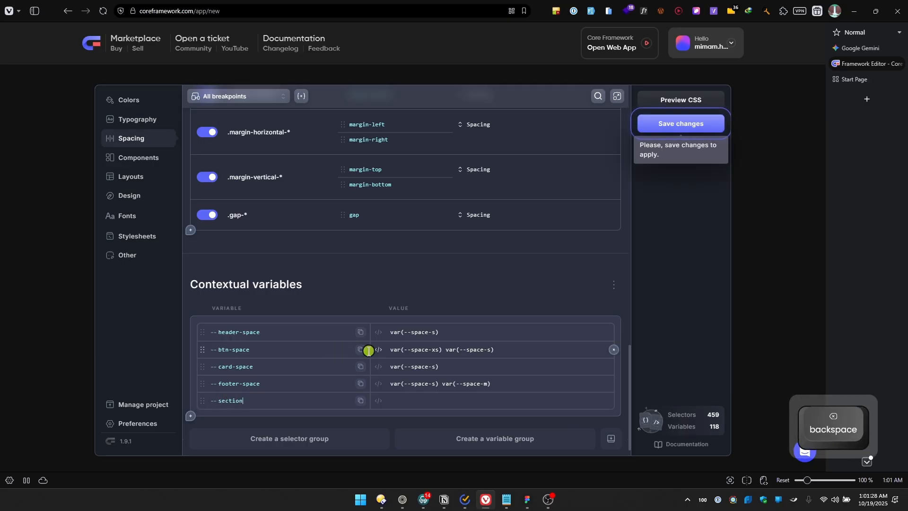
pyautogui.write('-padding-y')
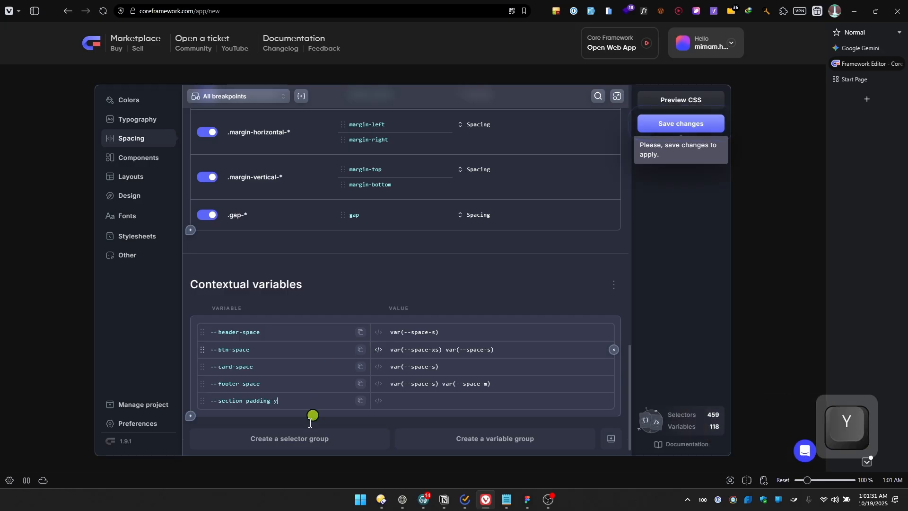
# Examine the spacing scale from space-4xs to space-4xl for a size suited to section-padding-y
pyautogui.click(413, 394)
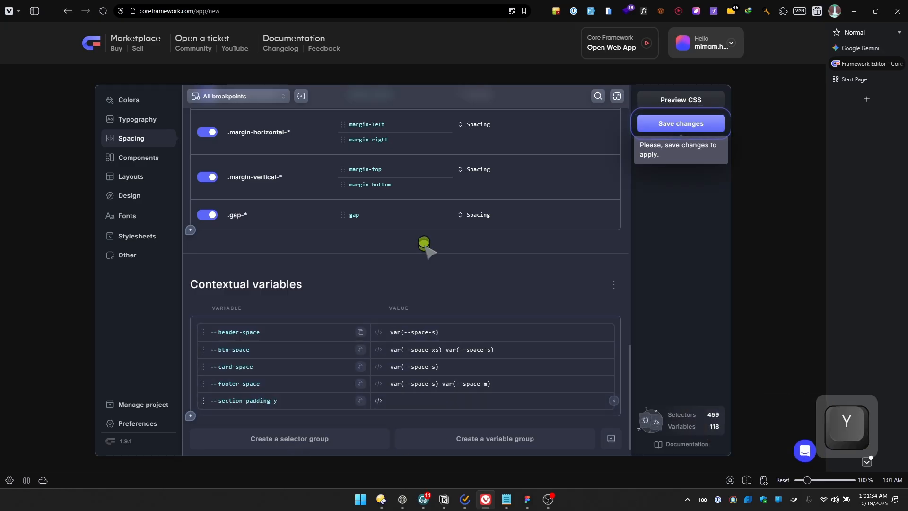
pyautogui.scroll(4, 435, 261)
pyautogui.scroll(8, 436, 263)
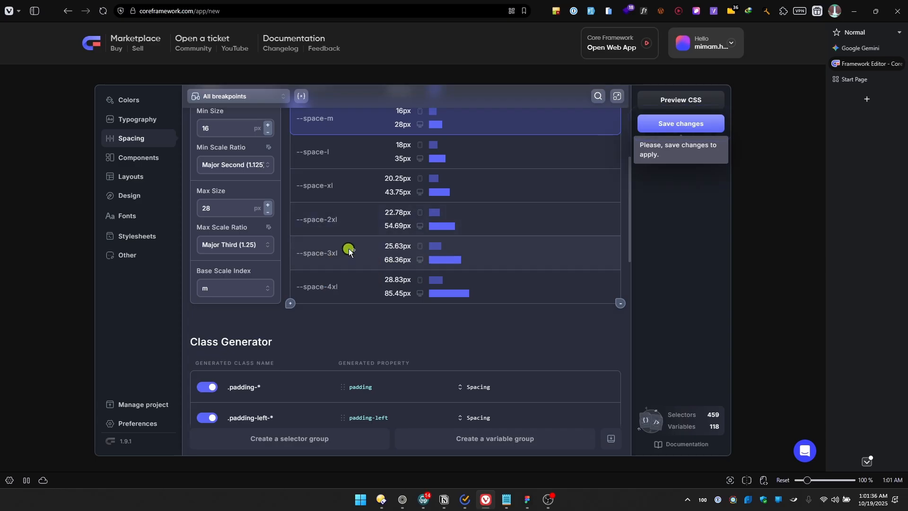
pyautogui.scroll(5, 331, 271)
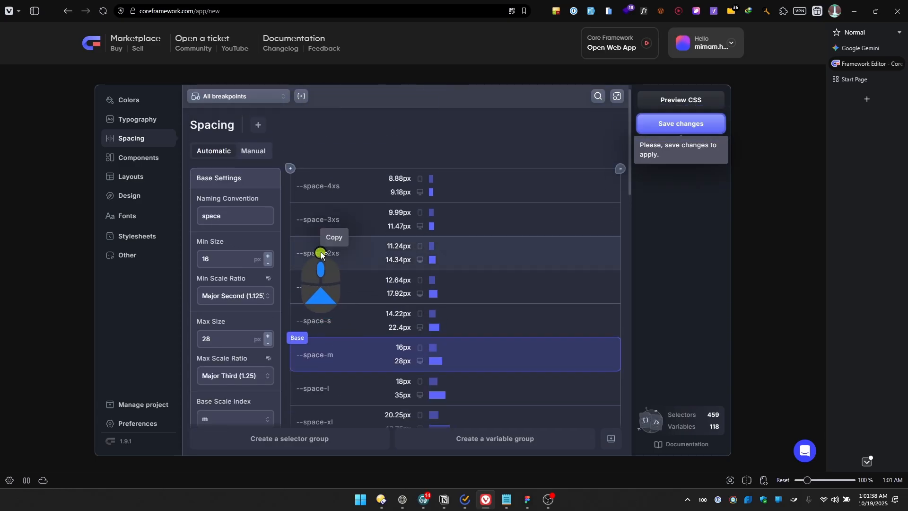
pyautogui.scroll(-15, 338, 270)
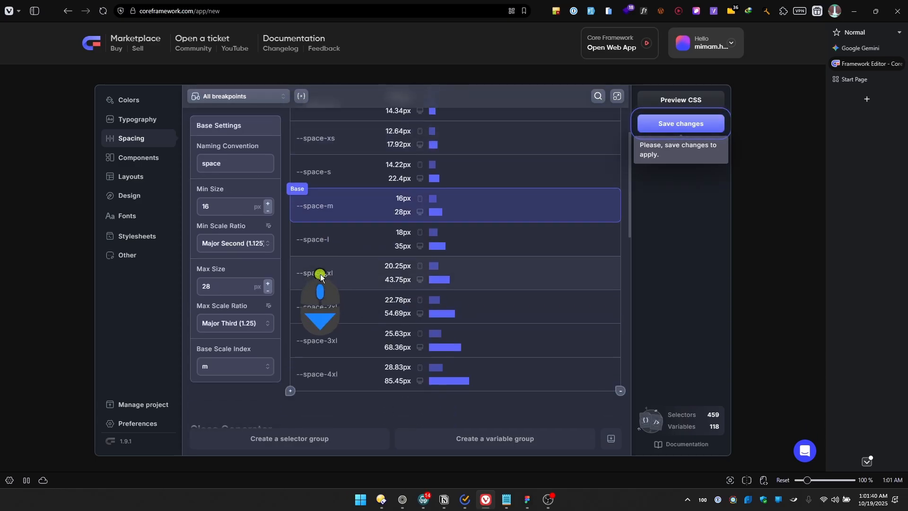
pyautogui.scroll(-1, 470, 326)
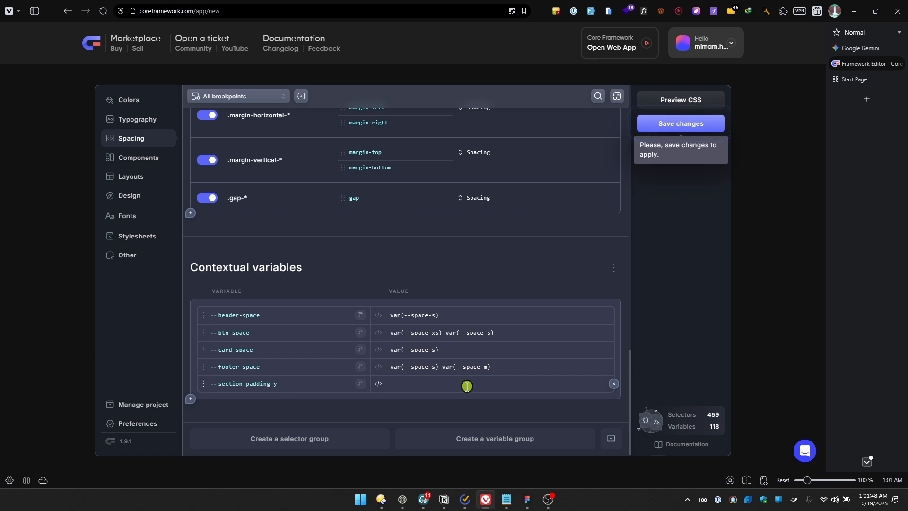
pyautogui.scroll(12, 389, 390)
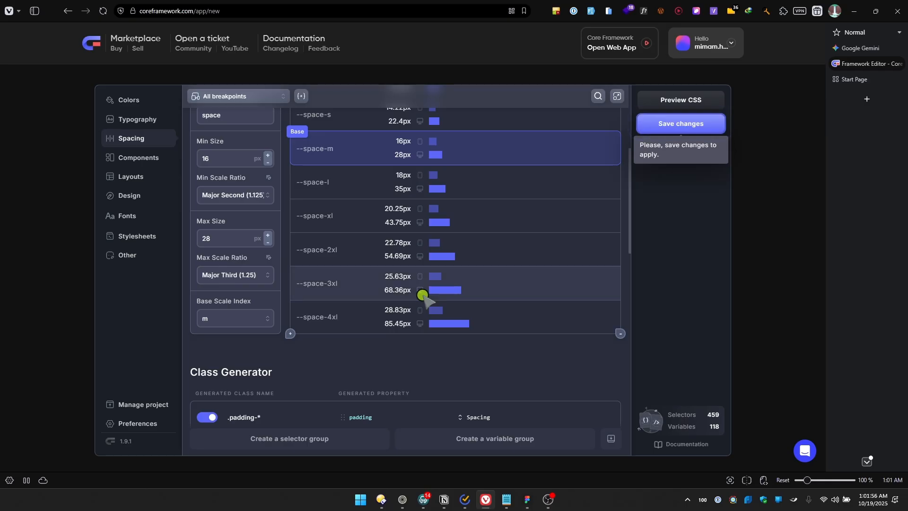
pyautogui.scroll(-10, 423, 294)
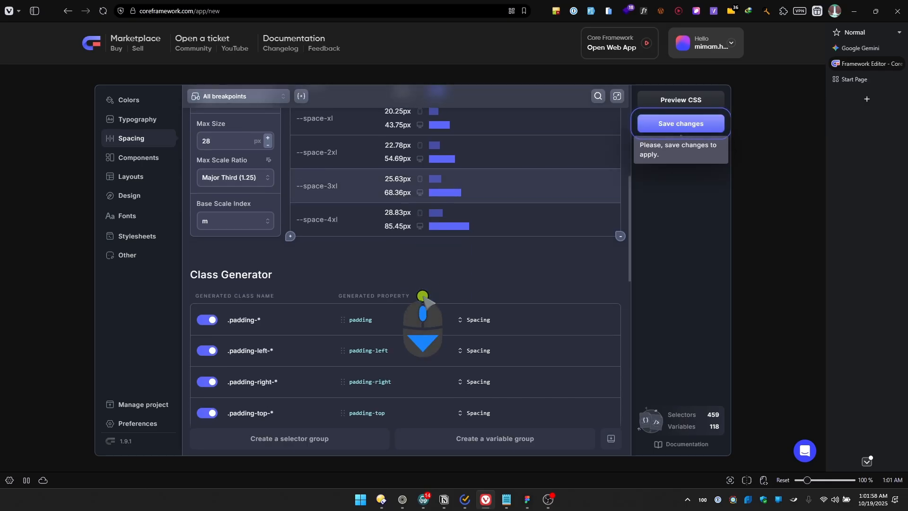
# Check the Gemini chat, return to the Core Framework editor and save the project changes
pyautogui.click(858, 48)
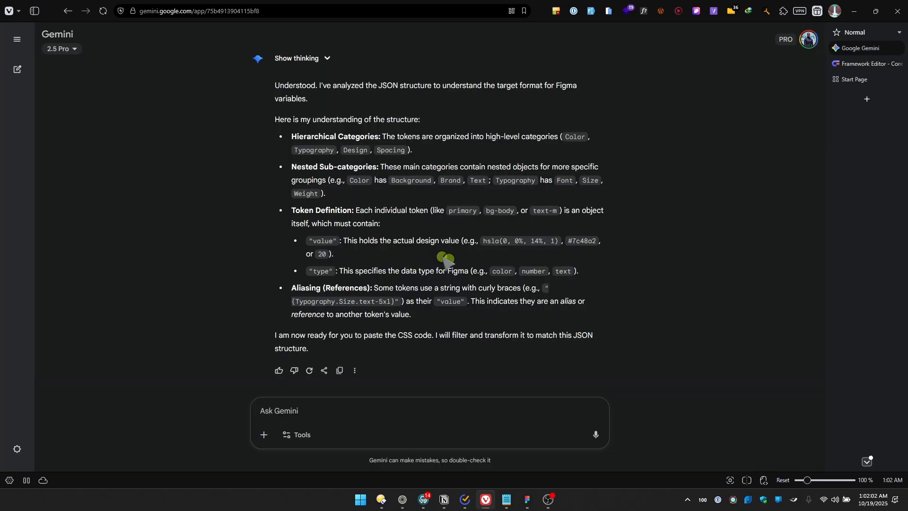
pyautogui.click(858, 65)
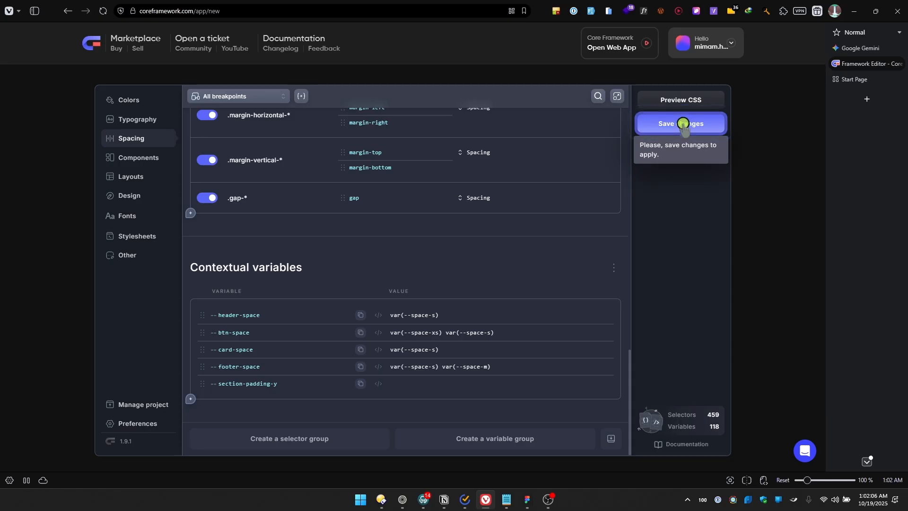
pyautogui.click(683, 124)
# Set the section-padding-y contextual variable's value to var(--text-4xl) and save the project changes
pyautogui.click(418, 379)
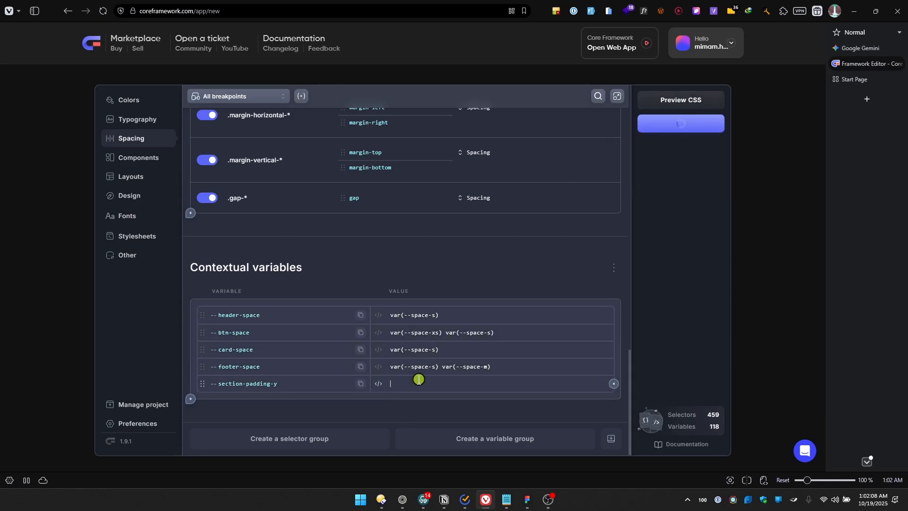
pyautogui.scroll(10, 502, 312)
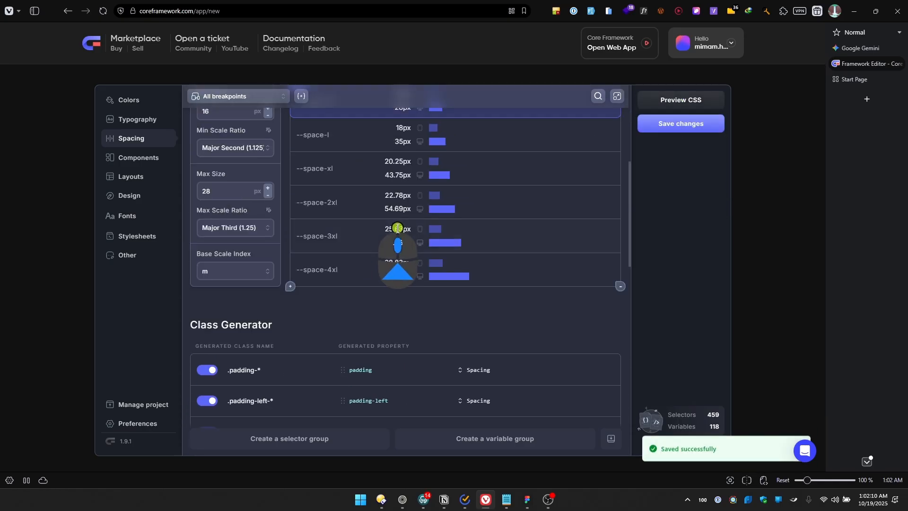
pyautogui.scroll(-10, 330, 270)
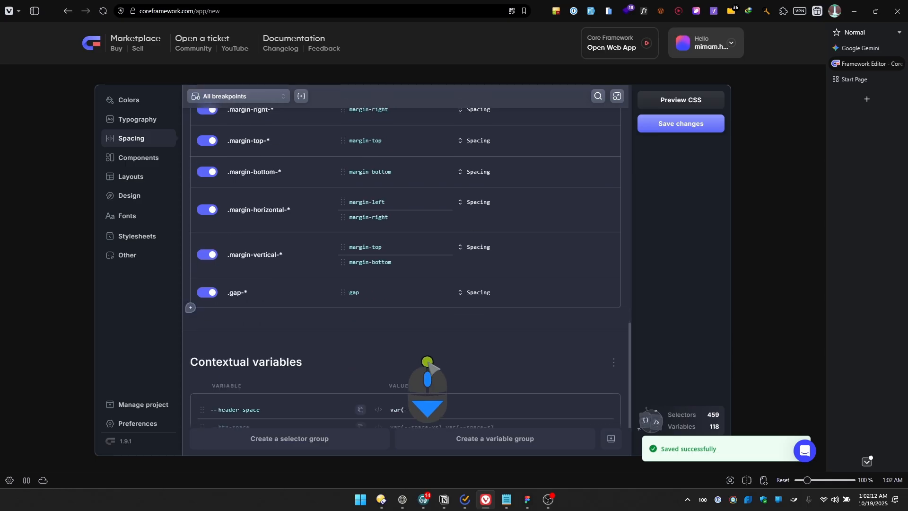
pyautogui.scroll(-3, 428, 364)
pyautogui.press('ctrl')
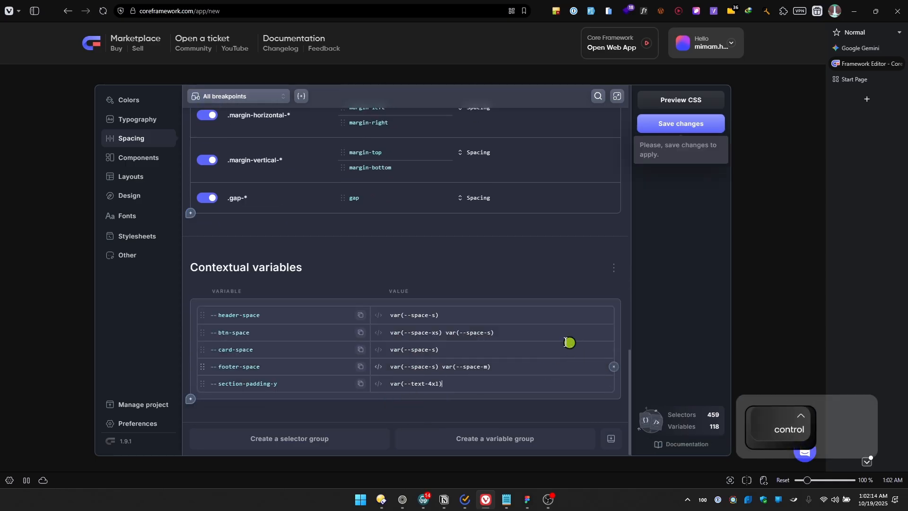
pyautogui.hotkey('ctrl', 'v')
pyautogui.click(684, 123)
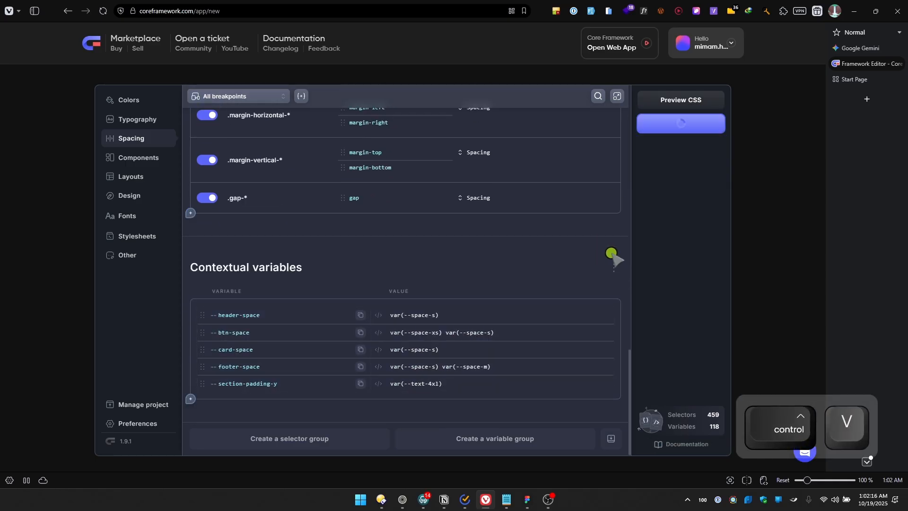
# Review the color groups from Brand to Status and the contextual variables in the Typography settings
pyautogui.scroll(3, 136, 210)
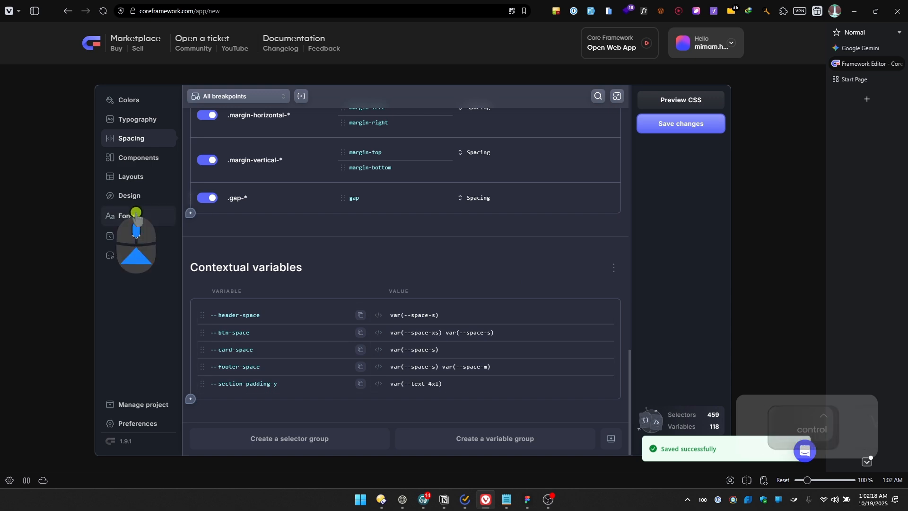
pyautogui.click(140, 103)
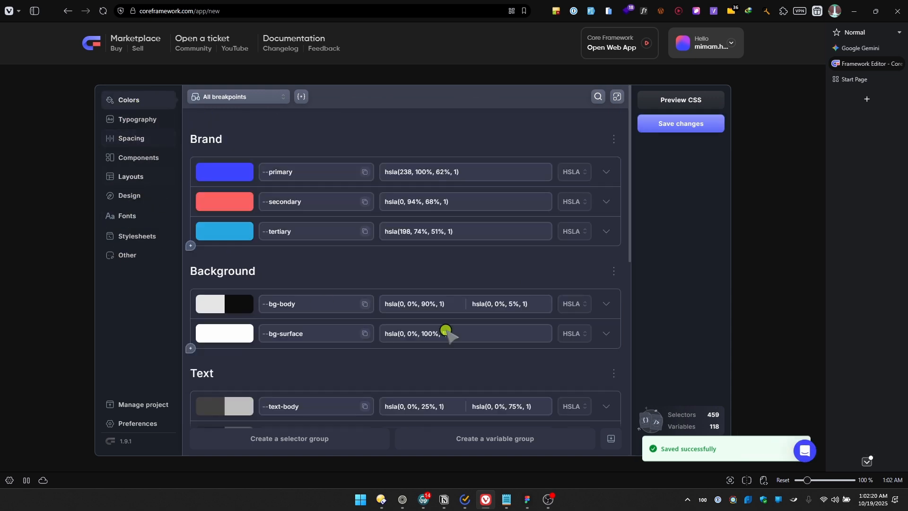
pyautogui.scroll(-5, 447, 338)
pyautogui.scroll(-3, 442, 326)
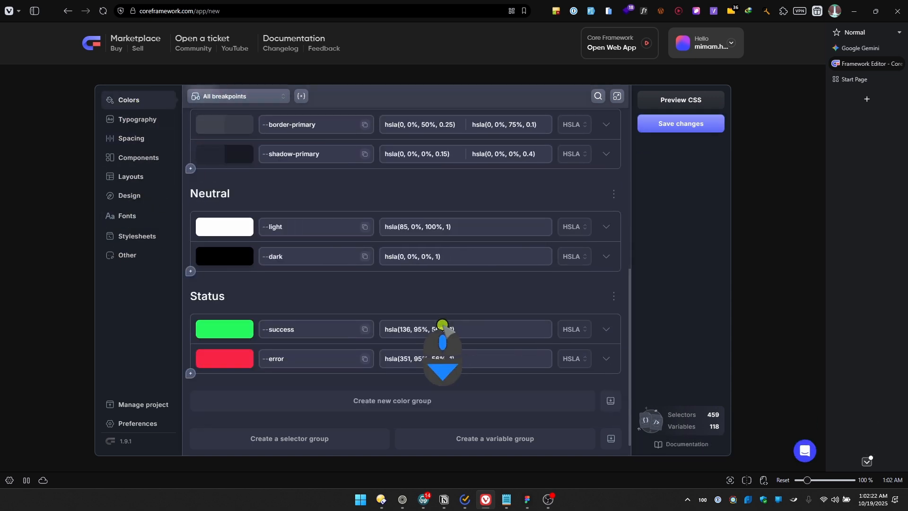
pyautogui.scroll(4, 379, 287)
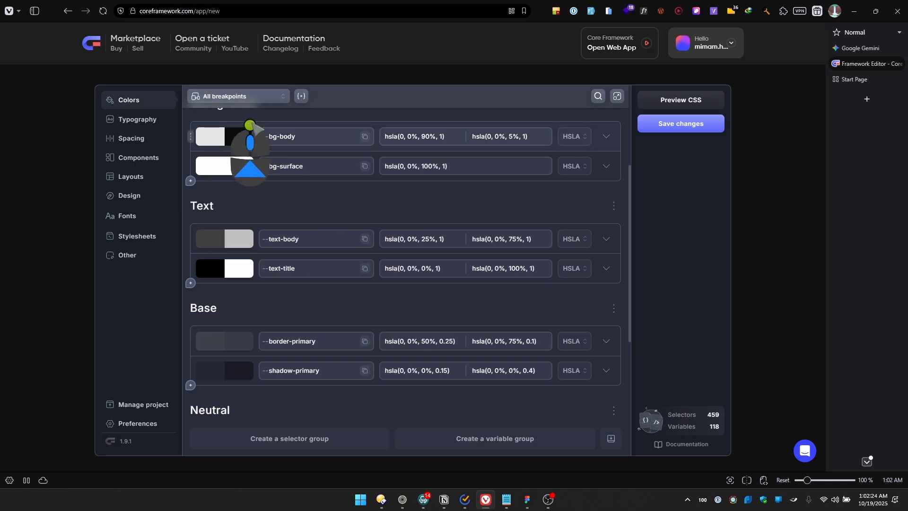
pyautogui.scroll(3, 379, 279)
pyautogui.click(127, 119)
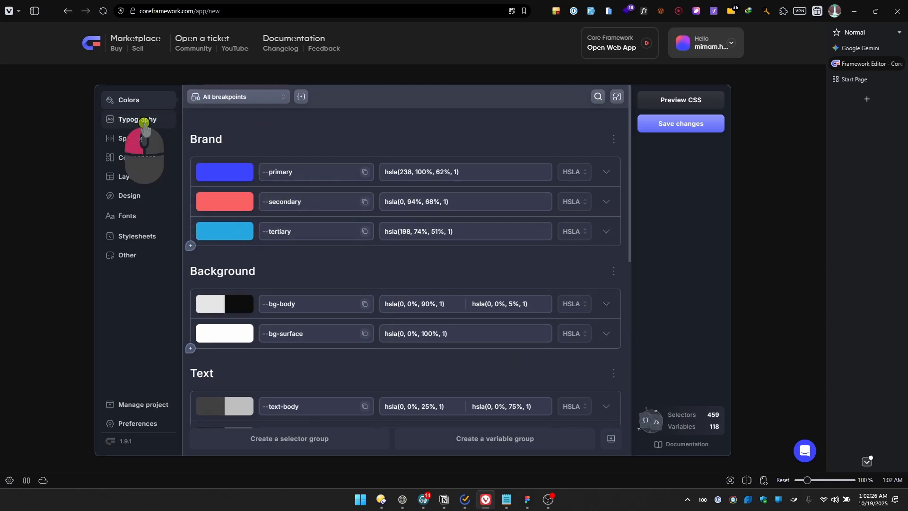
pyautogui.scroll(-10, 384, 251)
pyautogui.scroll(-2, 384, 241)
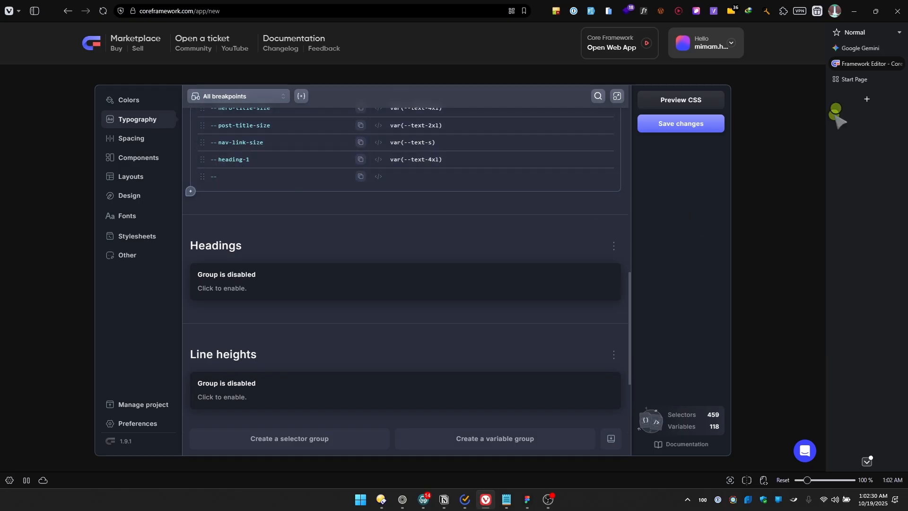
# Save the project and copy its full, unminified CSS from the CSS preview
pyautogui.click(671, 124)
pyautogui.click(683, 102)
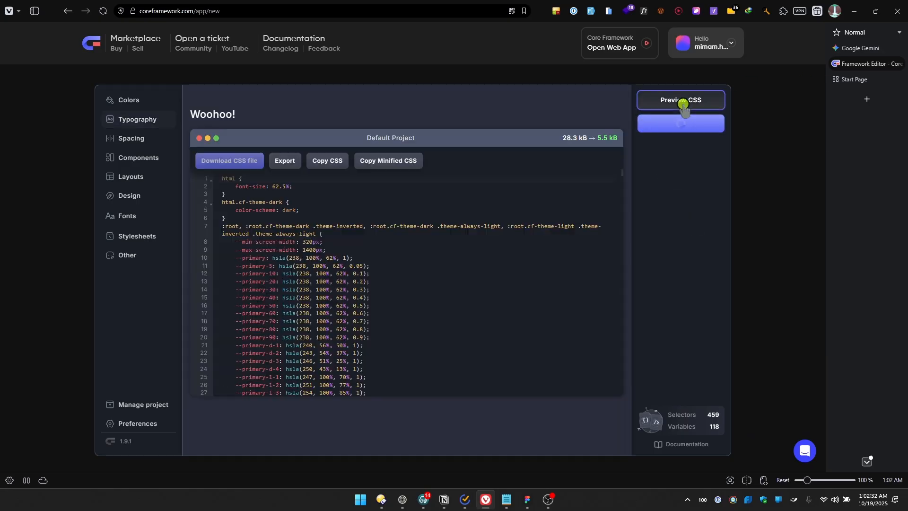
pyautogui.click(329, 164)
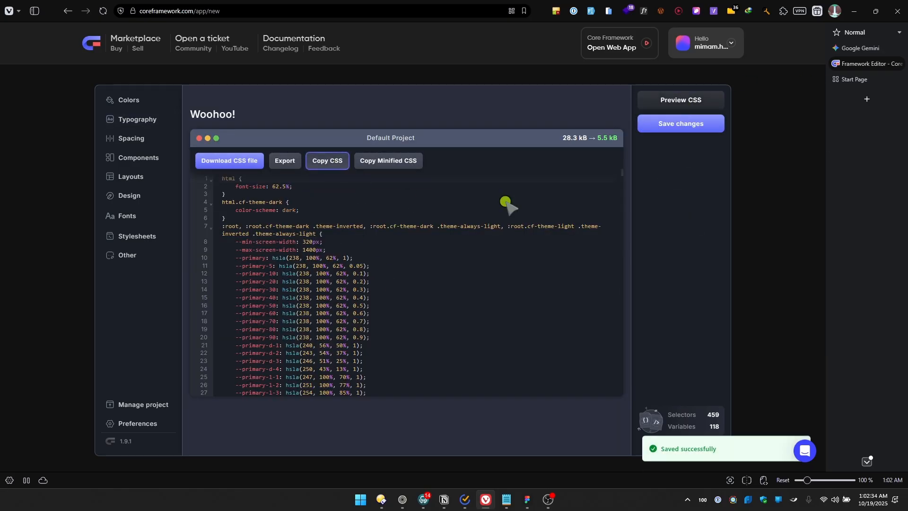
# Switch to the Gemini chat and paste the copied CSS into the prompt, followed by a few blank lines
pyautogui.click(858, 48)
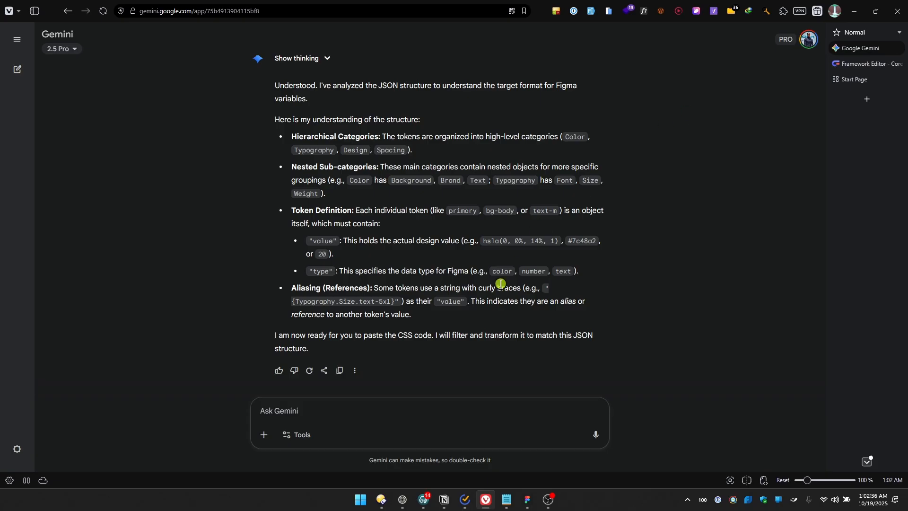
pyautogui.click(299, 406)
pyautogui.hotkey('ctrl', 'v')
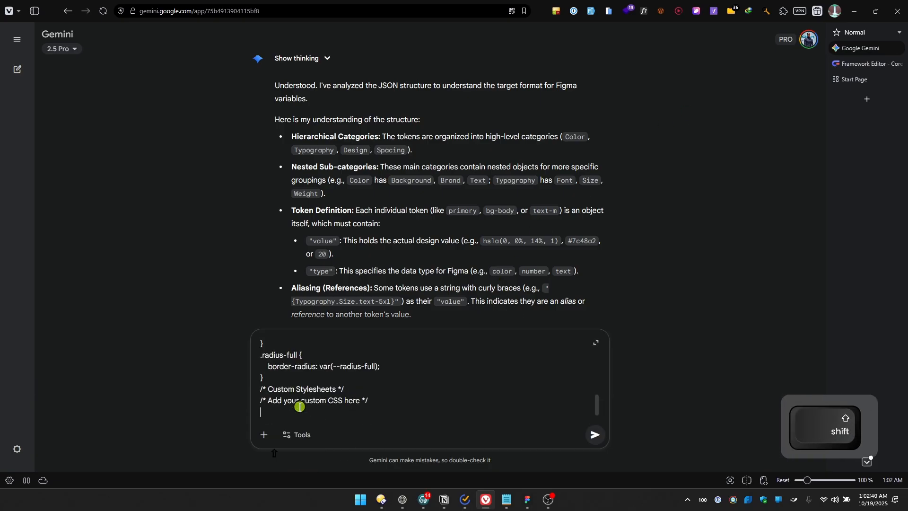
pyautogui.hotkey('shift', 'Return')
pyautogui.hotkey('shift', 'Return')
pyautogui.hotkey('shift', 'Return')
pyautogui.hotkey('shift', 'Return')
# Below the pasted CSS, write the instruction "Here's is the css, filter only what's needed, then for the clamp"
pyautogui.write('Here')
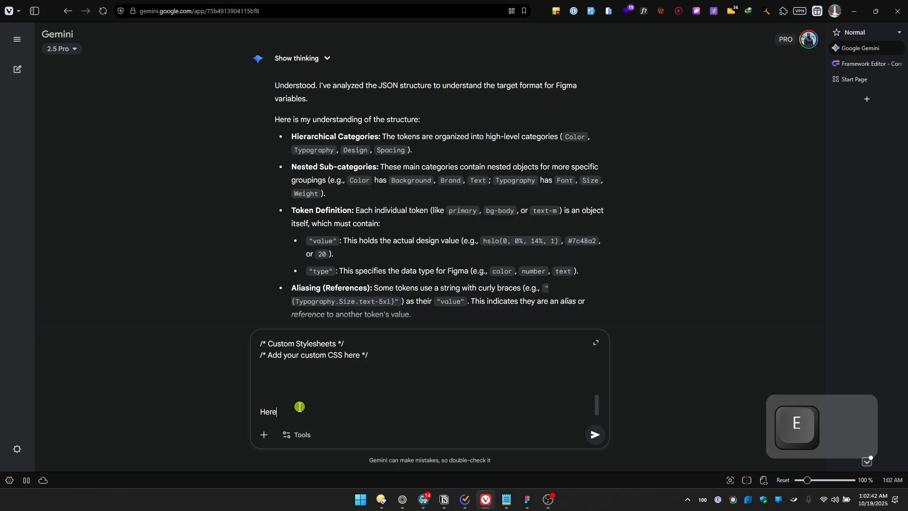
pyautogui.write("'s is the Ai,")
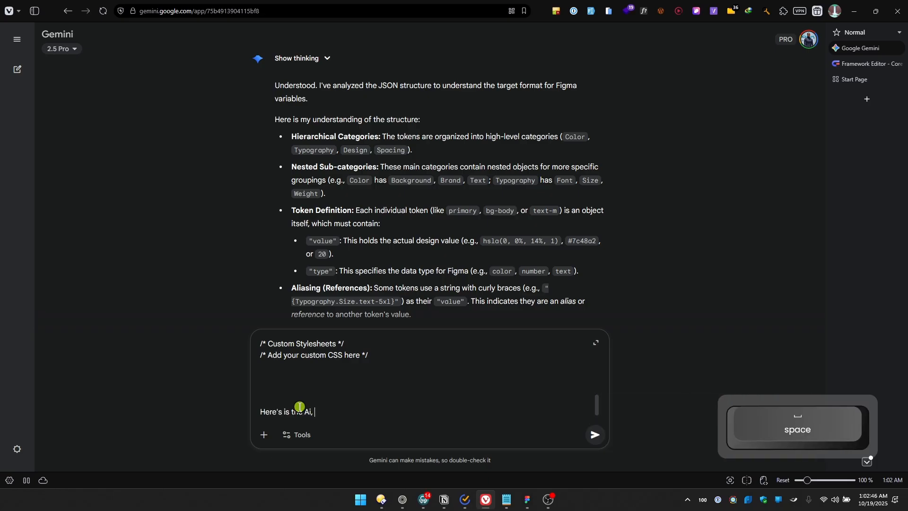
pyautogui.hotkey('ctrl', 'shift', 'Left')
pyautogui.write('c')
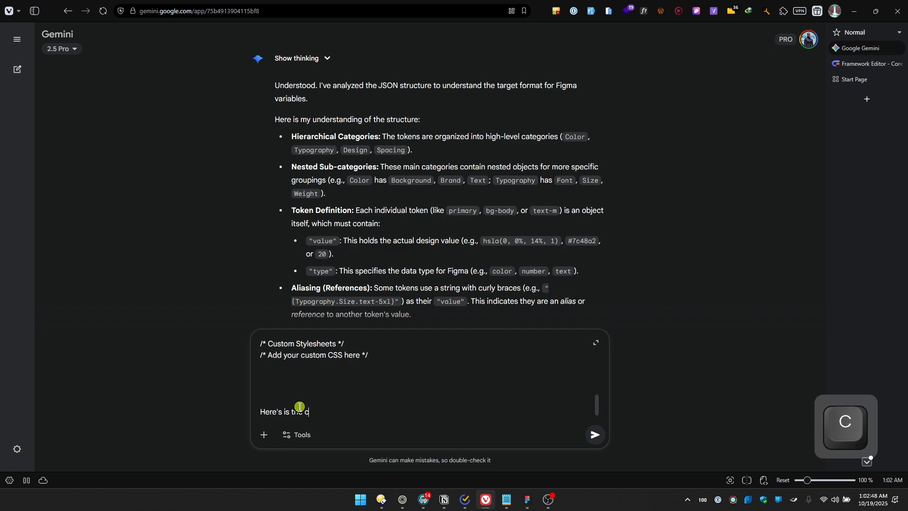
pyautogui.write('ss, filte')
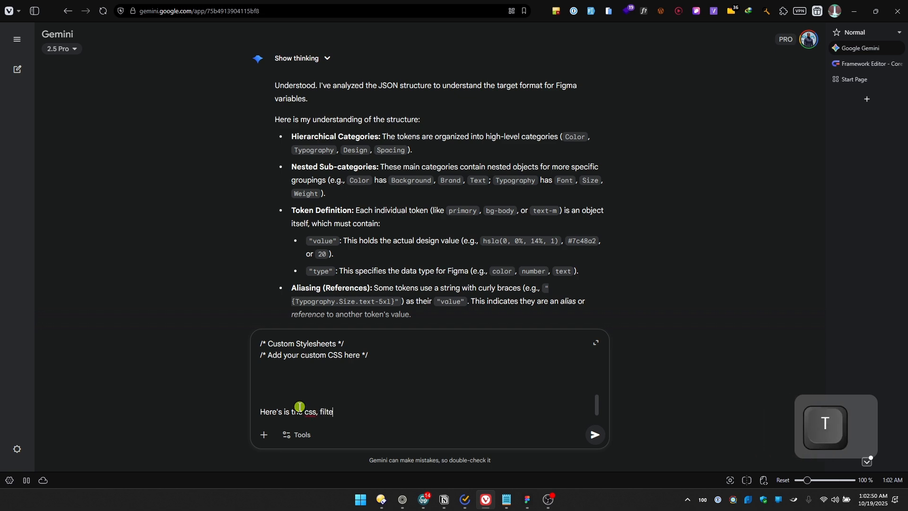
pyautogui.write("r only what's ")
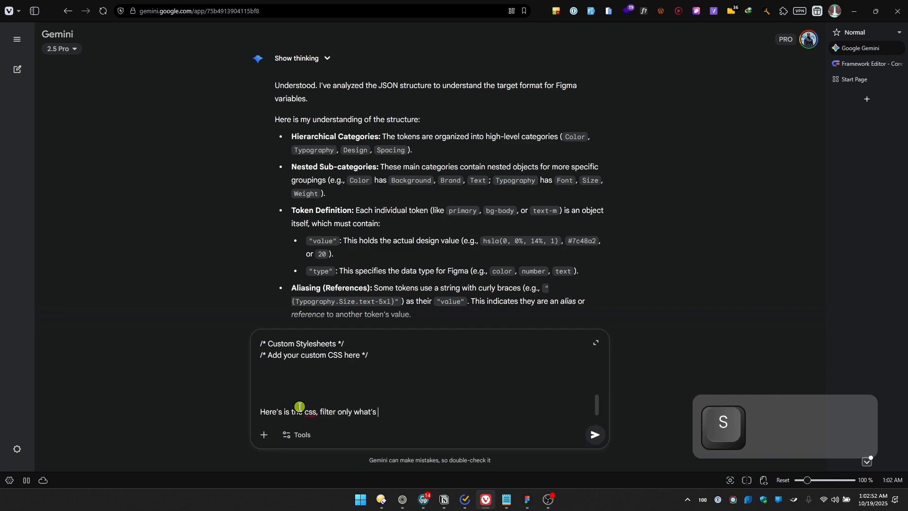
pyautogui.write('needed, t')
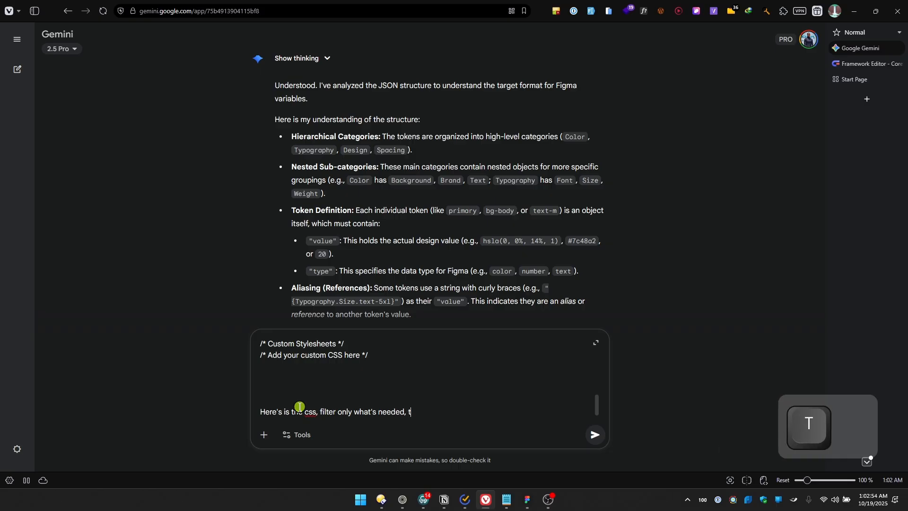
pyautogui.write('hen ')
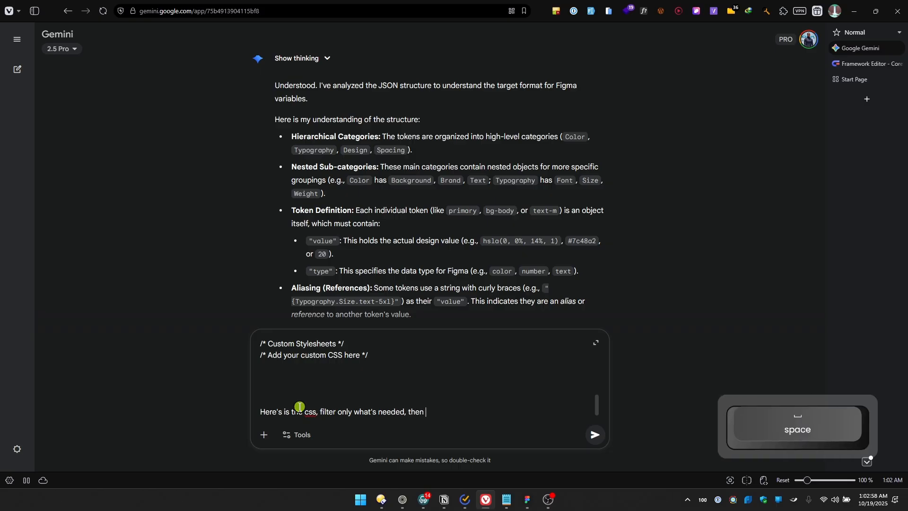
pyautogui.write('for')
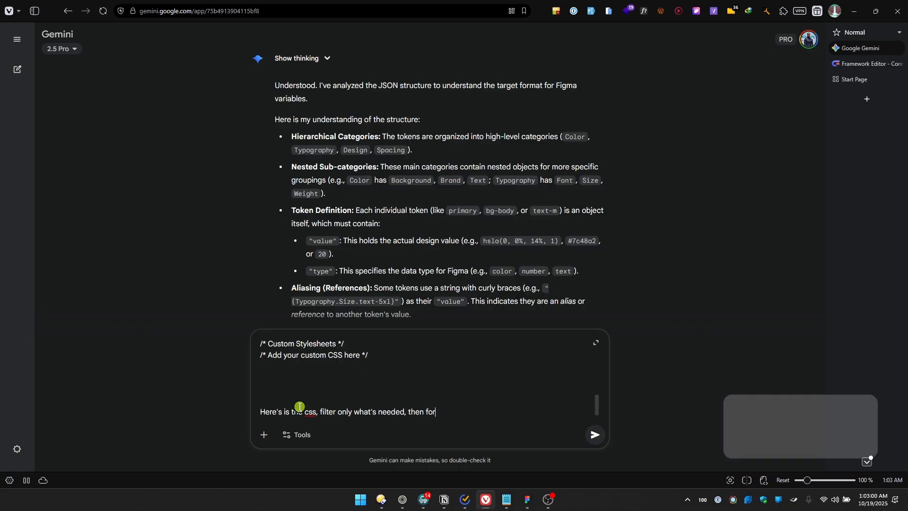
pyautogui.write(' the clamp, get the bigges')
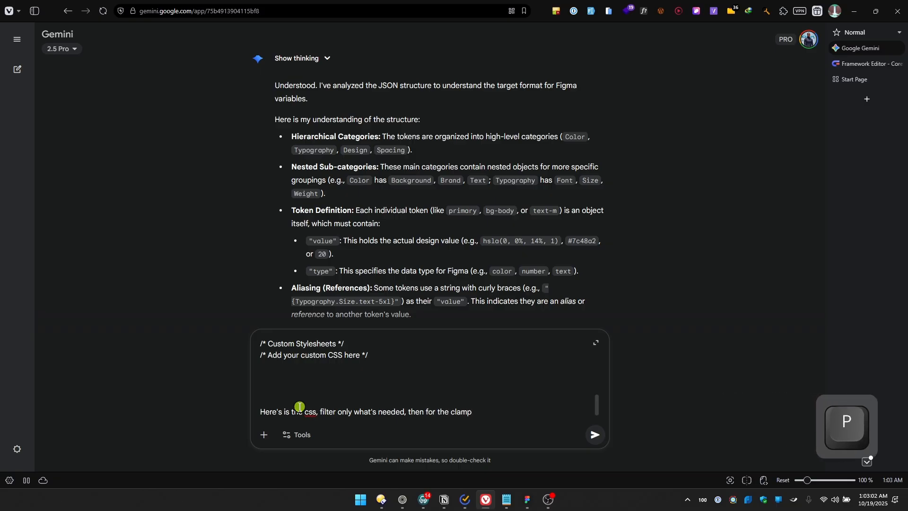
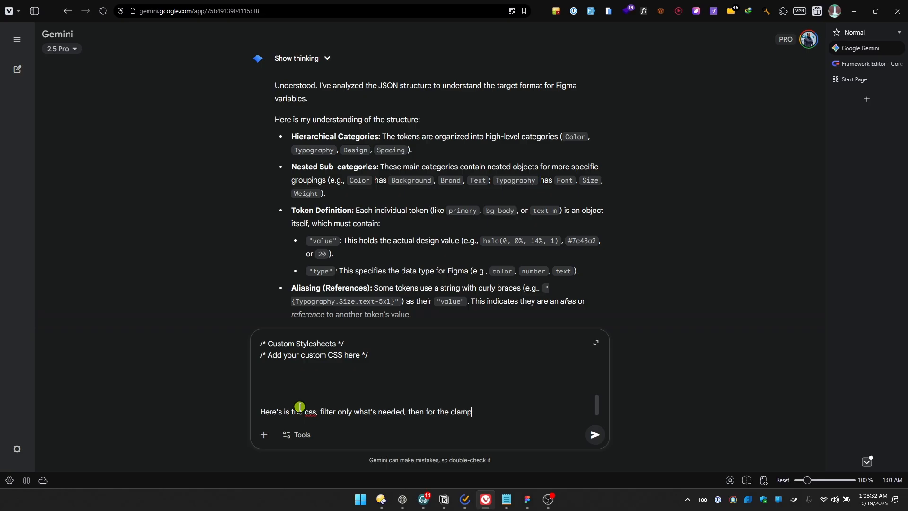
# Complete the clamp instruction in the prompt with ", get the biggest value, and convert to px."
pyautogui.write(', ')
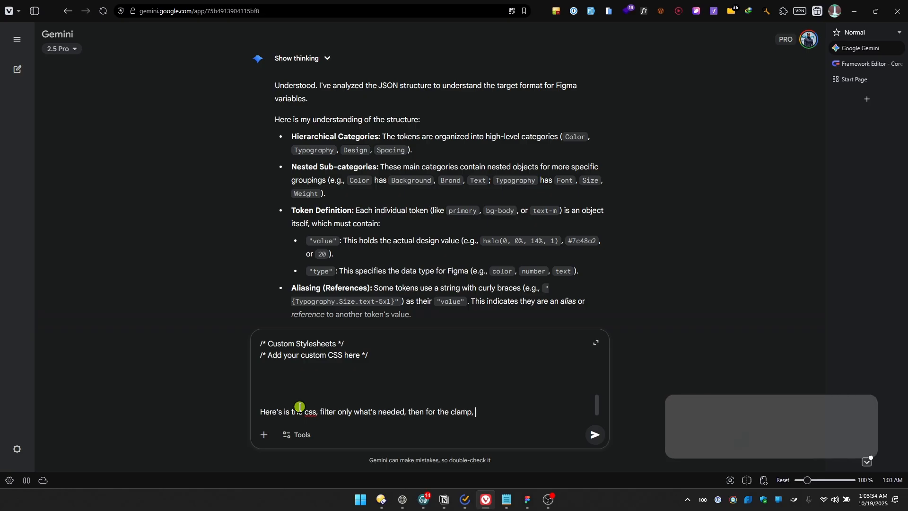
pyautogui.write('get the bigges')
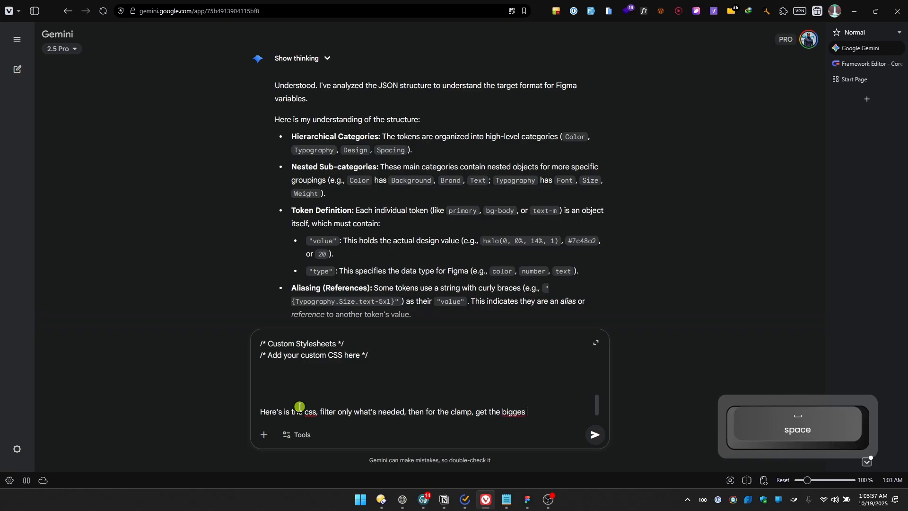
pyautogui.press('BackSpace')
pyautogui.write('t value, ')
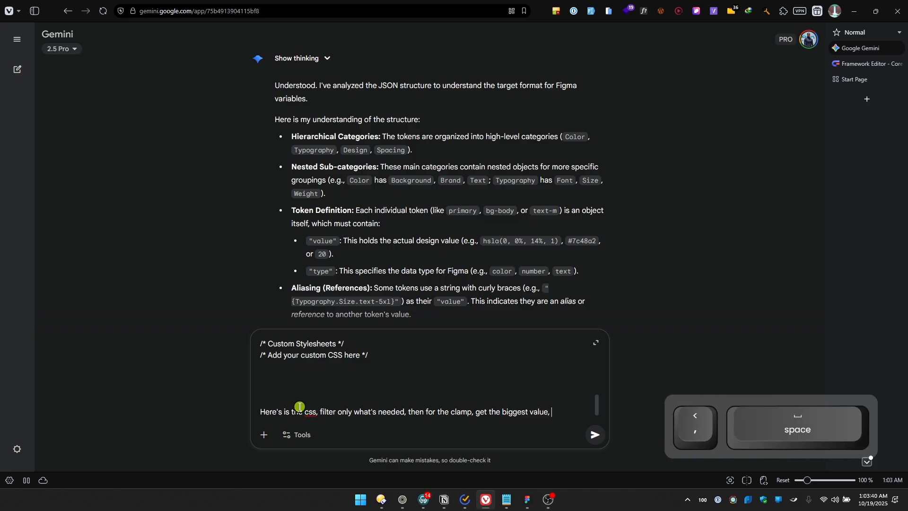
pyautogui.write('and con')
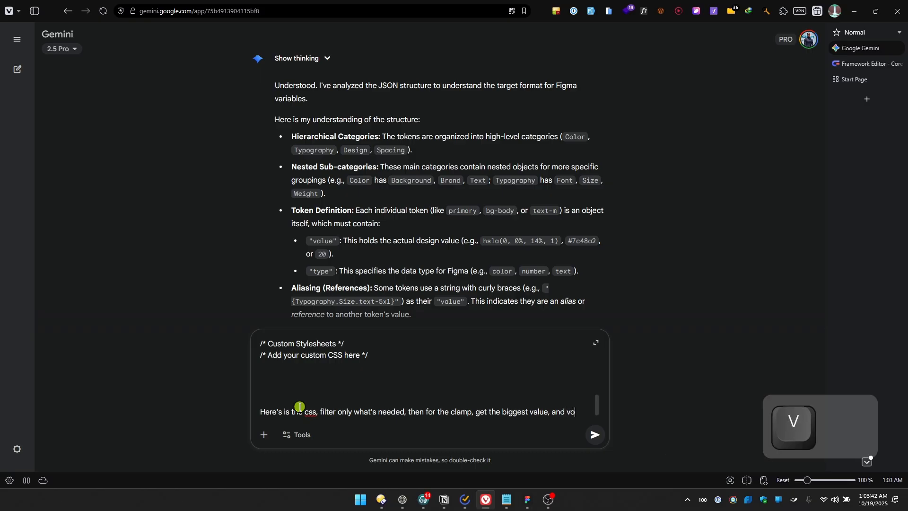
pyautogui.write('vert to ')
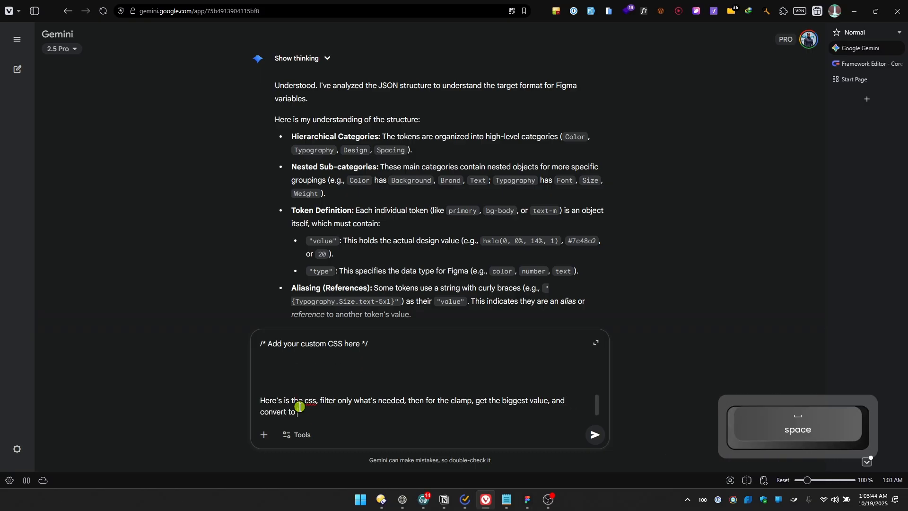
pyautogui.write('px.')
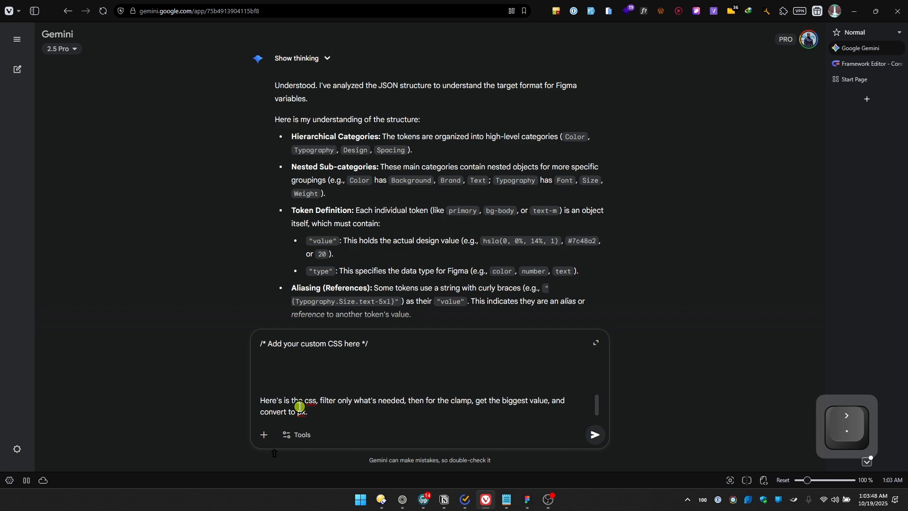
# Add a prompt line reading "for pixels lover than 16, round it up to nearest multiple of 2"
pyautogui.hotkey('shift', 'Return')
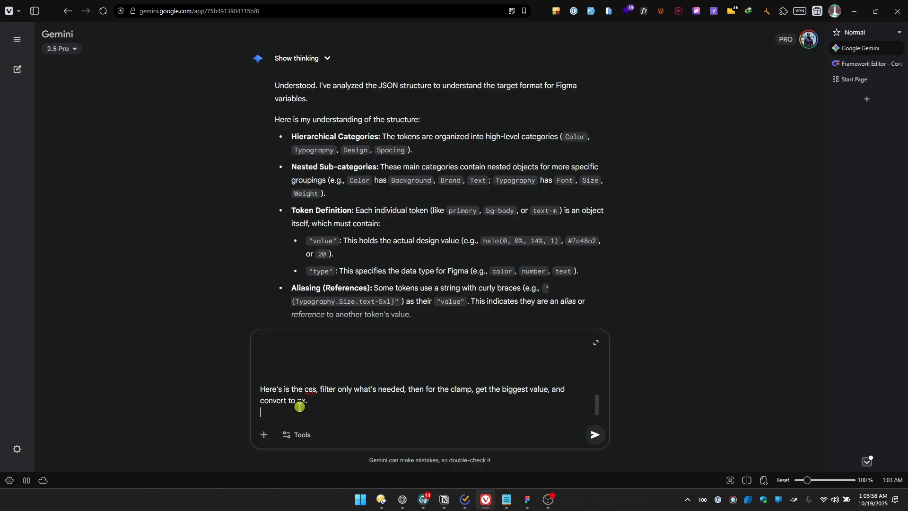
pyautogui.write('for ')
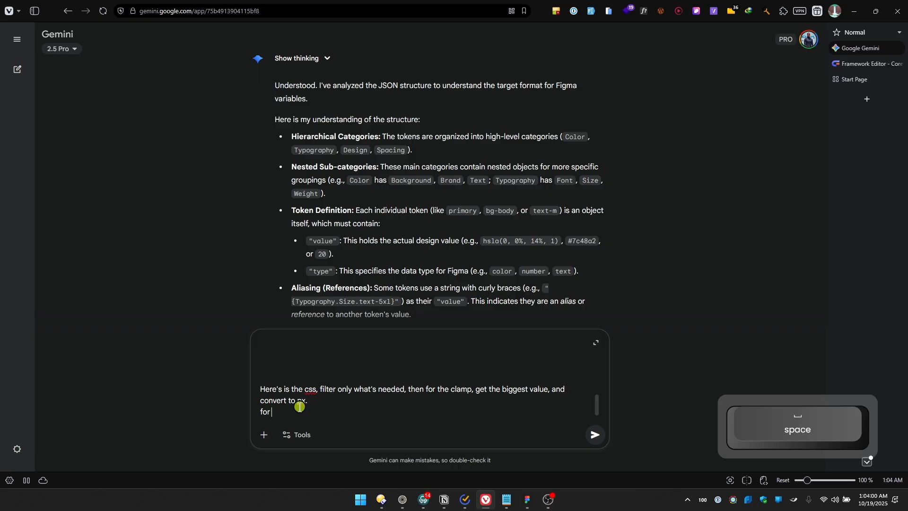
pyautogui.write('p')
pyautogui.press('BackSpace')
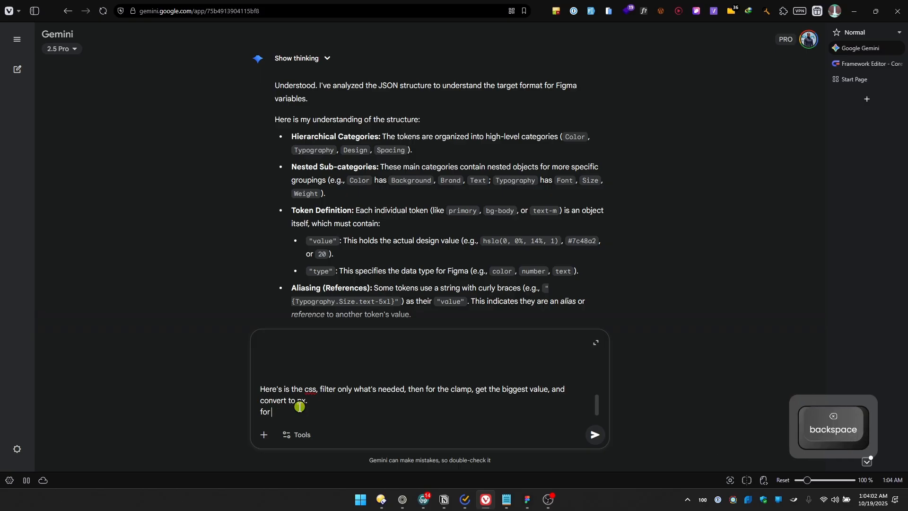
pyautogui.write('pixels lower th')
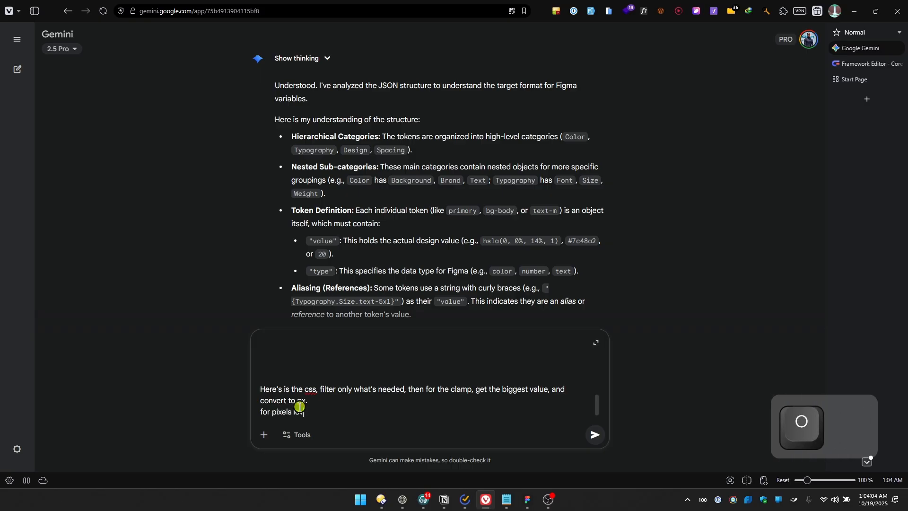
pyautogui.write('an 16')
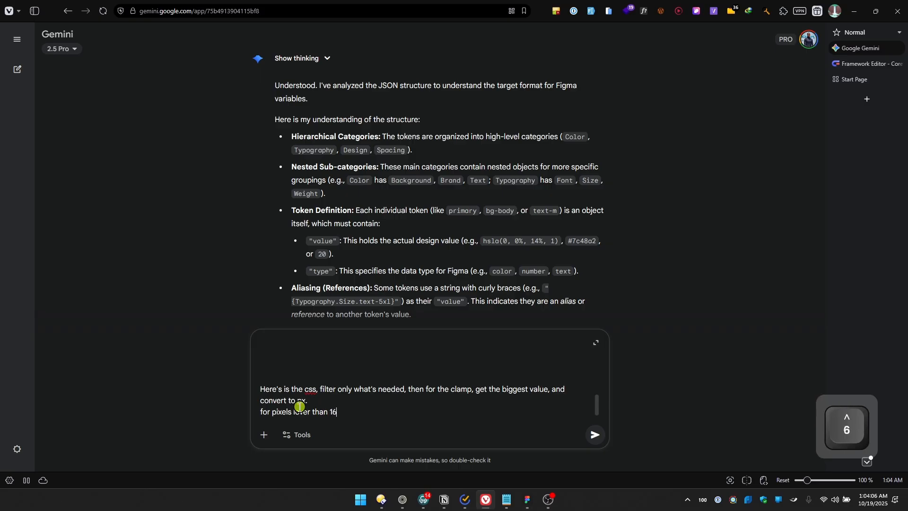
pyautogui.write(', round it ')
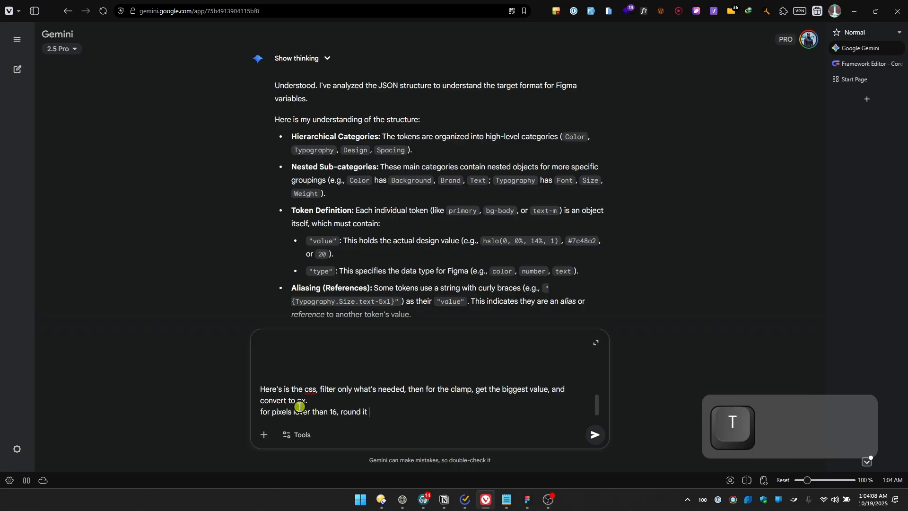
pyautogui.write('up to ne')
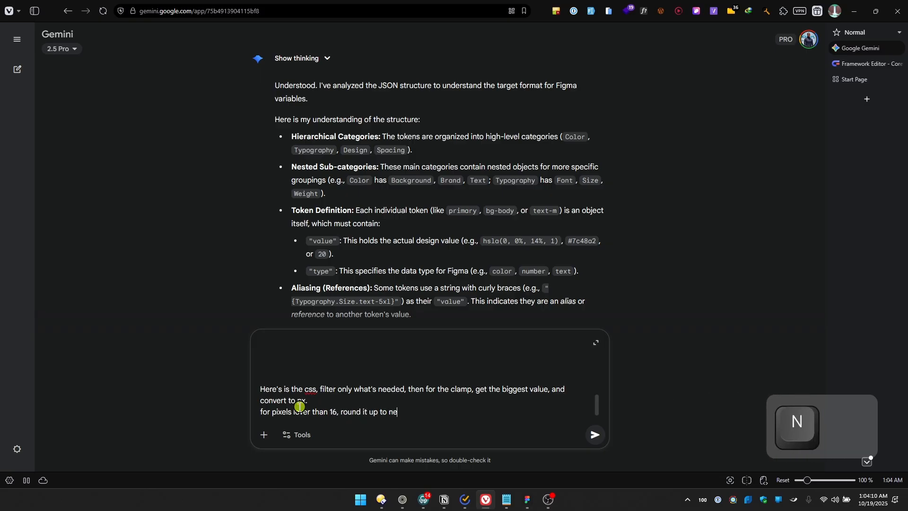
pyautogui.write('arest m')
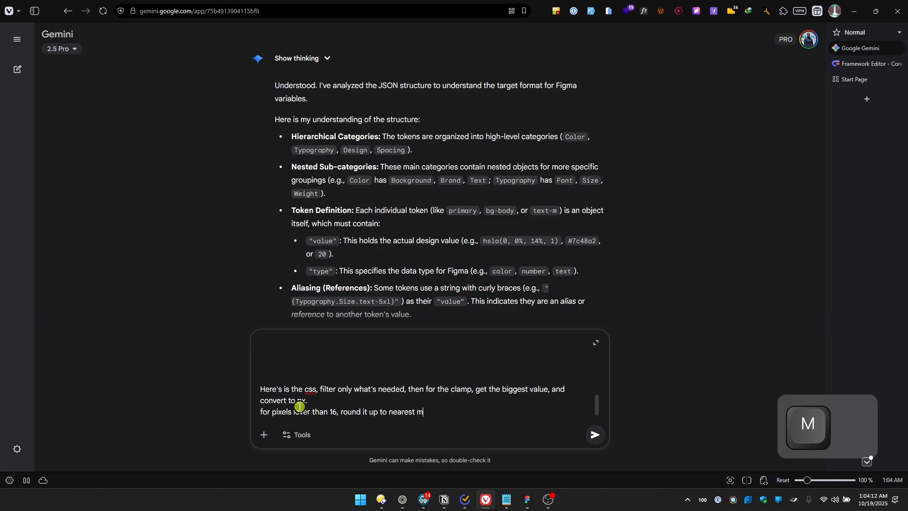
pyautogui.write('ultiple of 2')
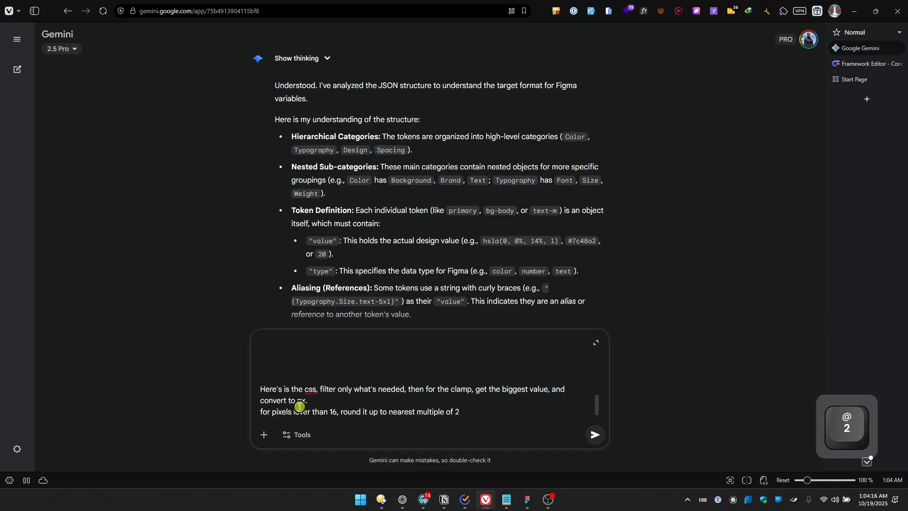
# Add another prompt line reading "for pixels higher than 16, round it up to nearest mulitple of 4"
pyautogui.hotkey('shift', 'Return')
pyautogui.write('for p')
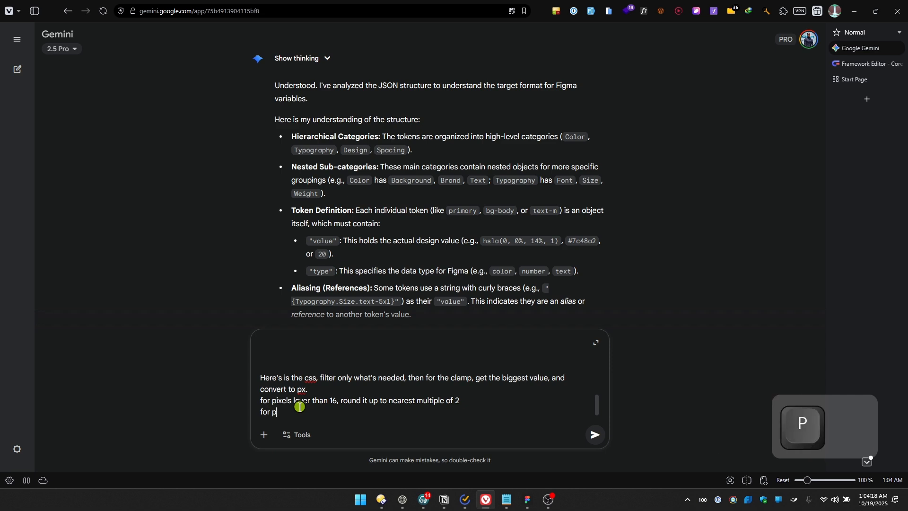
pyautogui.write('ixels')
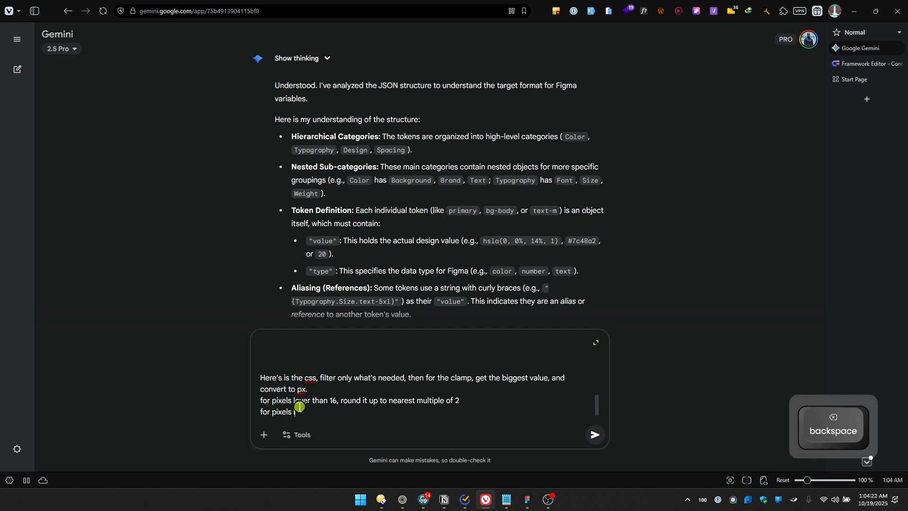
pyautogui.write(' lower than')
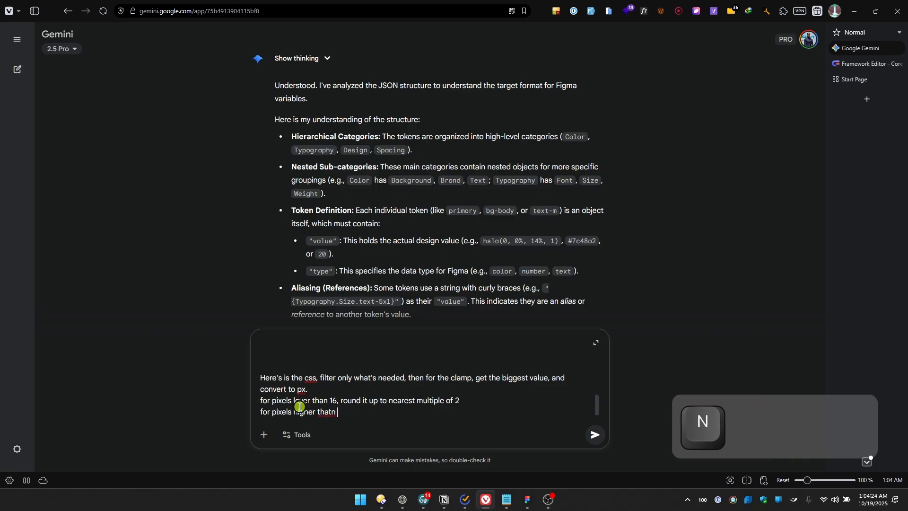
pyautogui.press('BackSpace')
pyautogui.write('n 16')
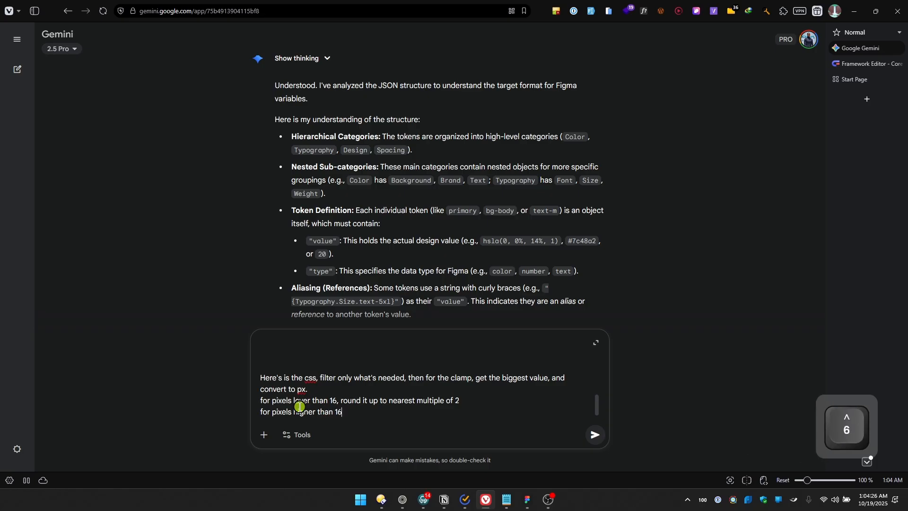
pyautogui.write(', round')
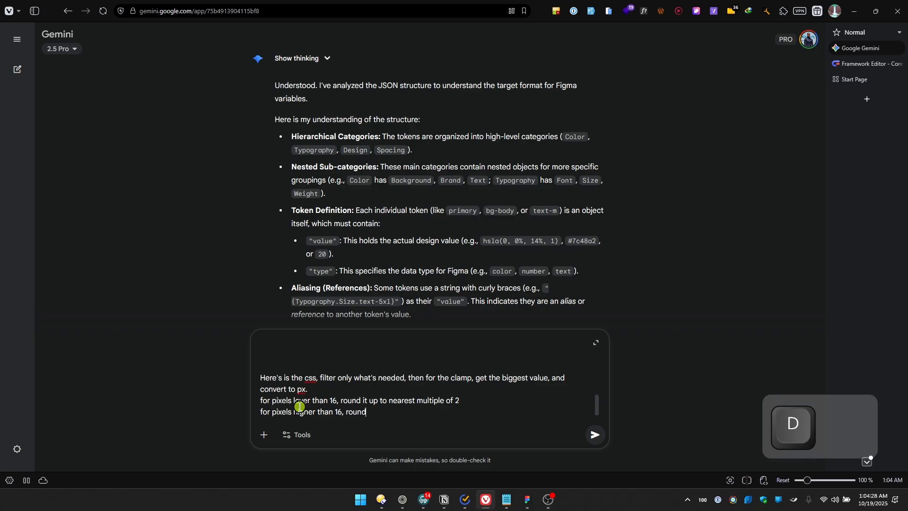
pyautogui.write(' it up to t')
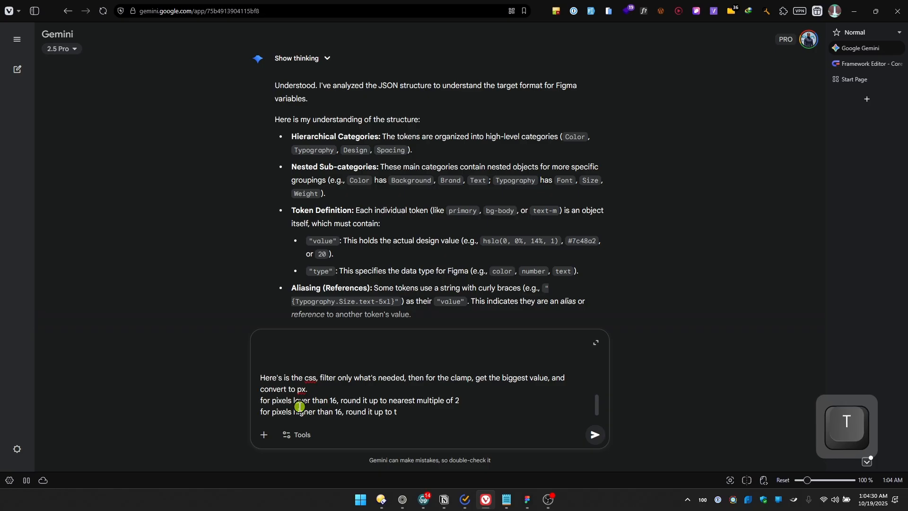
pyautogui.press('BackSpace')
pyautogui.write('nearest m')
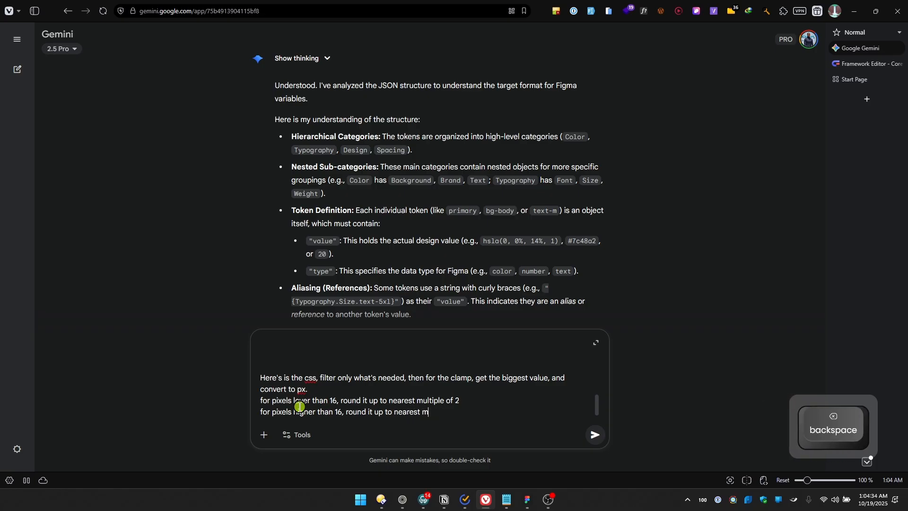
pyautogui.write('u')
pyautogui.write('litple of 4')
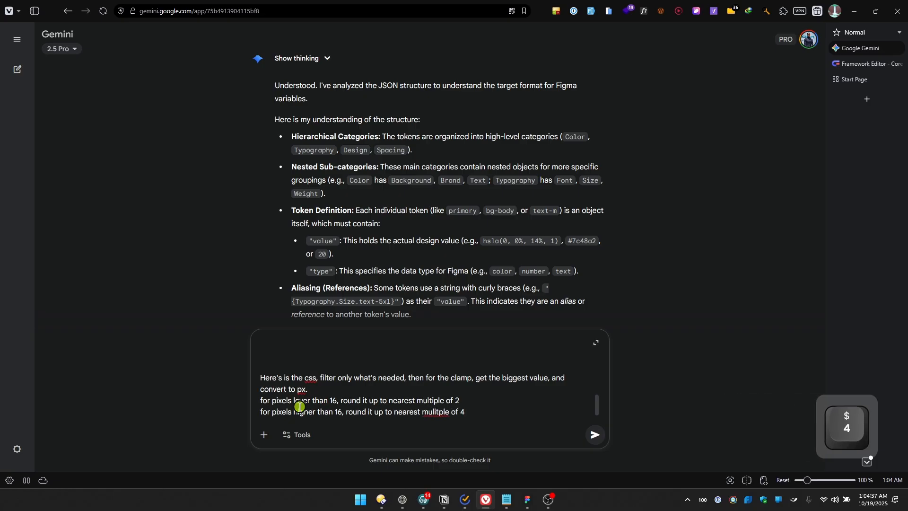
# Switch to the Core Framework editor and review the minimum and maximum text sizes in the Typography settings
pyautogui.hotkey('ctrl', 'Tab')
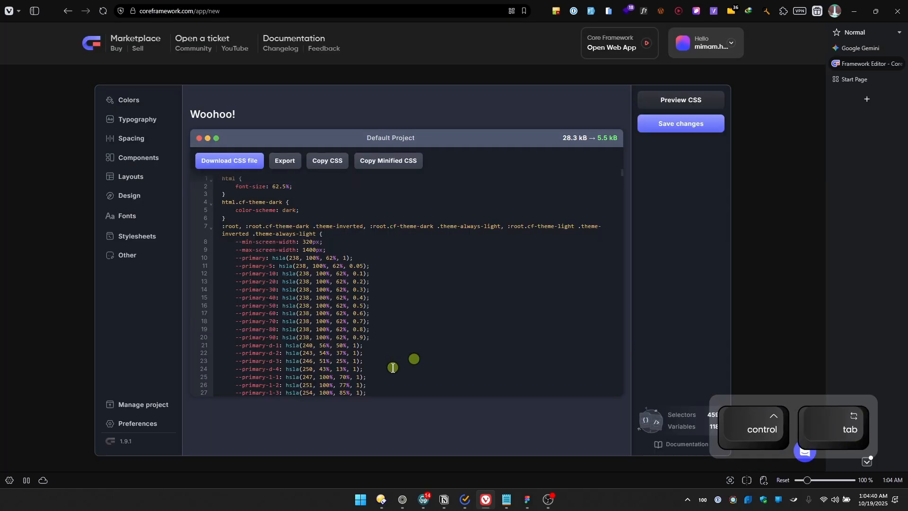
pyautogui.click(130, 122)
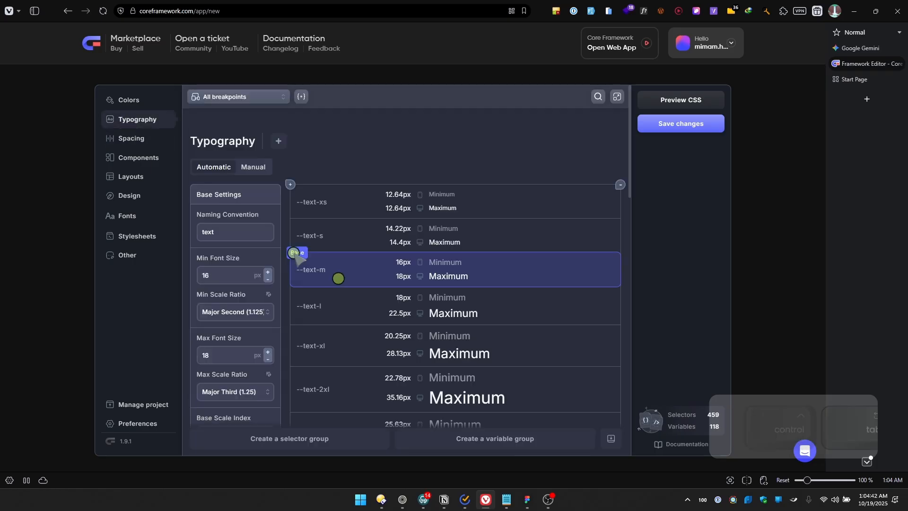
pyautogui.scroll(-3, 400, 222)
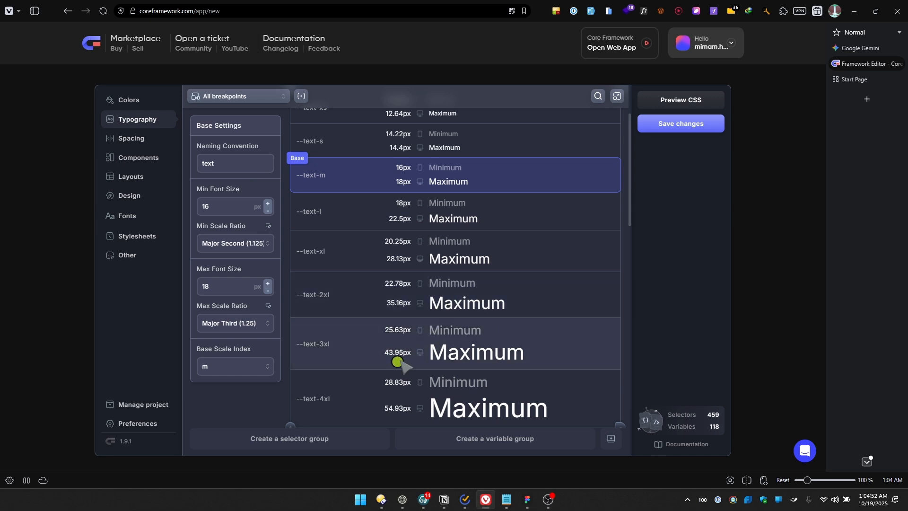
# Return to the Gemini chat, add the final line "make sure 1rem = 10px with your conversion", and submit the prompt
pyautogui.hotkey('ctrl', 'Tab')
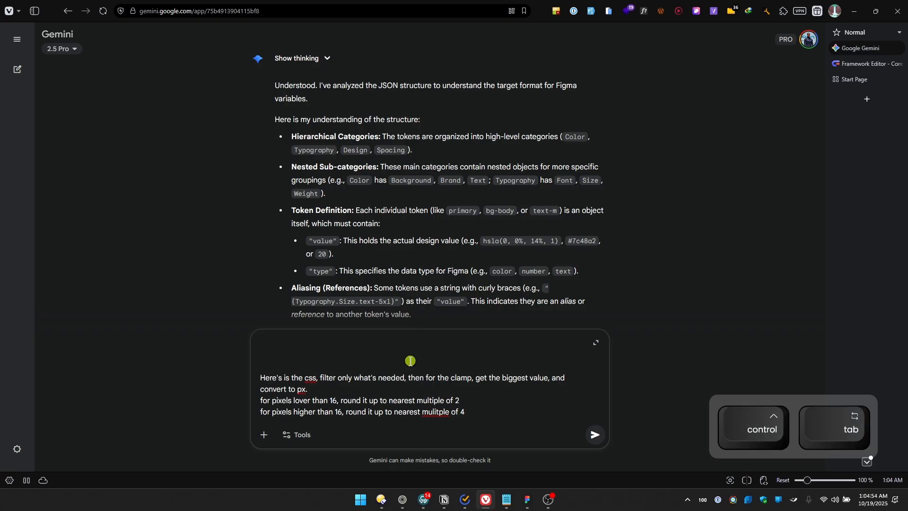
pyautogui.scroll(-2, 408, 399)
pyautogui.click(481, 402)
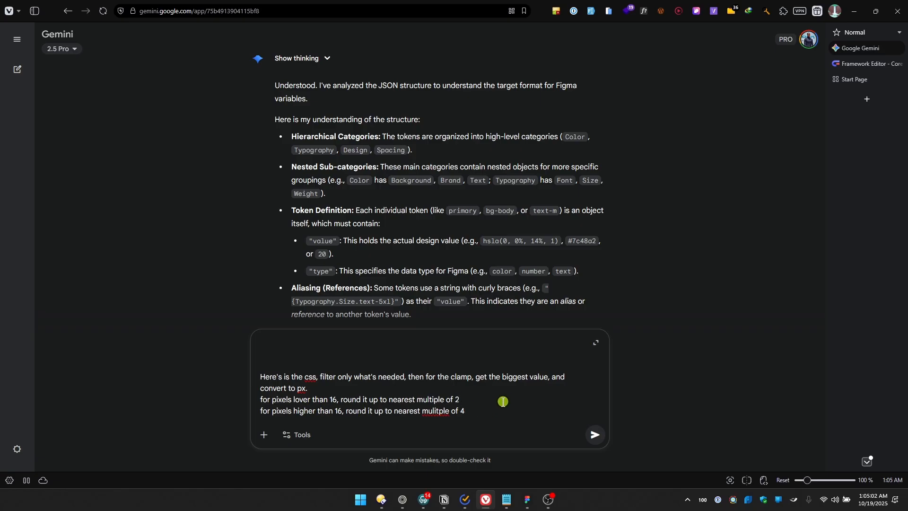
pyautogui.hotkey('shift', 'Return')
pyautogui.write('make sur')
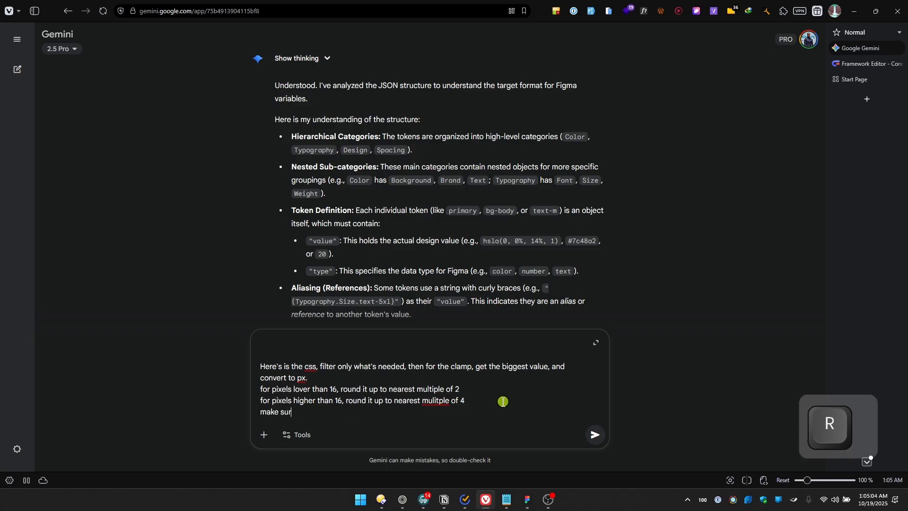
pyautogui.write('e 1rem ')
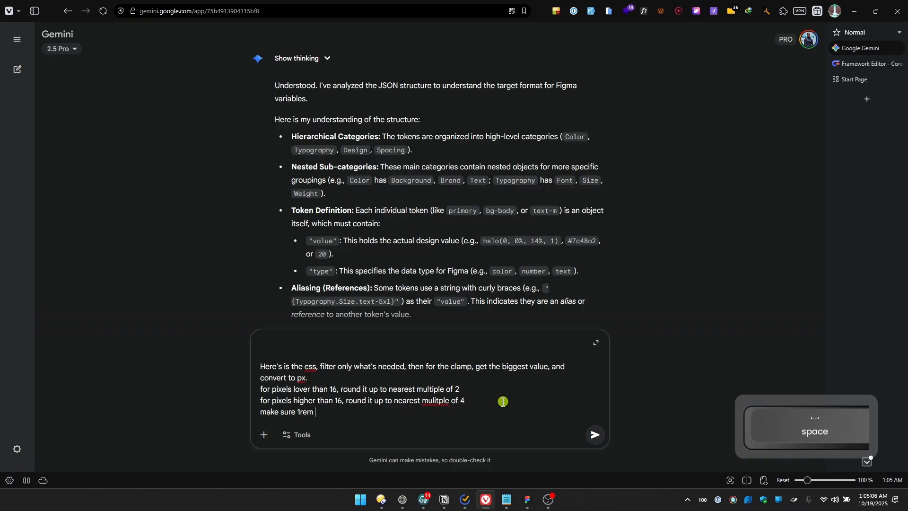
pyautogui.write('= ')
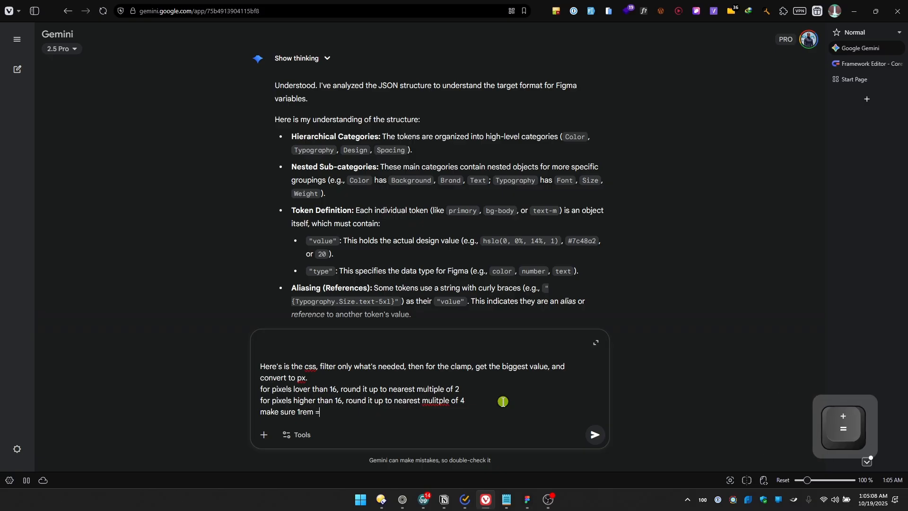
pyautogui.write('10px ')
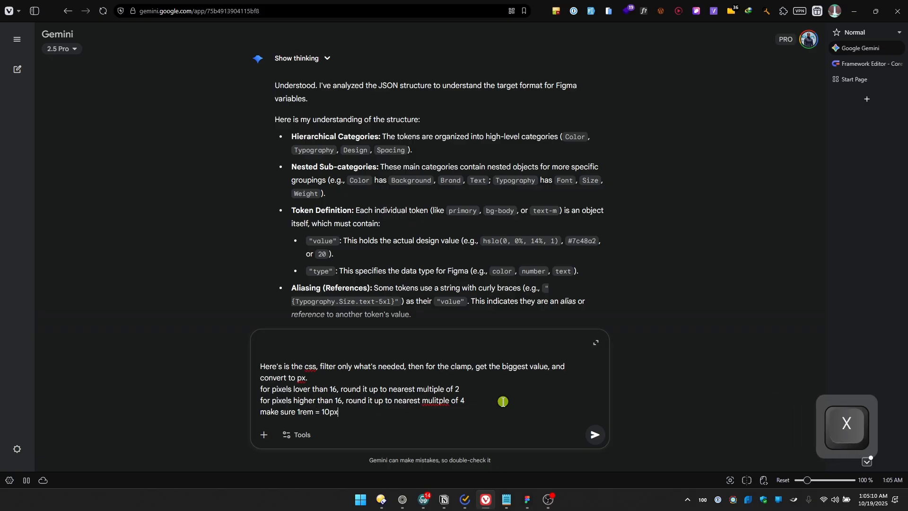
pyautogui.write('with your ')
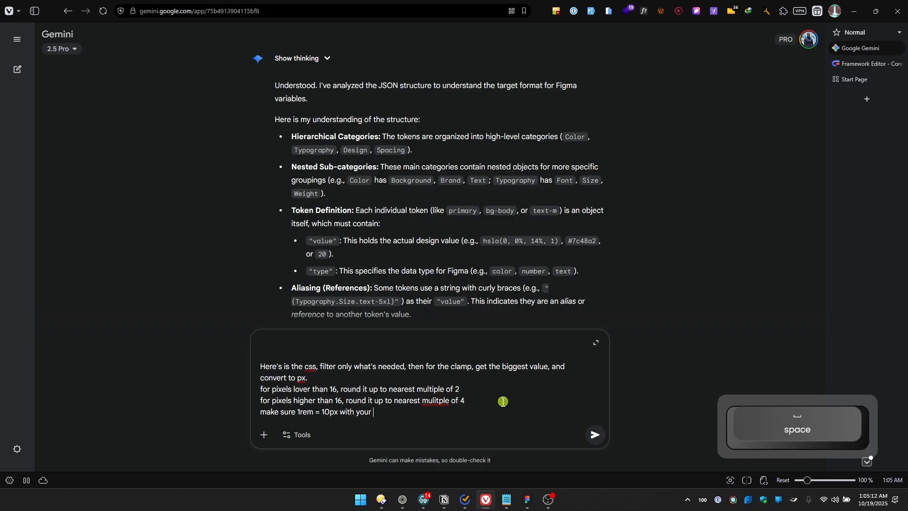
pyautogui.write('conversion')
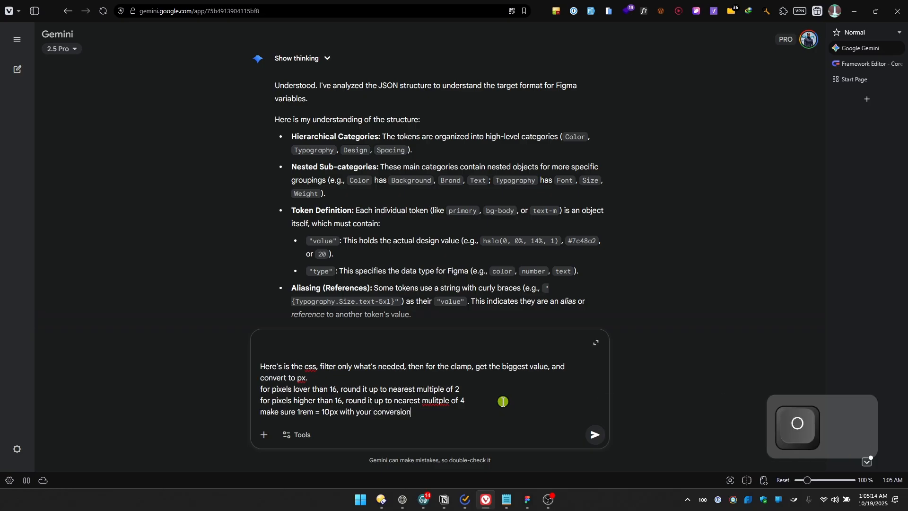
pyautogui.press('Return')
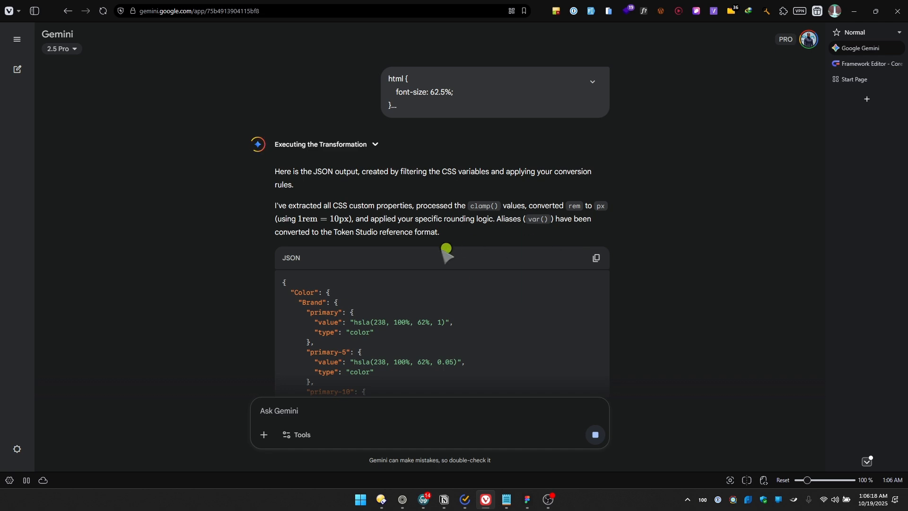
# Look over the generated token JSON in the Gemini response and copy the whole code block
pyautogui.scroll(-2, 426, 302)
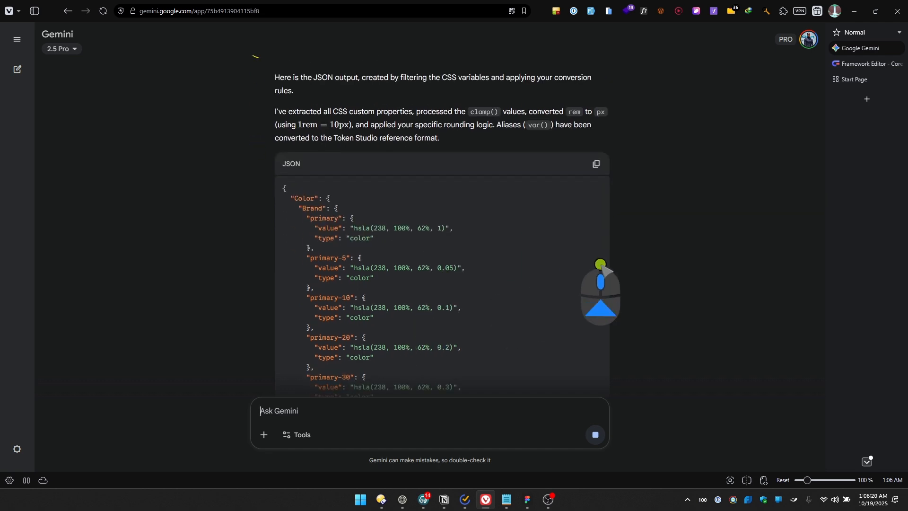
pyautogui.scroll(2, 600, 263)
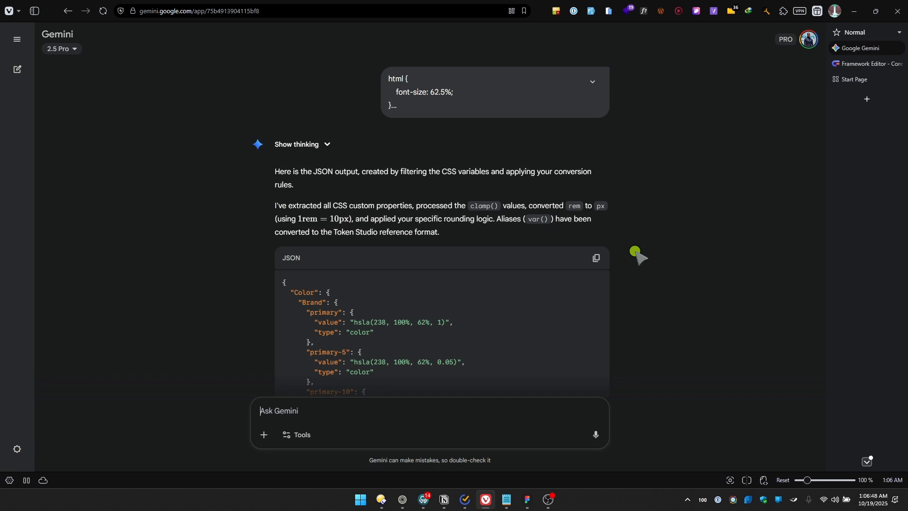
pyautogui.click(595, 258)
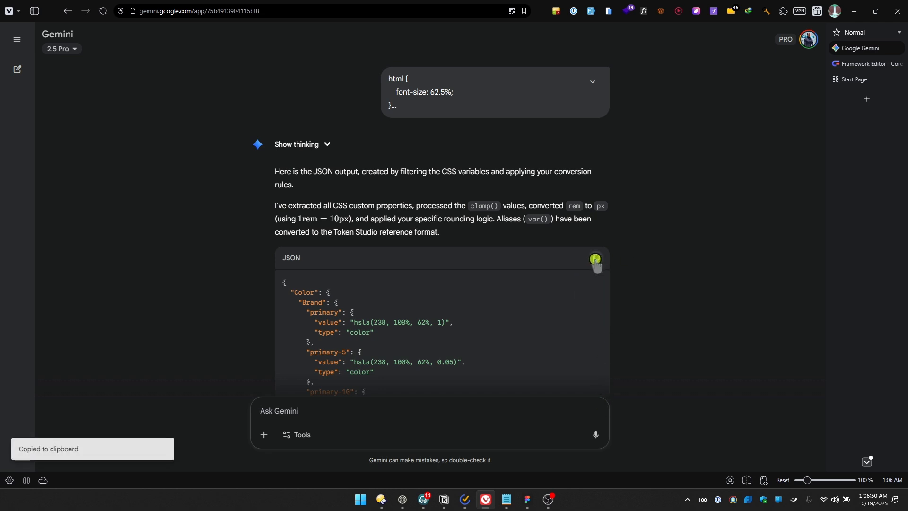
# Switch to Figma, replace the global token set's JSON in Tokens Studio with the copied code, and save it
pyautogui.click(527, 499)
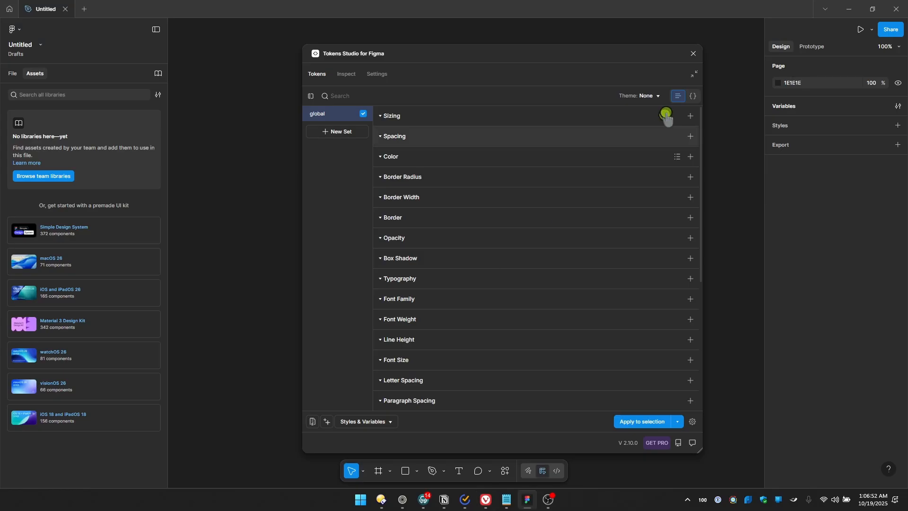
pyautogui.click(693, 96)
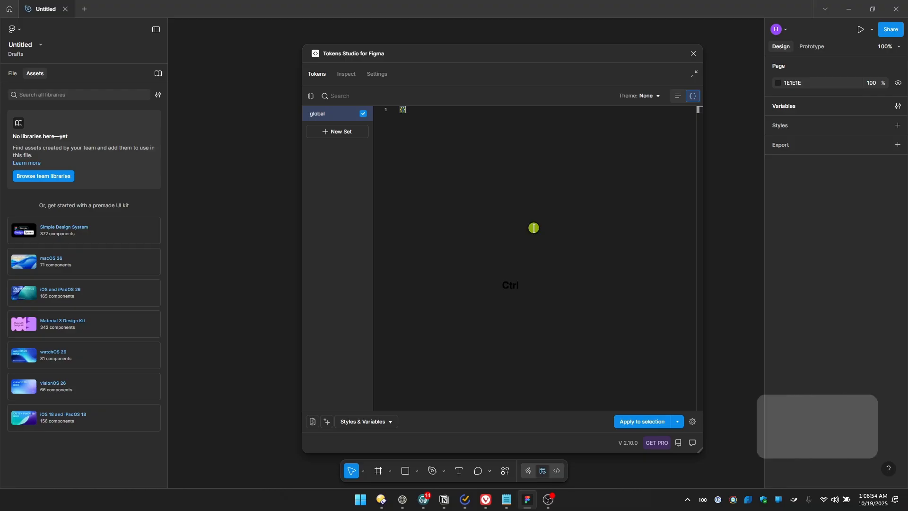
pyautogui.hotkey('ctrl', 'a')
pyautogui.press('BackSpace')
pyautogui.hotkey('ctrl', 'v')
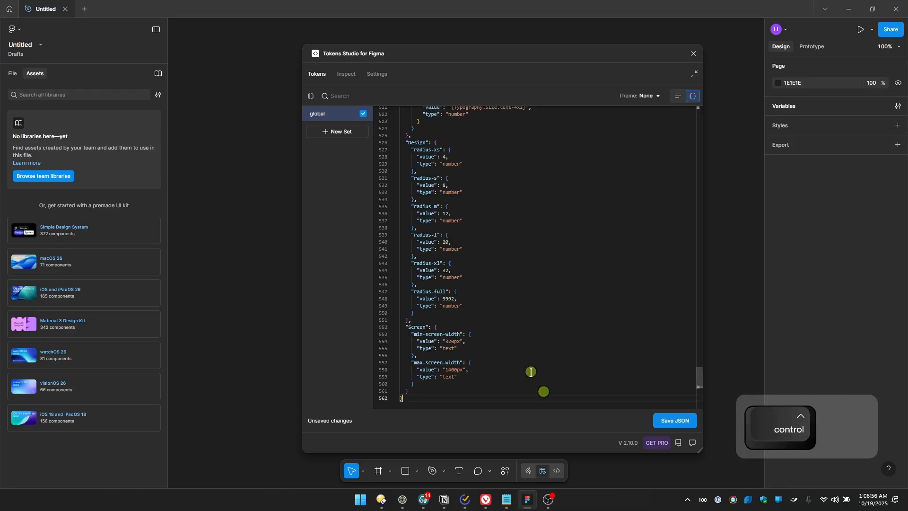
pyautogui.click(676, 420)
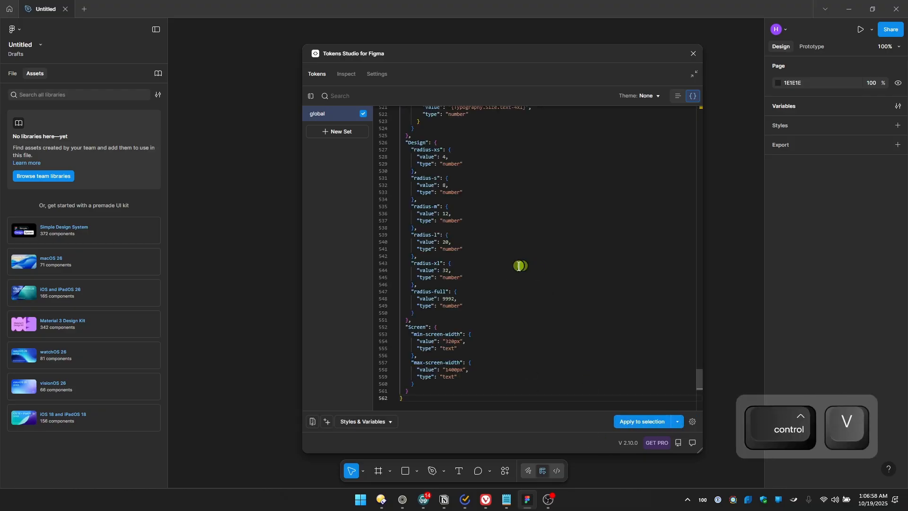
# Review the imported color, text and number tokens in list view, and check the file's existing Figma variables
pyautogui.click(677, 96)
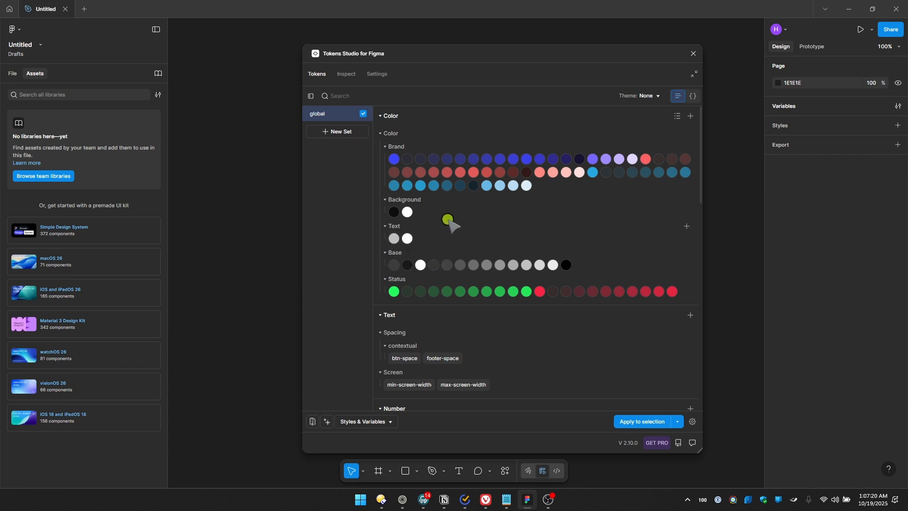
pyautogui.scroll(-3, 517, 269)
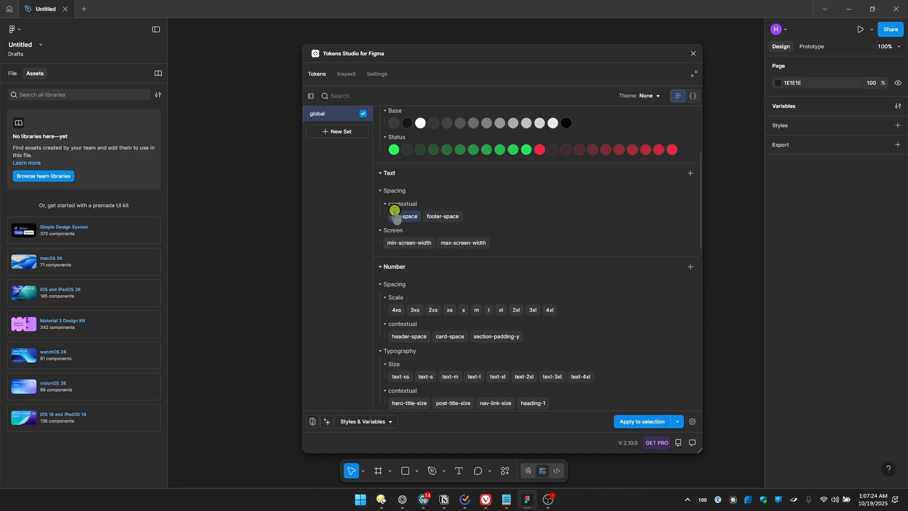
pyautogui.moveTo(402, 215)
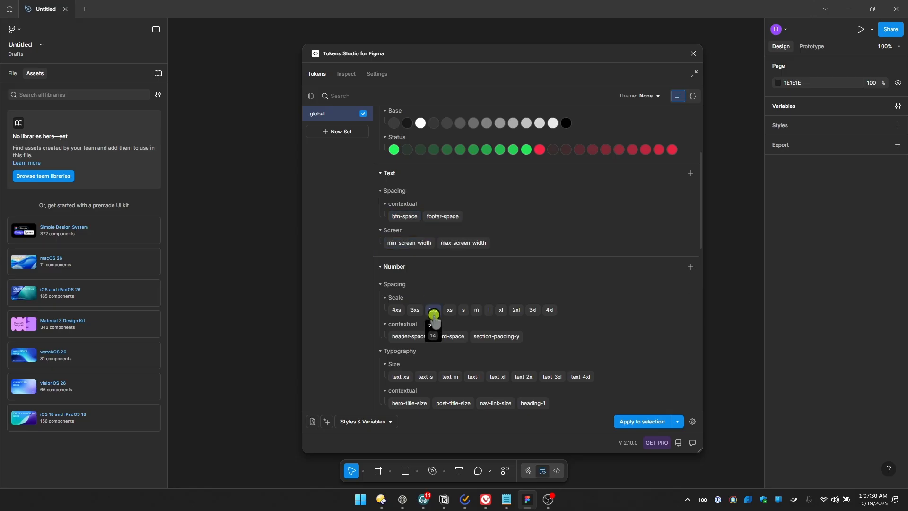
pyautogui.moveTo(466, 312)
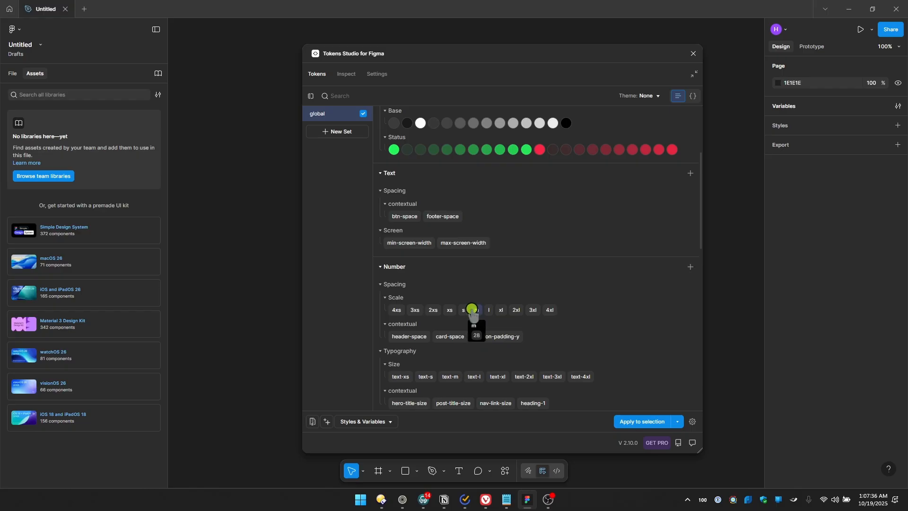
pyautogui.scroll(-2, 472, 310)
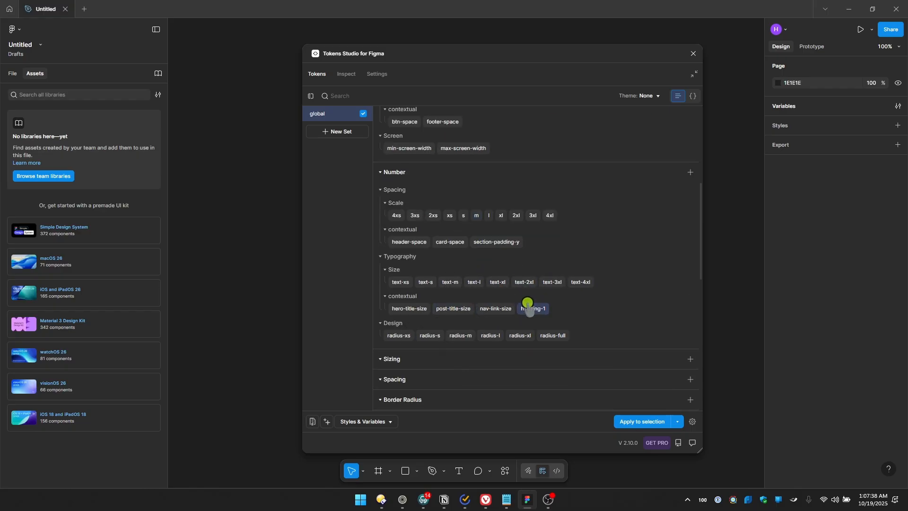
pyautogui.moveTo(534, 307)
pyautogui.scroll(5, 524, 301)
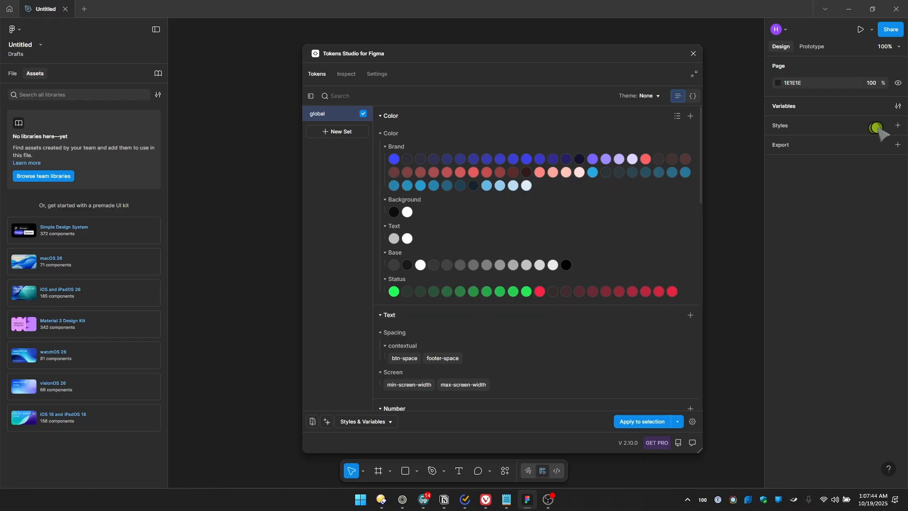
pyautogui.click(899, 109)
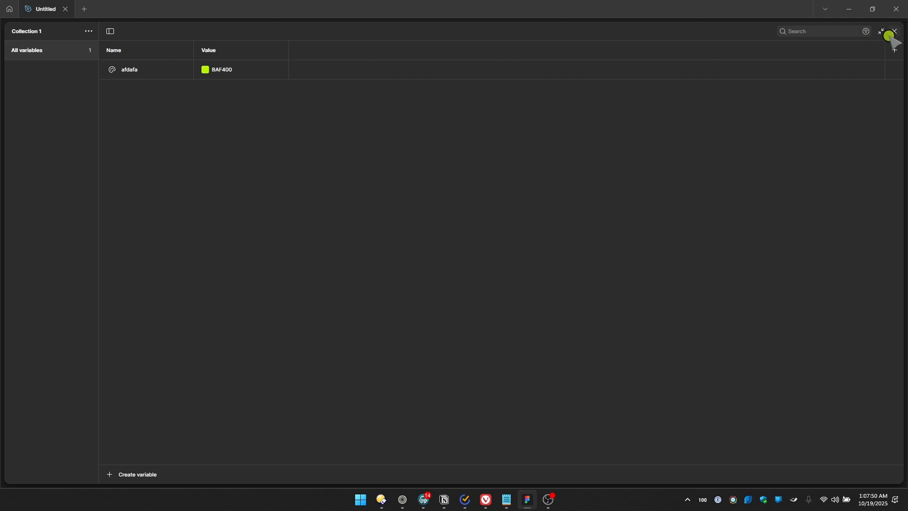
pyautogui.press('Escape')
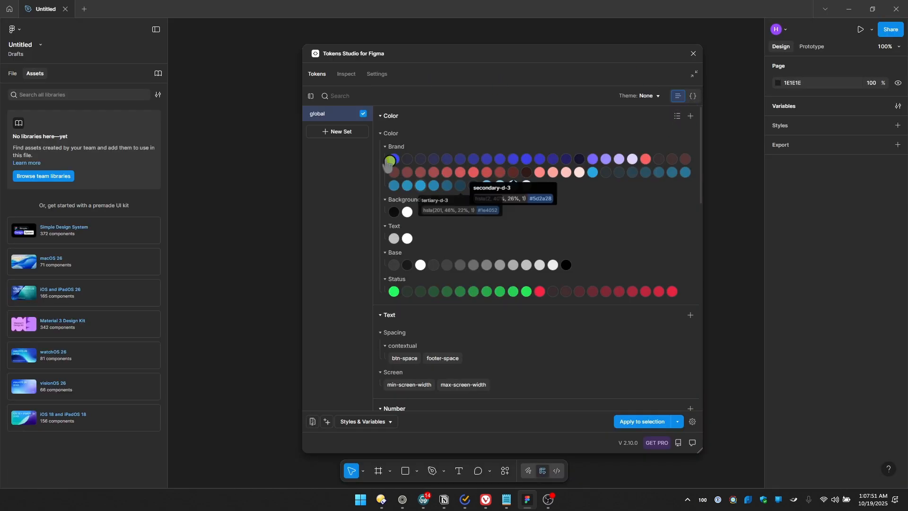
# Rename the global token set with the project owner's name
pyautogui.rightClick(321, 114)
pyautogui.click(354, 122)
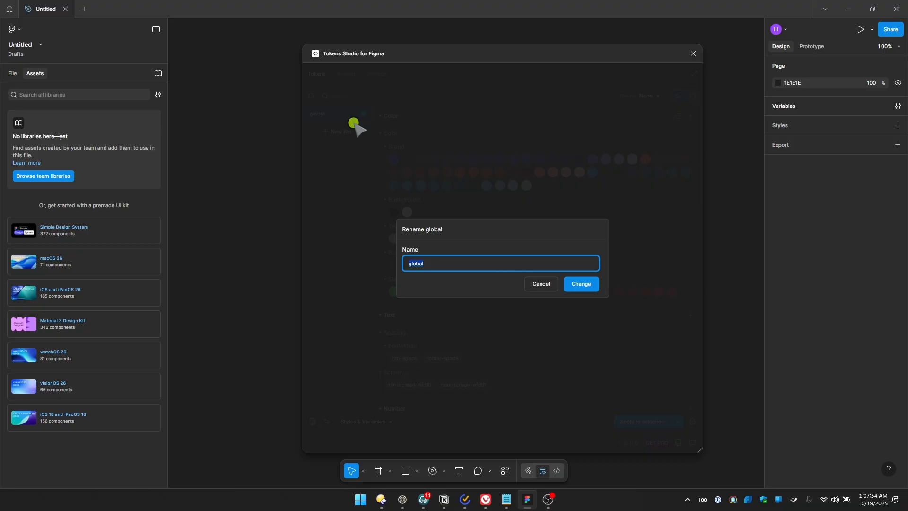
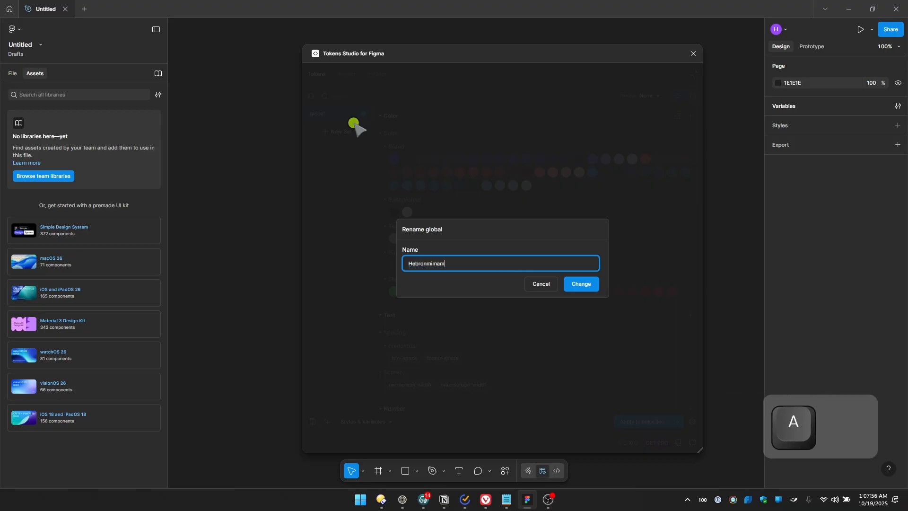
pyautogui.click(581, 284)
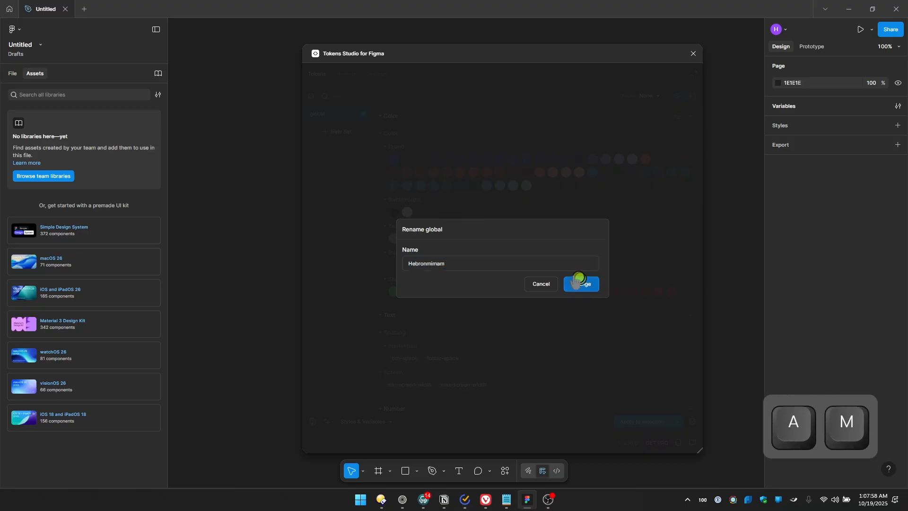
# Export the renamed token set to Figma, creating color, string, number and boolean variables
pyautogui.click(368, 422)
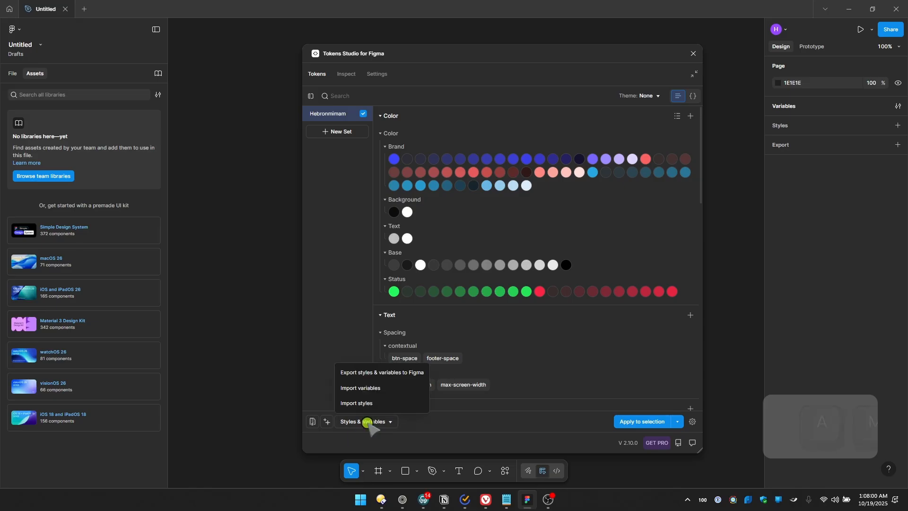
pyautogui.click(376, 373)
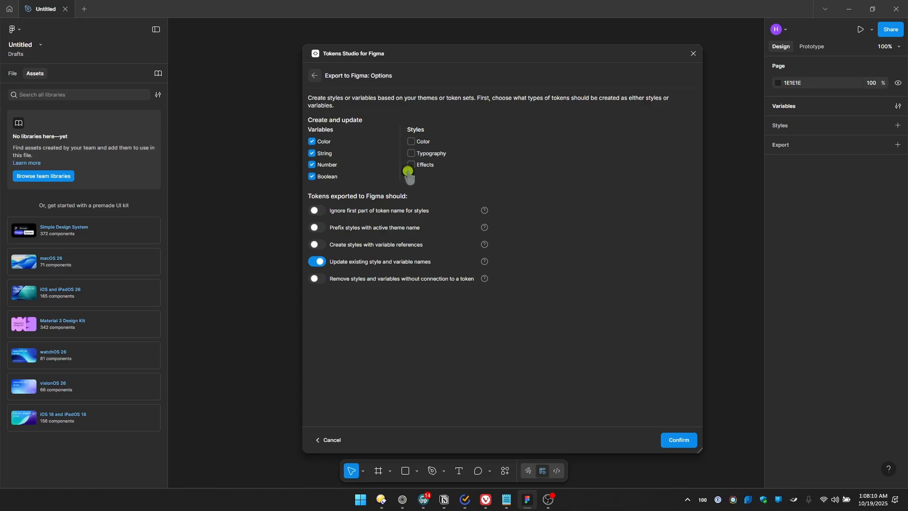
pyautogui.click(676, 439)
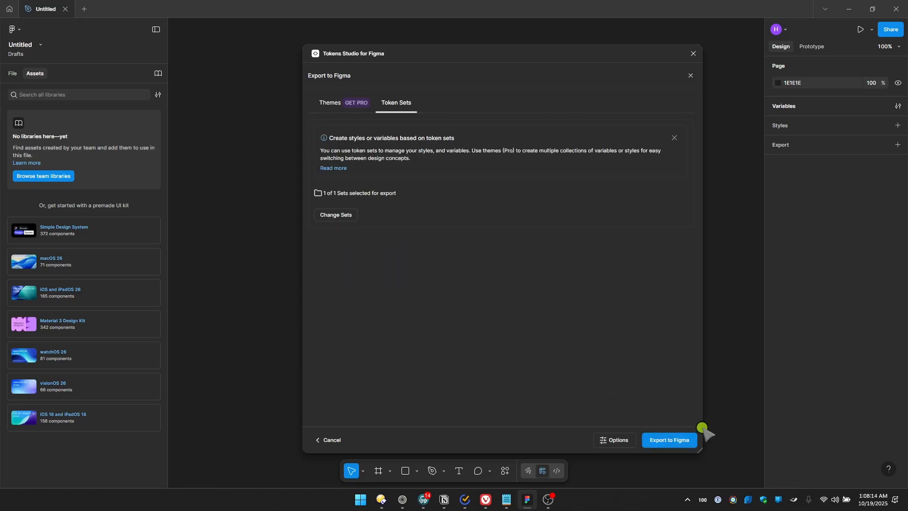
pyautogui.click(673, 440)
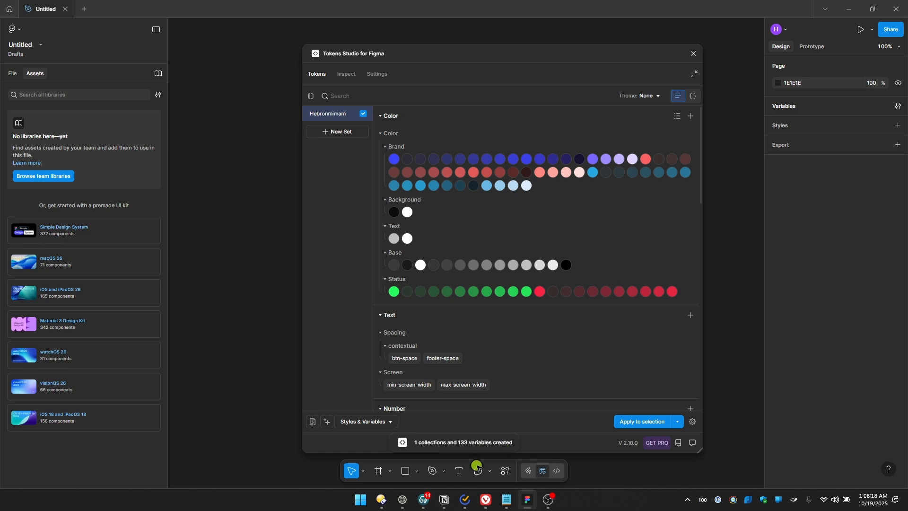
# Open the exported collection in Figma's variables and examine its color variables, including the Brand, Background and Base groups
pyautogui.click(897, 106)
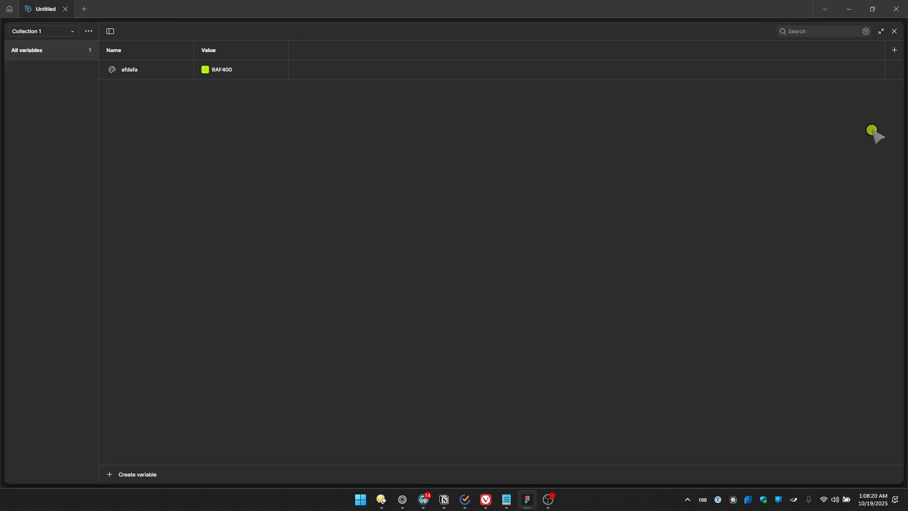
pyautogui.click(60, 31)
pyautogui.click(45, 66)
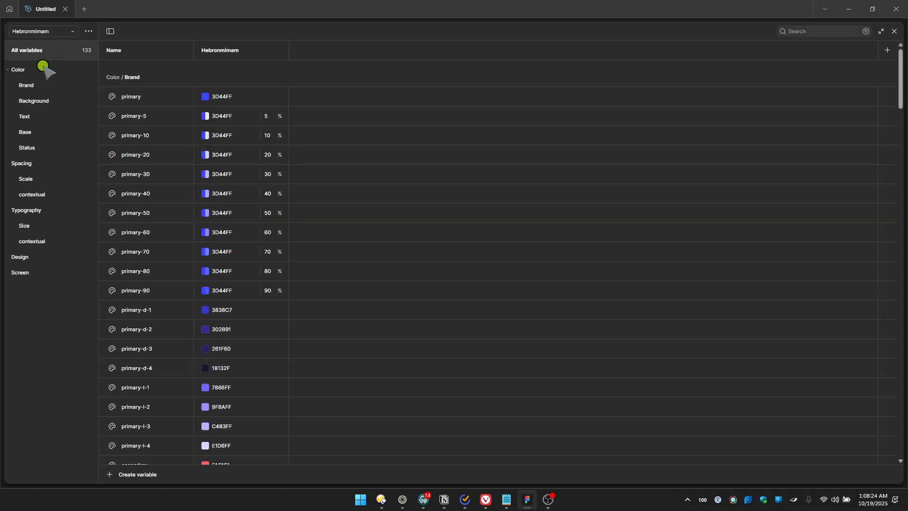
pyautogui.scroll(-5, 221, 224)
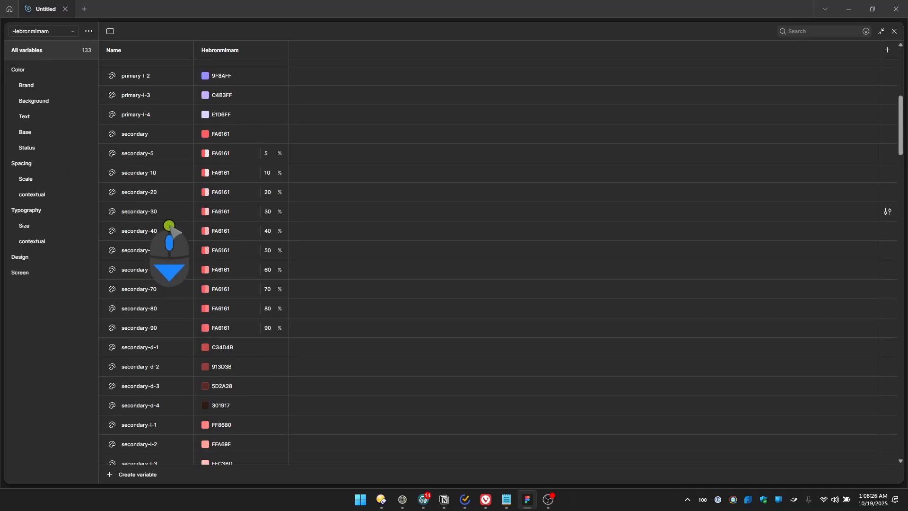
pyautogui.scroll(5, 174, 229)
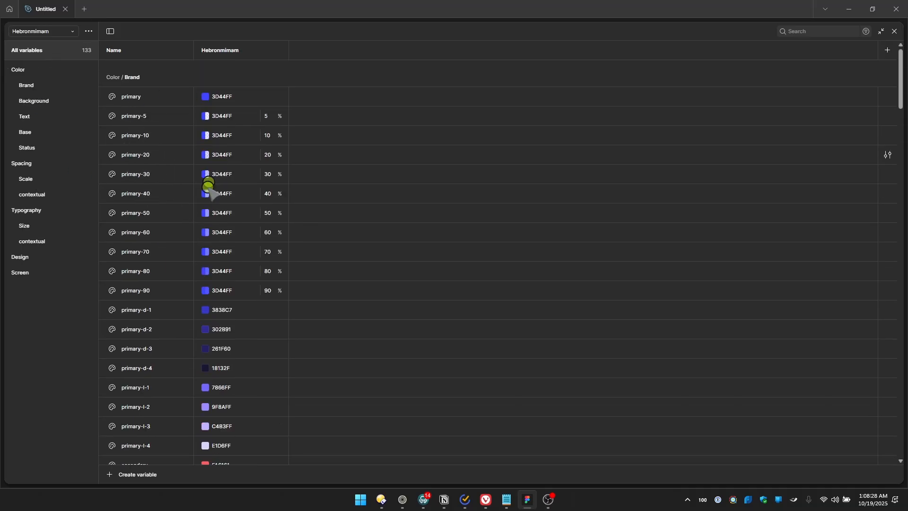
pyautogui.scroll(-5, 204, 223)
pyautogui.scroll(-7, 204, 223)
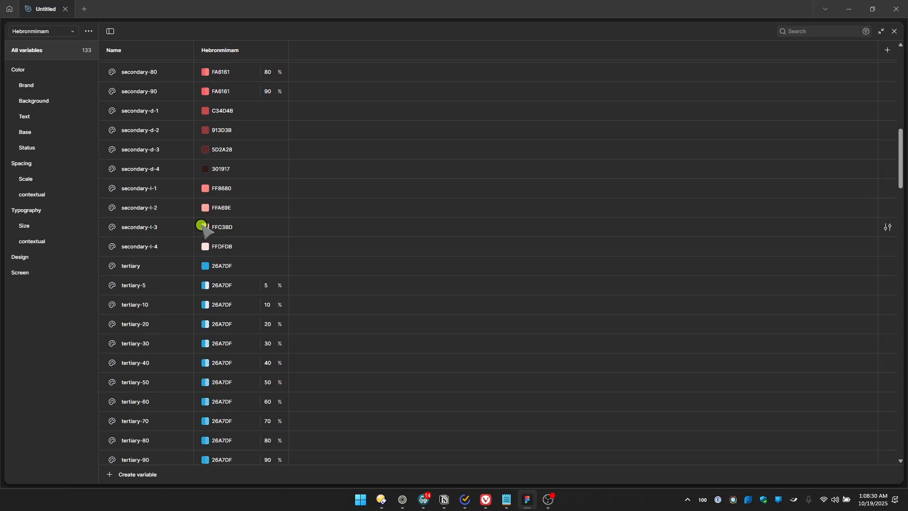
pyautogui.scroll(-9, 203, 226)
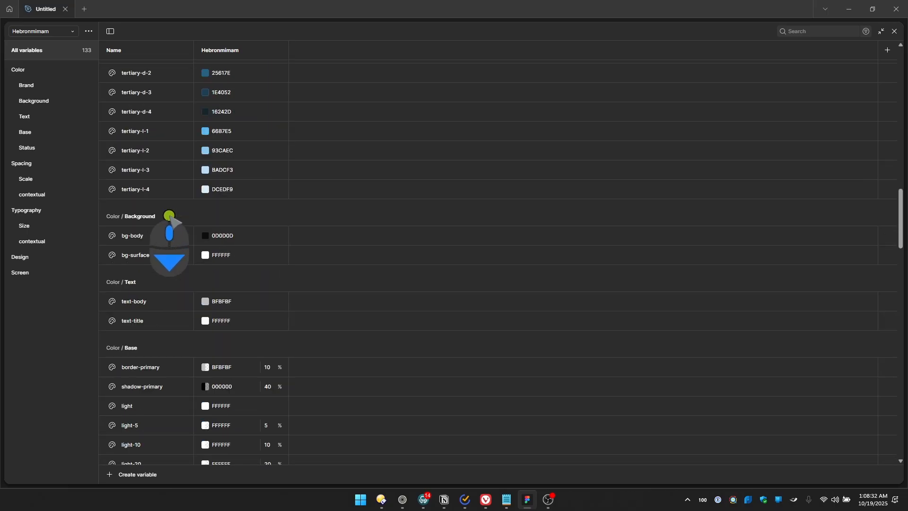
pyautogui.scroll(-1, 63, 155)
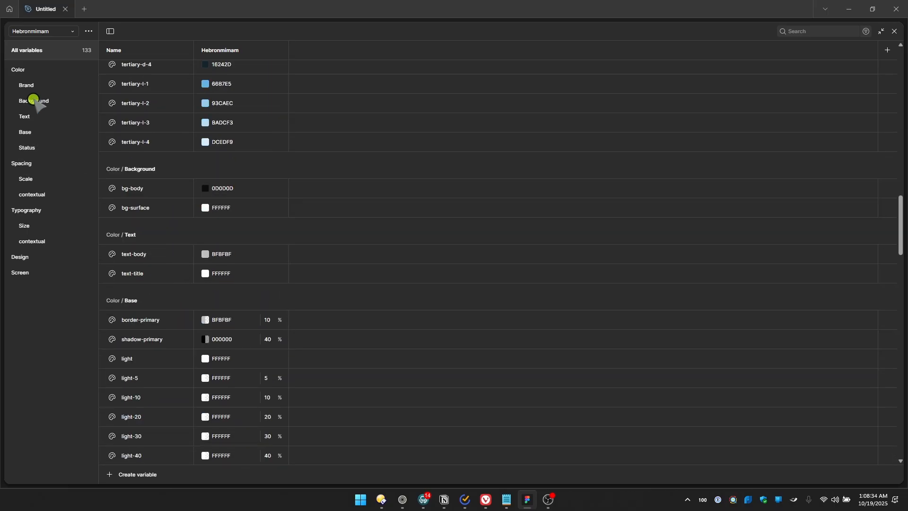
pyautogui.click(33, 100)
pyautogui.click(32, 131)
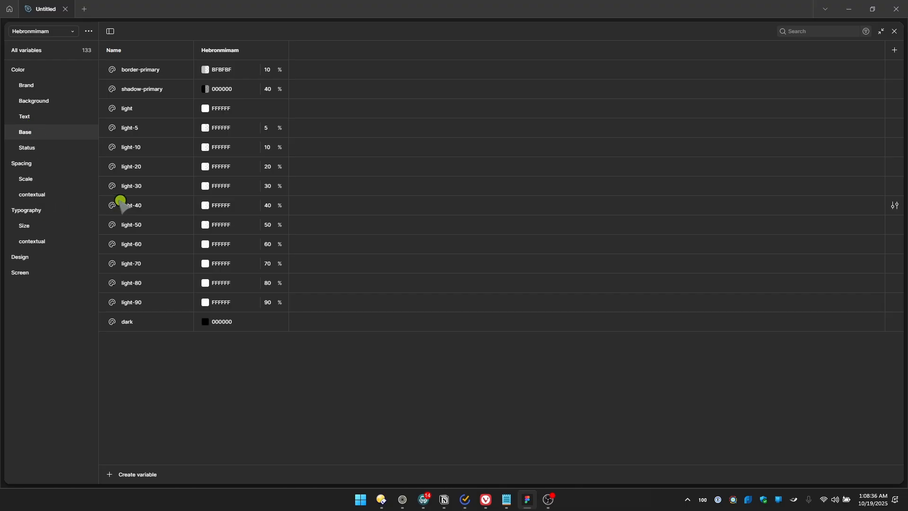
# Examine the Typography size and contextual variables, along with the Screen and Design groups, in the exported collection
pyautogui.click(27, 210)
pyautogui.click(29, 228)
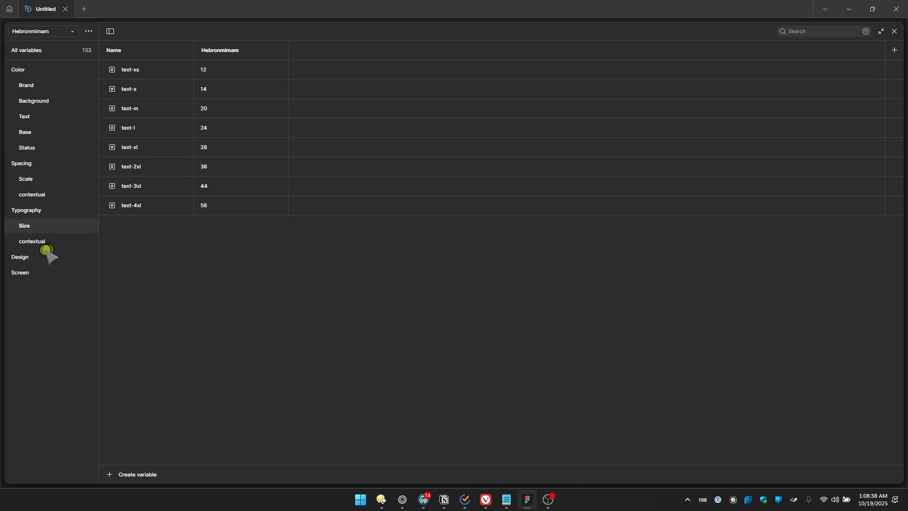
pyautogui.click(40, 244)
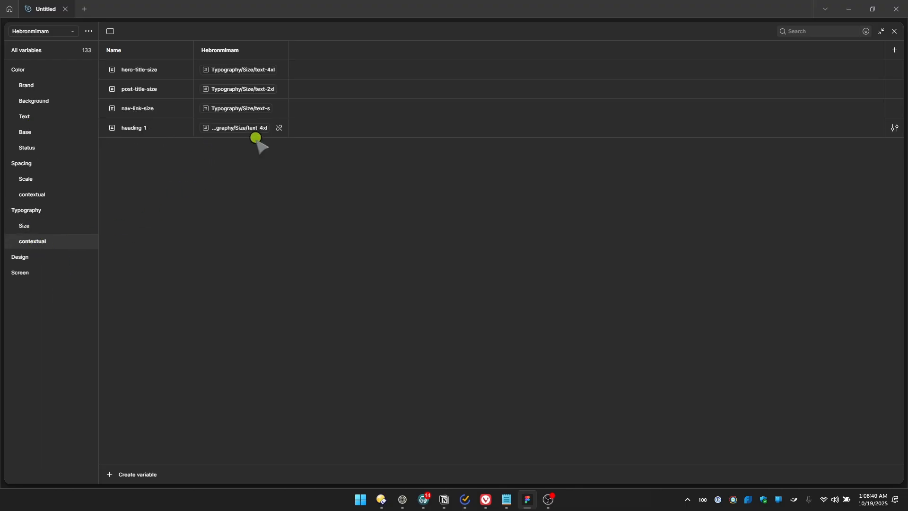
pyautogui.click(43, 230)
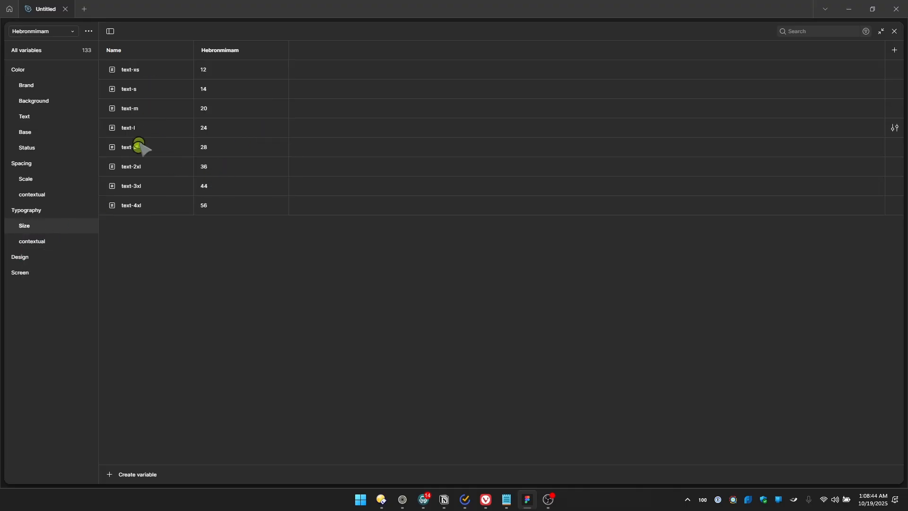
pyautogui.click(29, 210)
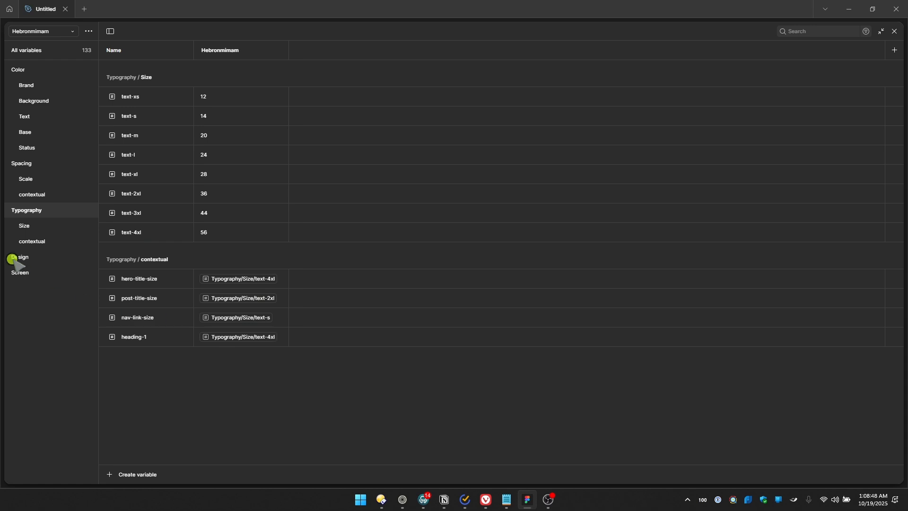
pyautogui.click(24, 270)
pyautogui.click(32, 258)
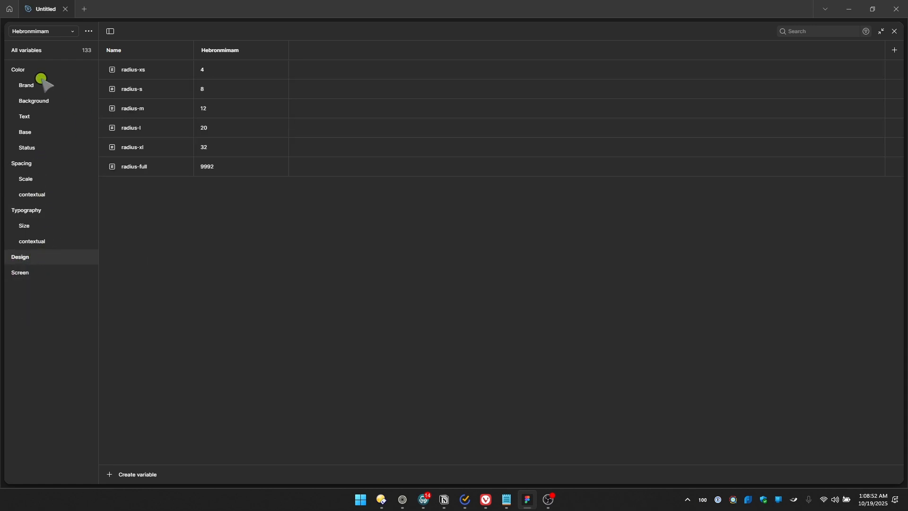
# Review all the Color variables in the exported collection and close the variables view
pyautogui.click(32, 69)
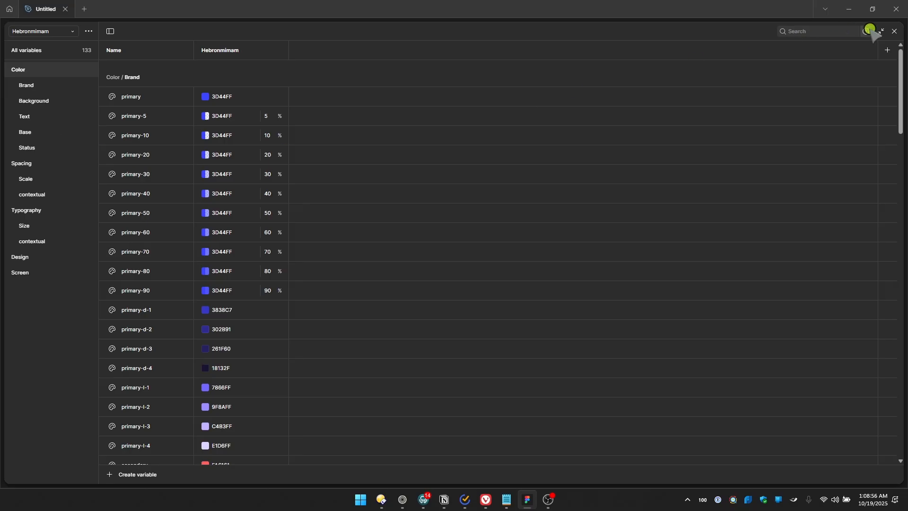
pyautogui.click(893, 31)
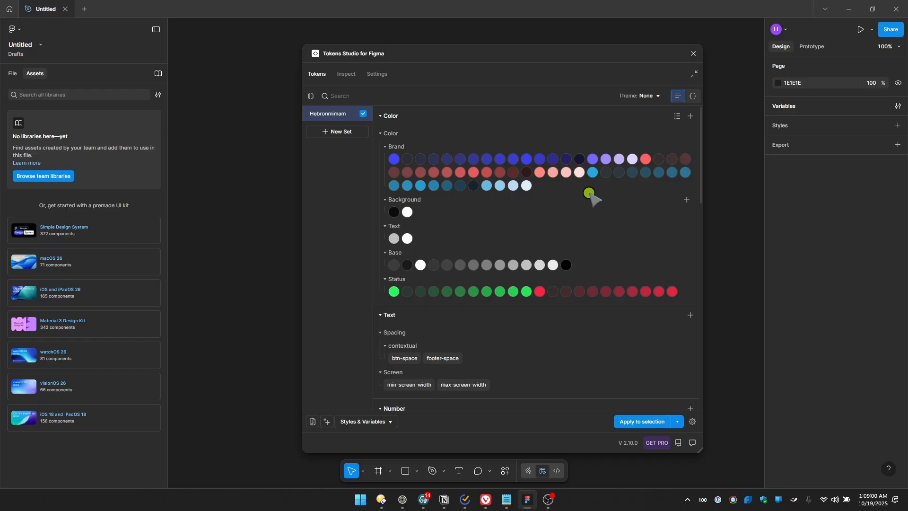
# Switch to the Core Framework editor in the browser, save the project, and reopen the most recent Default Project from the project list
pyautogui.click(489, 501)
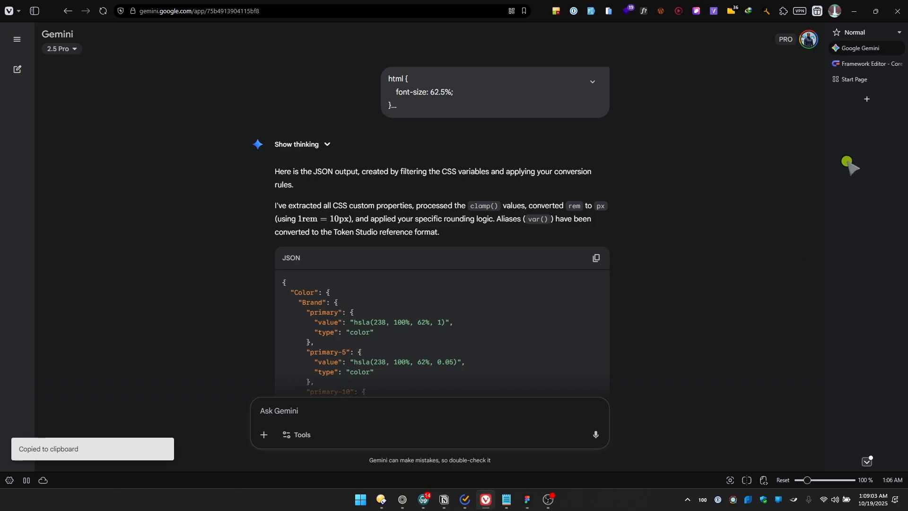
pyautogui.click(855, 63)
pyautogui.click(680, 123)
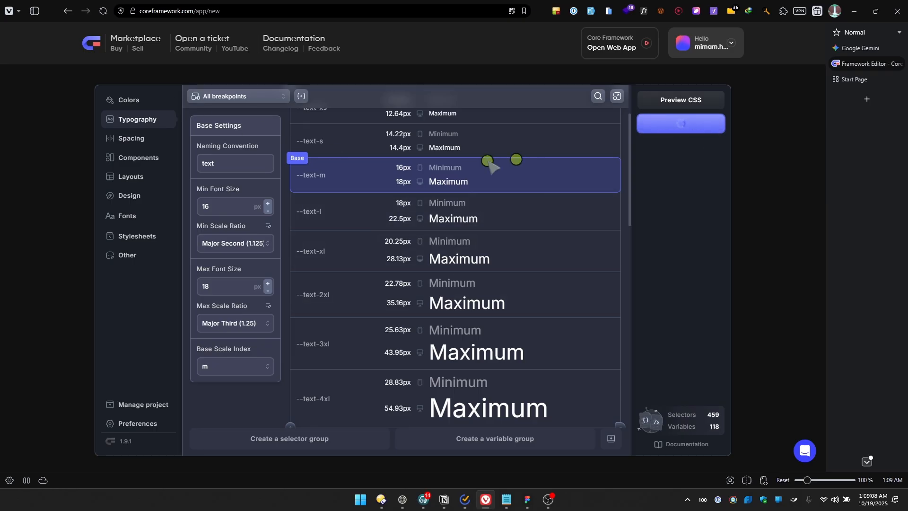
pyautogui.click(600, 48)
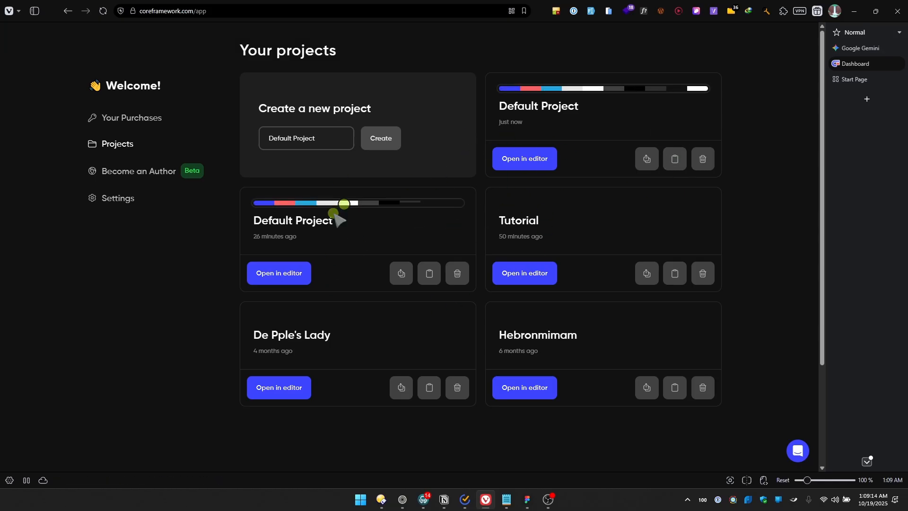
pyautogui.click(521, 165)
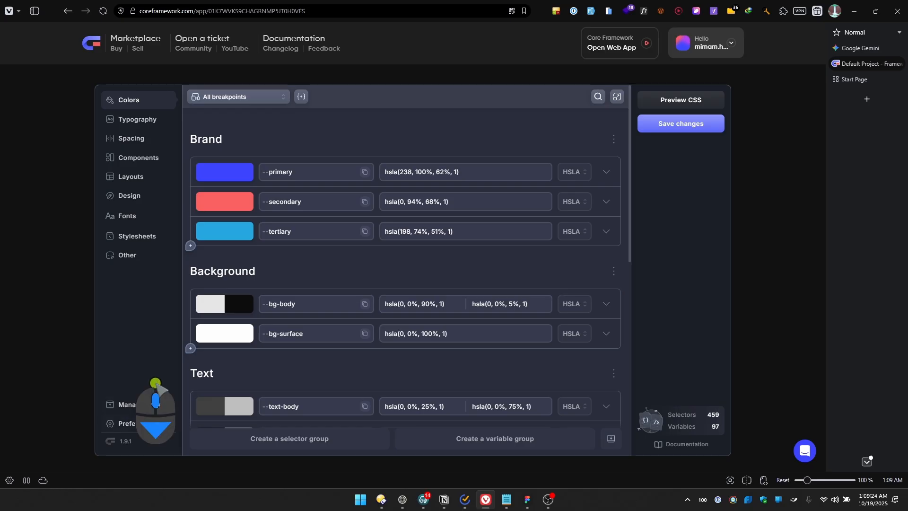
# Set the project title to "My Pple My Pple" in the preferences, save the changes and return to the project list
pyautogui.click(135, 423)
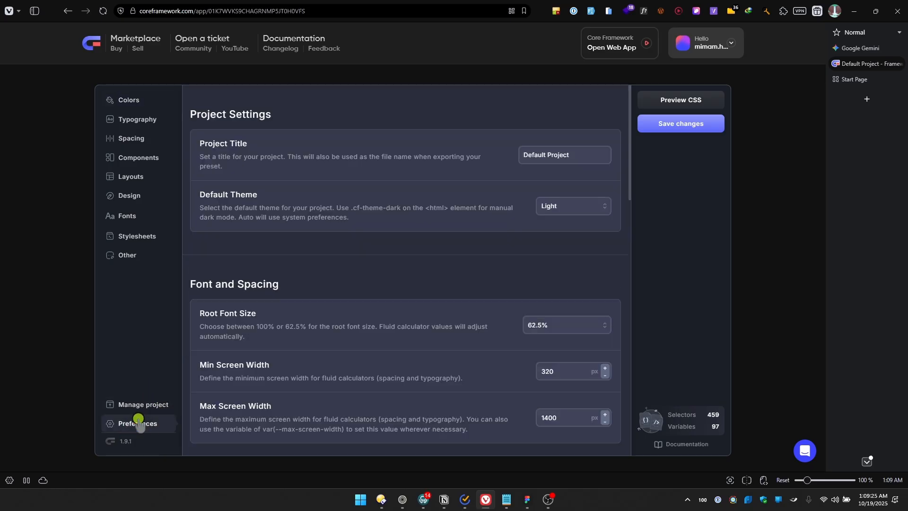
pyautogui.click(610, 155)
pyautogui.hotkey('ctrl', 'a')
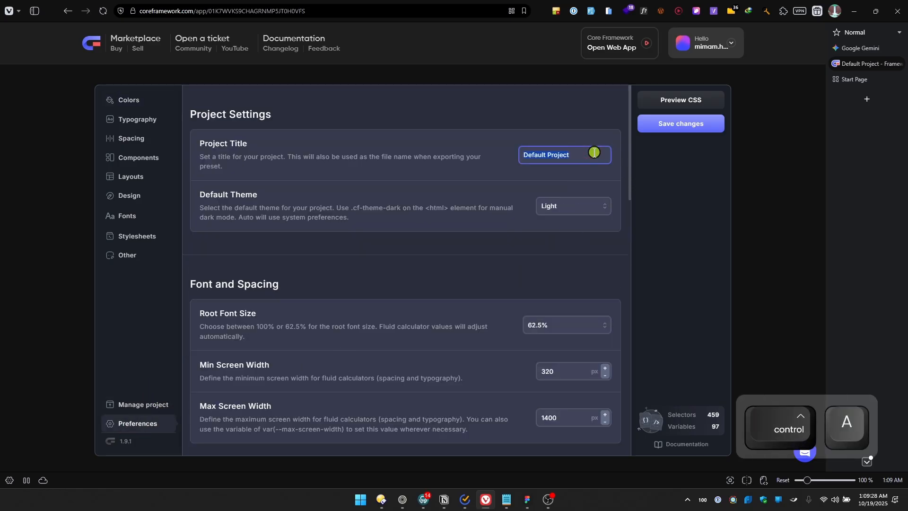
pyautogui.write('My Pple')
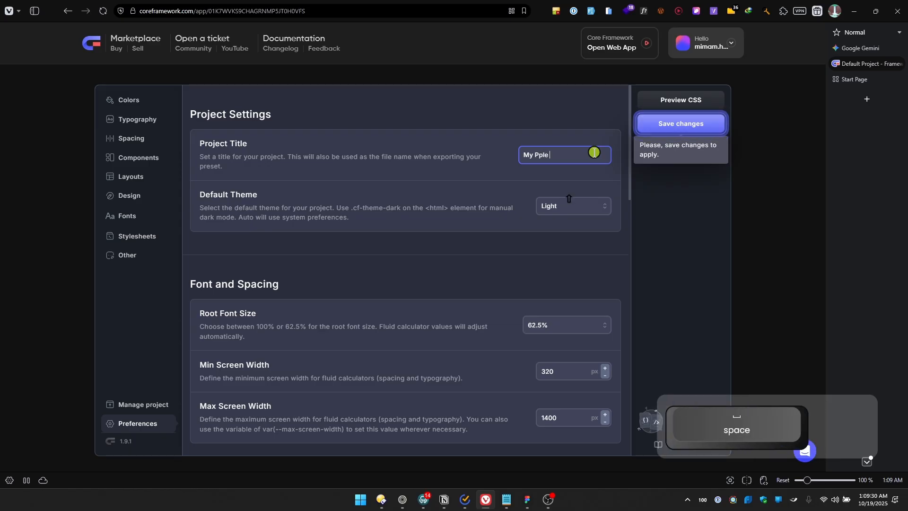
pyautogui.press('BackSpace')
pyautogui.write('My Pple My P')
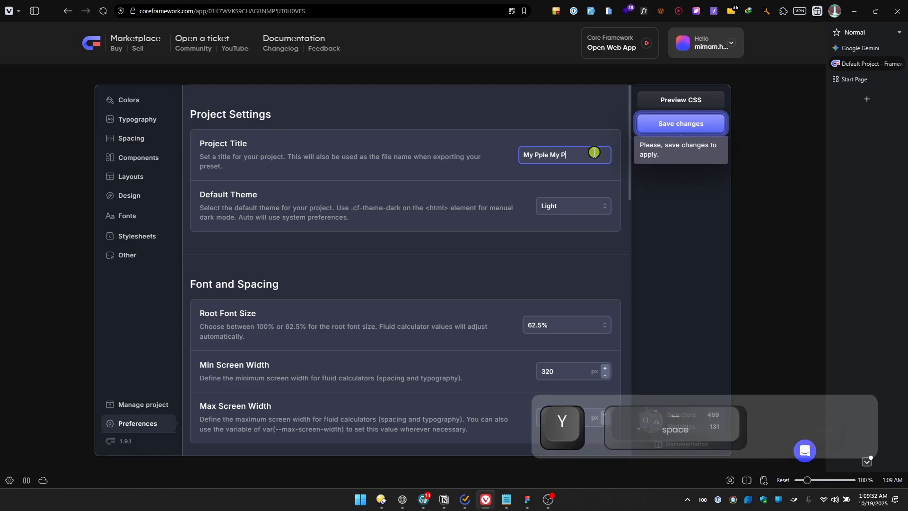
pyautogui.write('e')
pyautogui.click(671, 125)
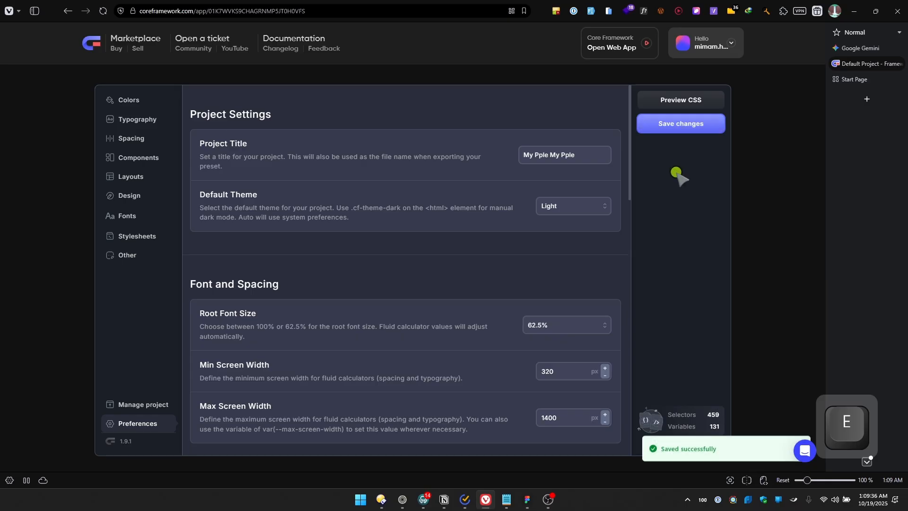
pyautogui.click(620, 47)
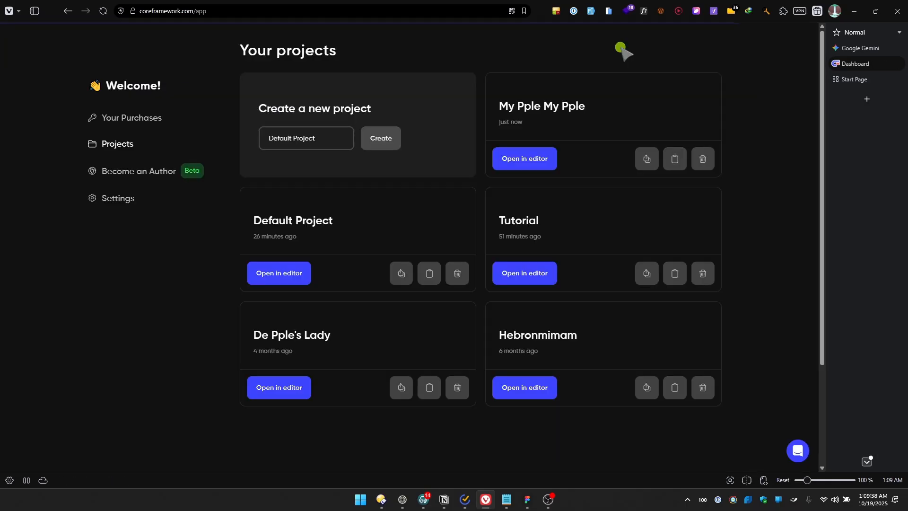